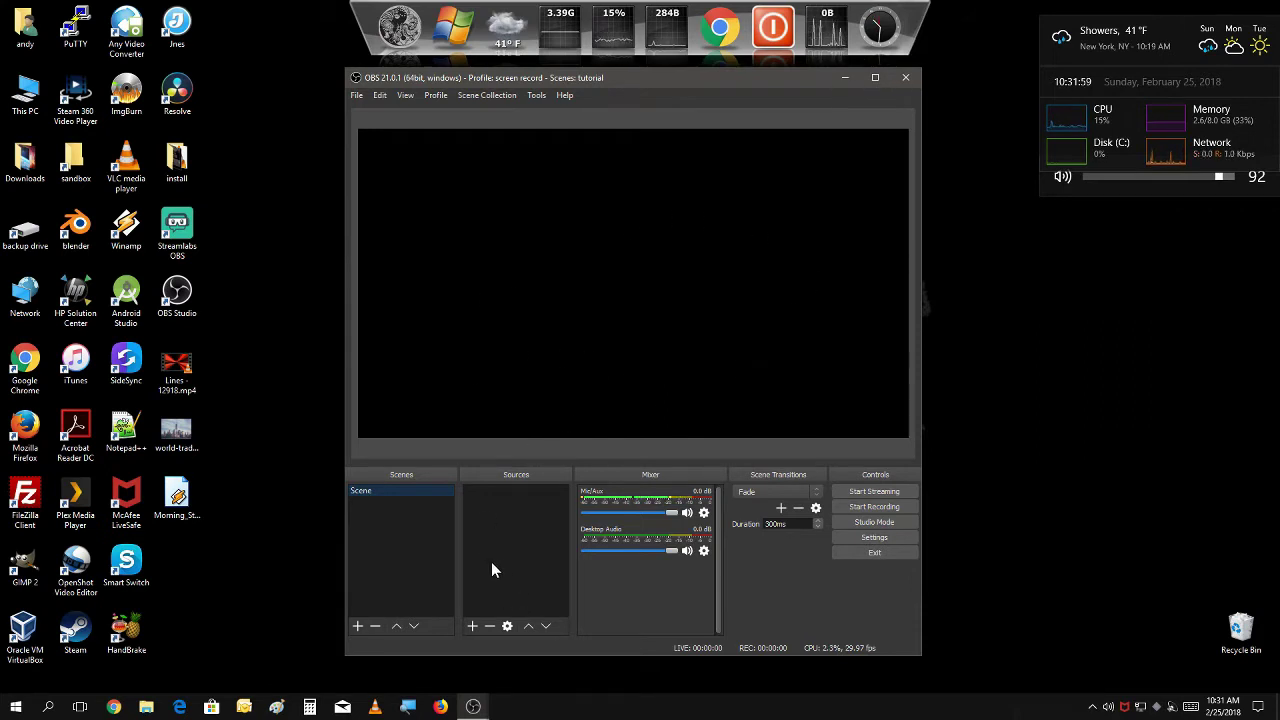
Add a new Video Capture Device source to the scene, keeping its default name and leaving it visible.
click(471, 627)
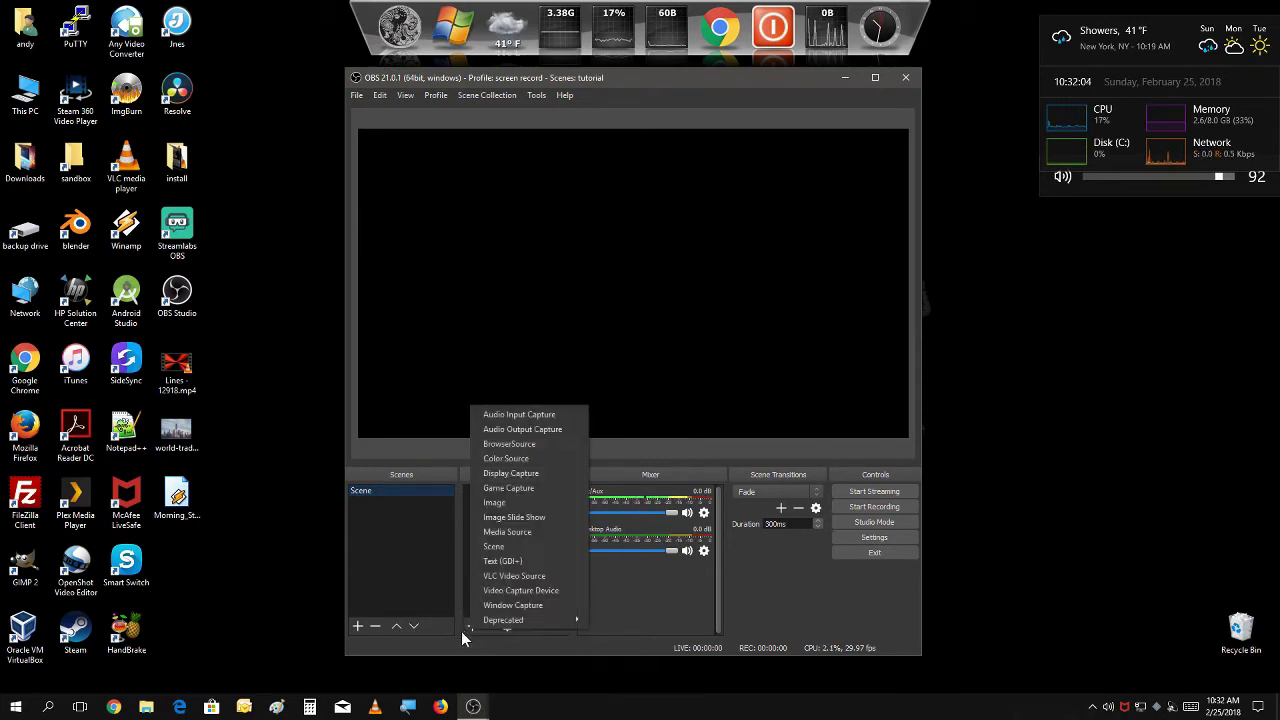
click(529, 590)
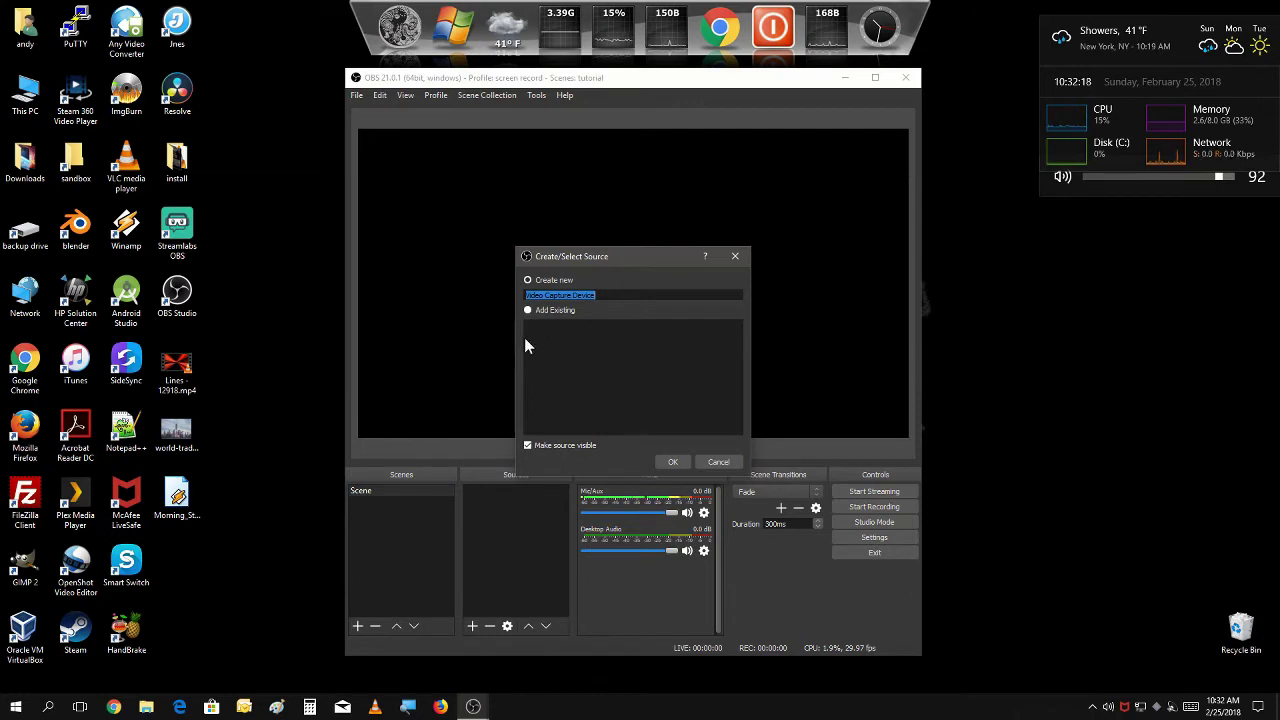
click(670, 462)
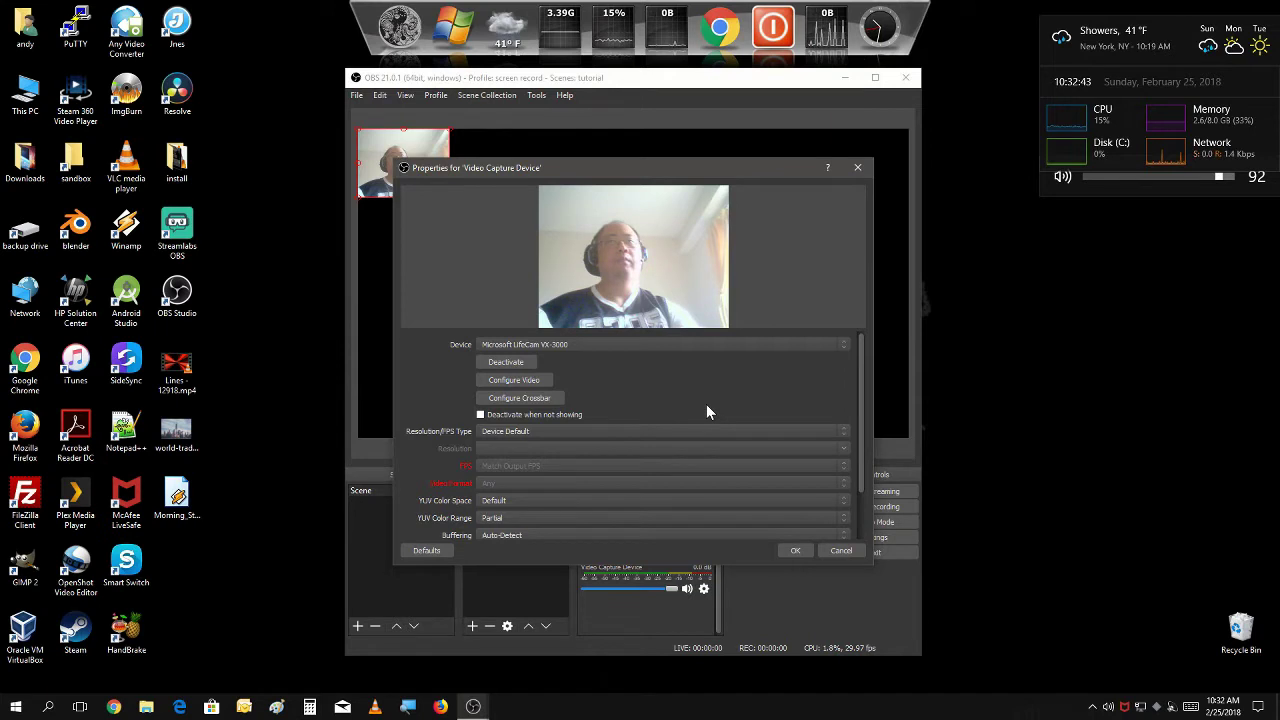
Set the webcam source's resolution type to Custom with a resolution of 640x480 and accept its properties.
click(803, 430)
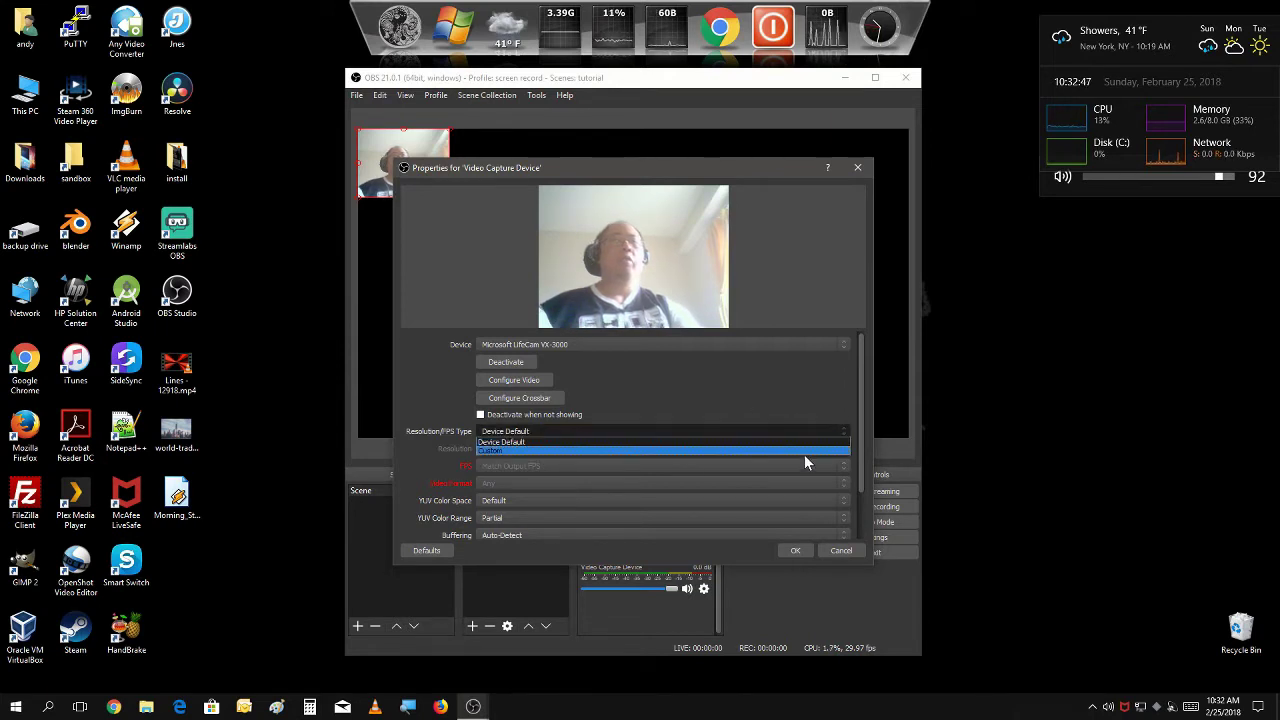
click(806, 451)
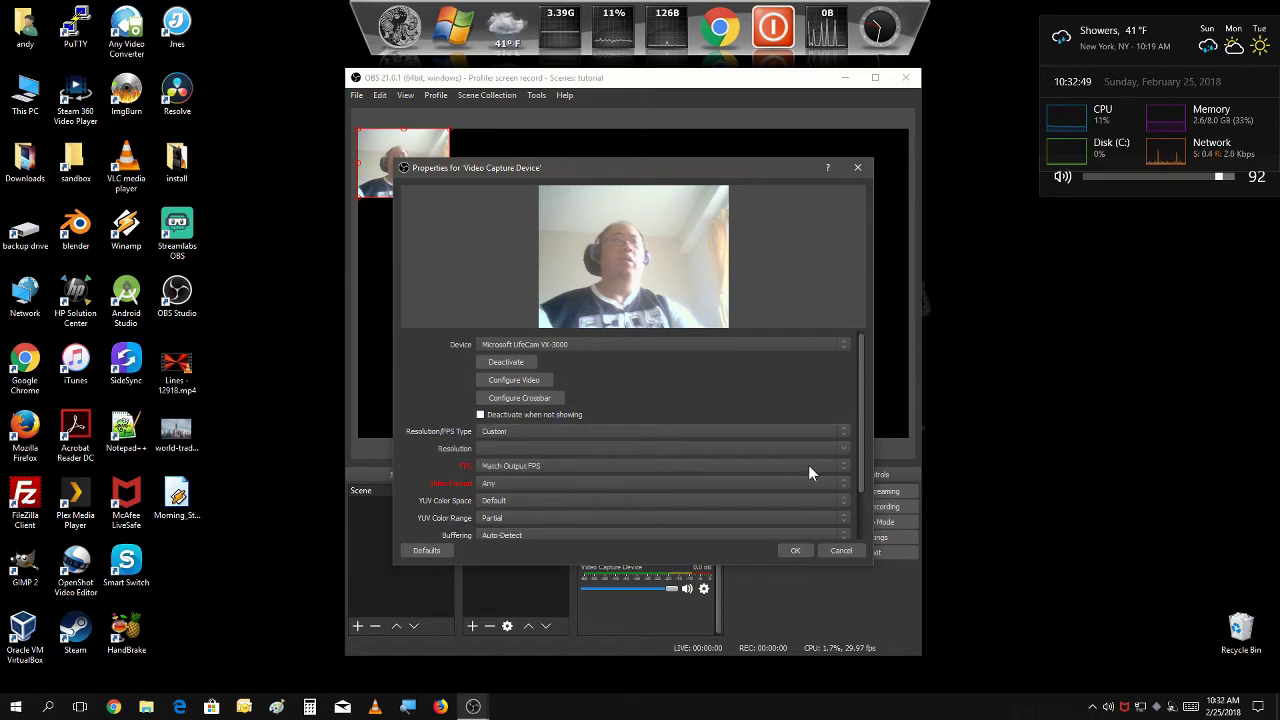
click(840, 449)
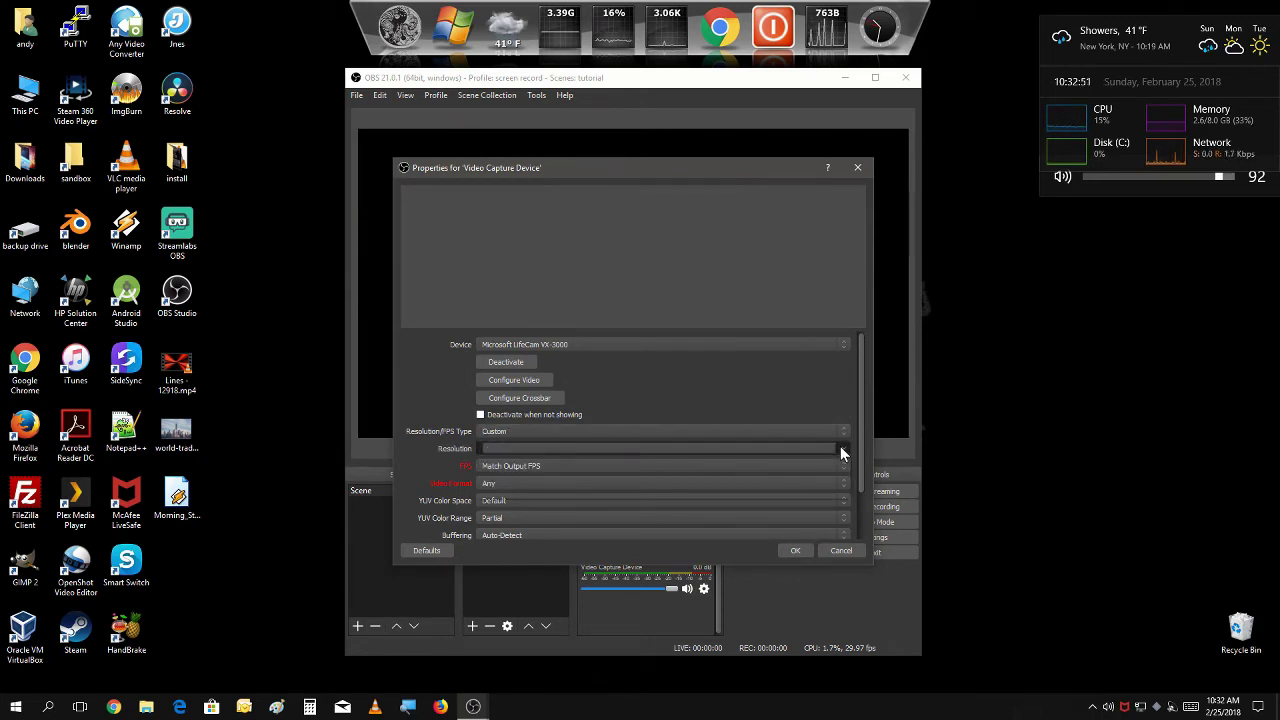
click(815, 461)
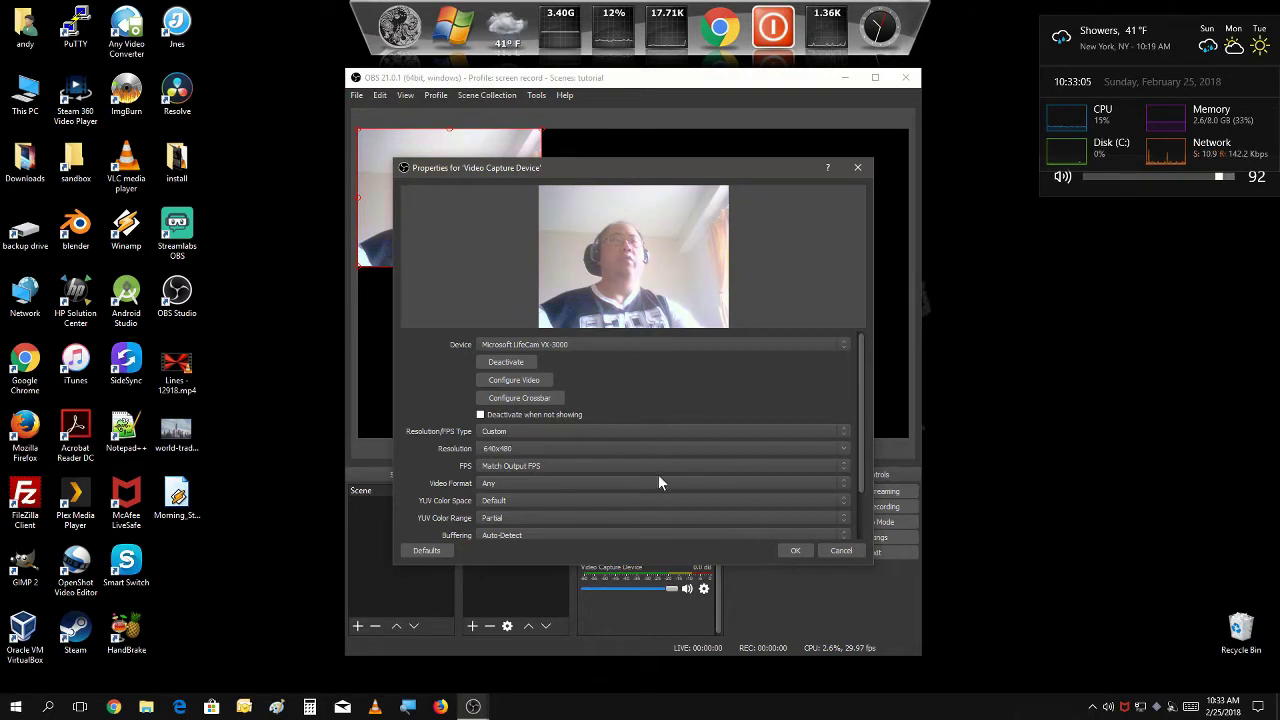
click(799, 554)
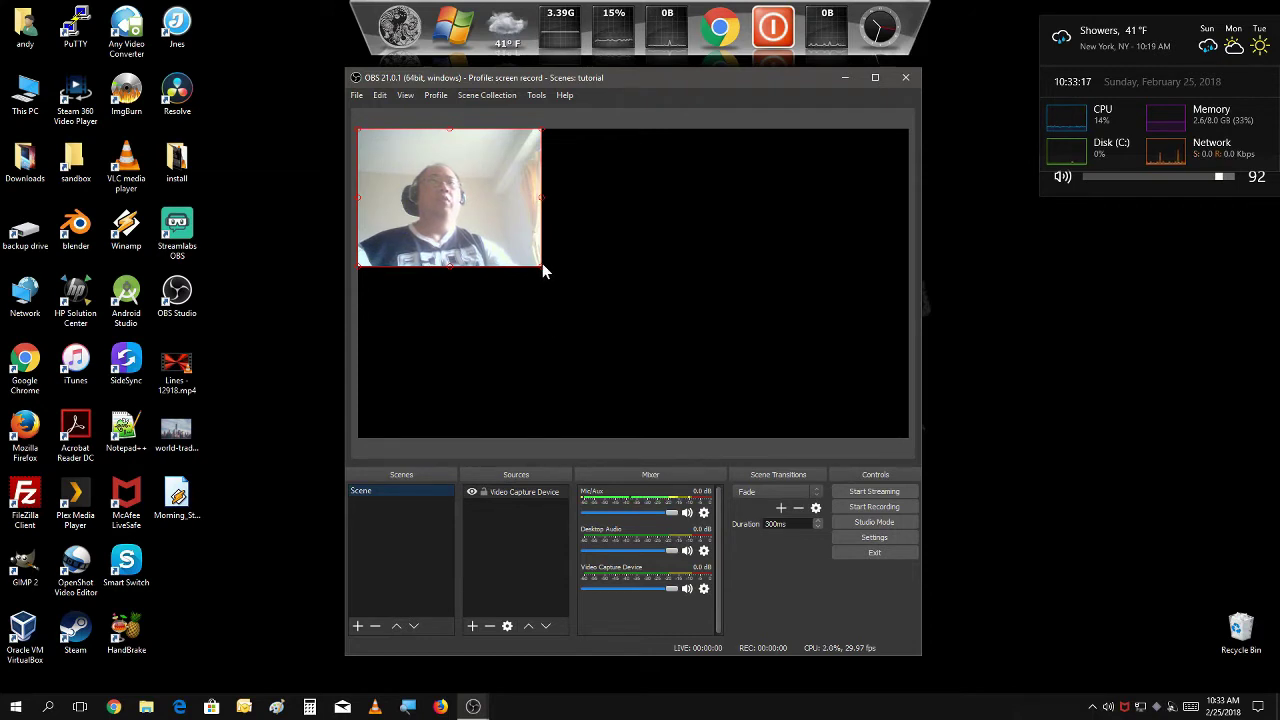
Enlarge the webcam picture on the canvas by its corner and stretch it to the screen.
drag(543, 266, 643, 342)
drag(513, 348, 707, 388)
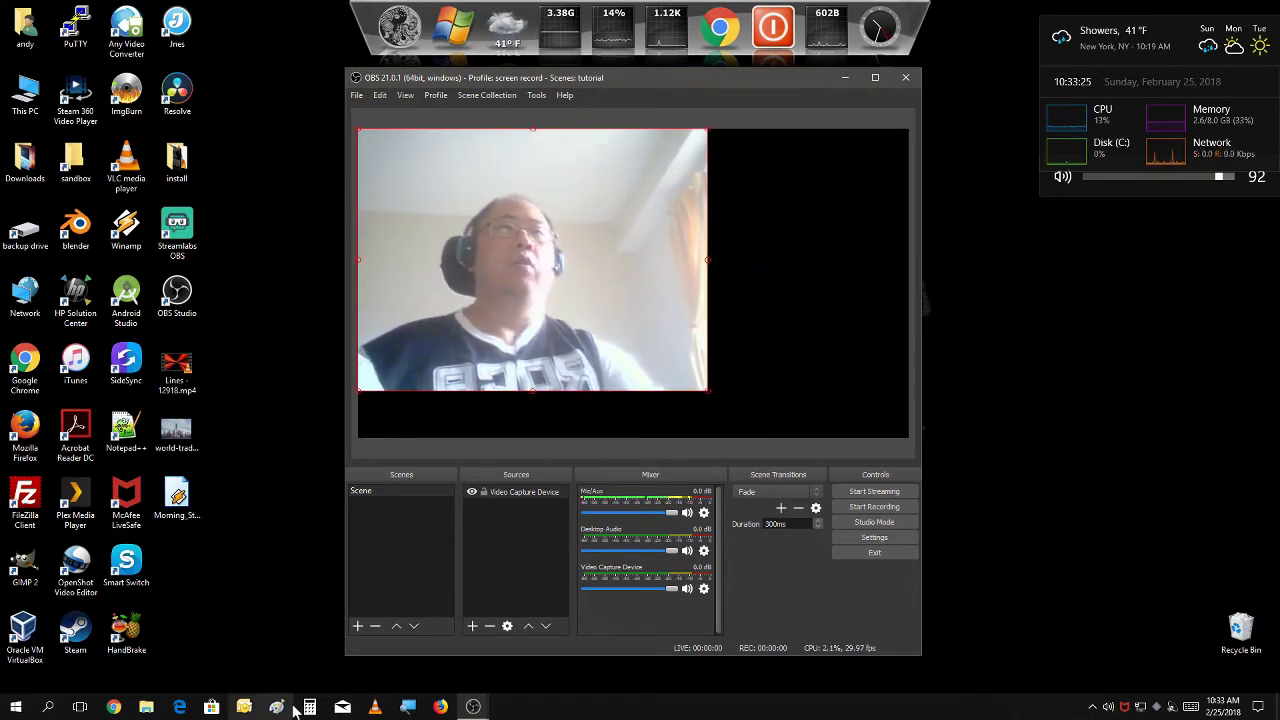
click(524, 491)
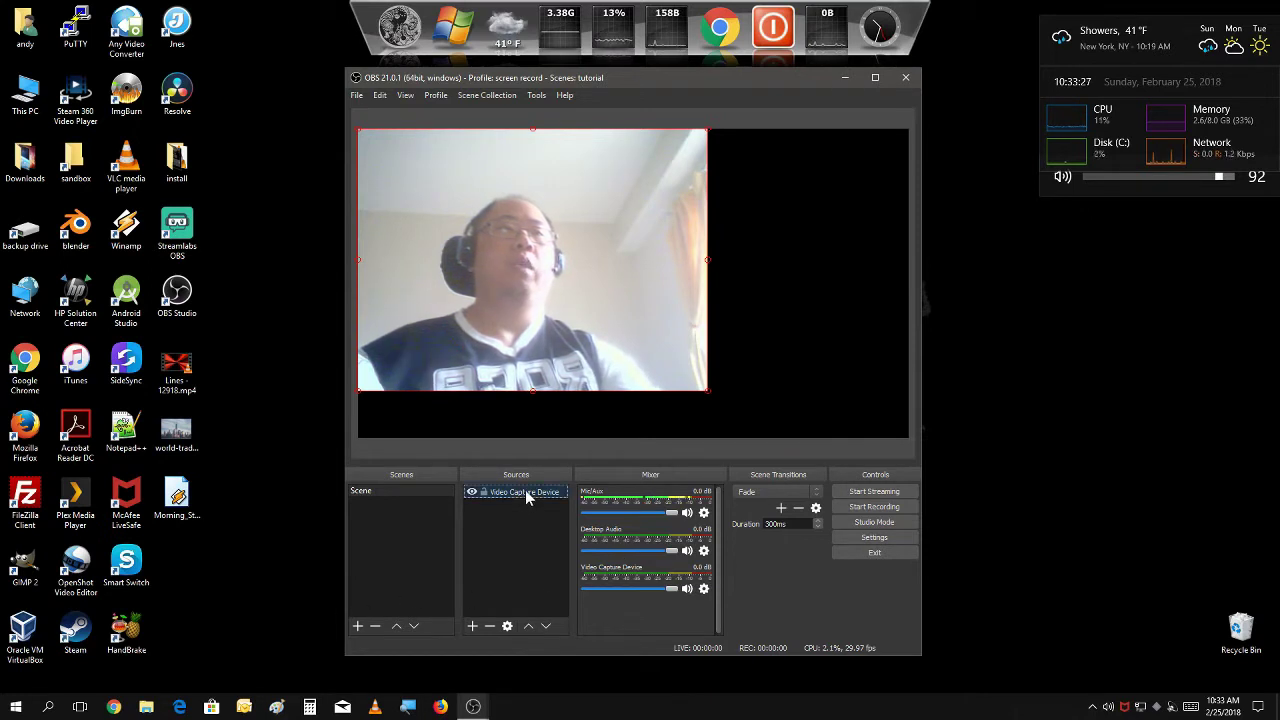
right_click(530, 493)
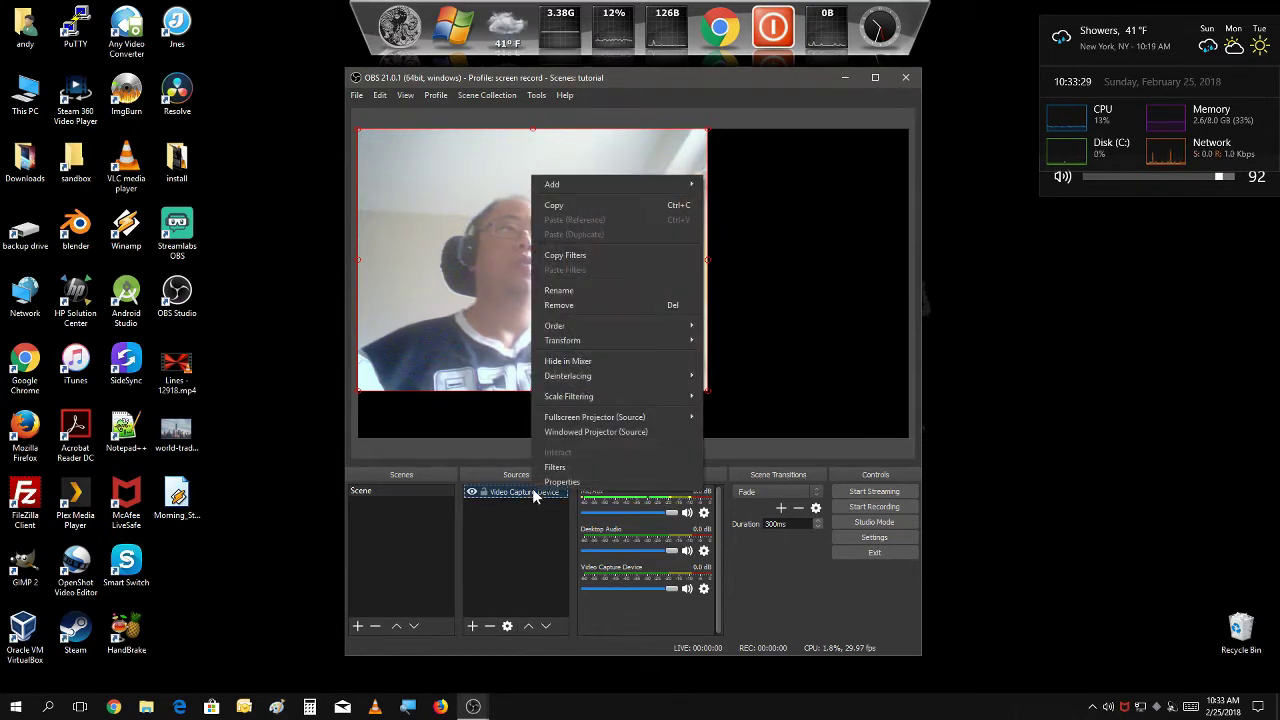
mouse_move(623, 341)
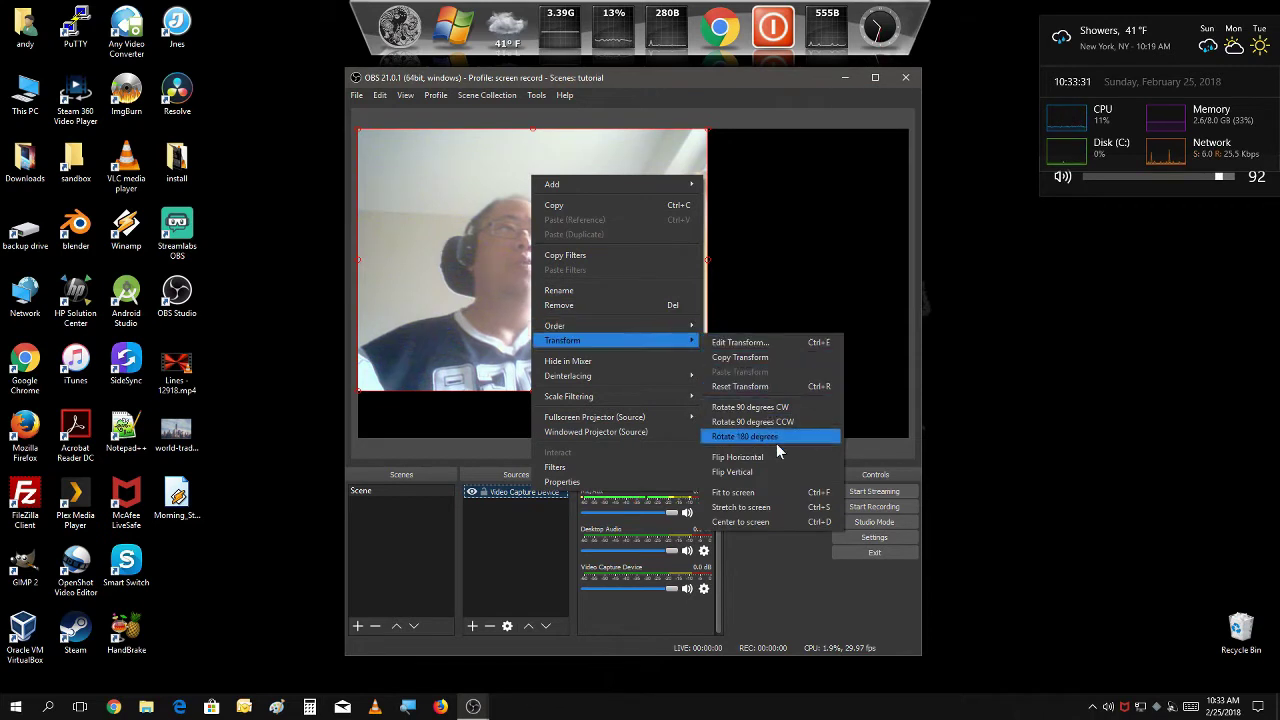
click(781, 513)
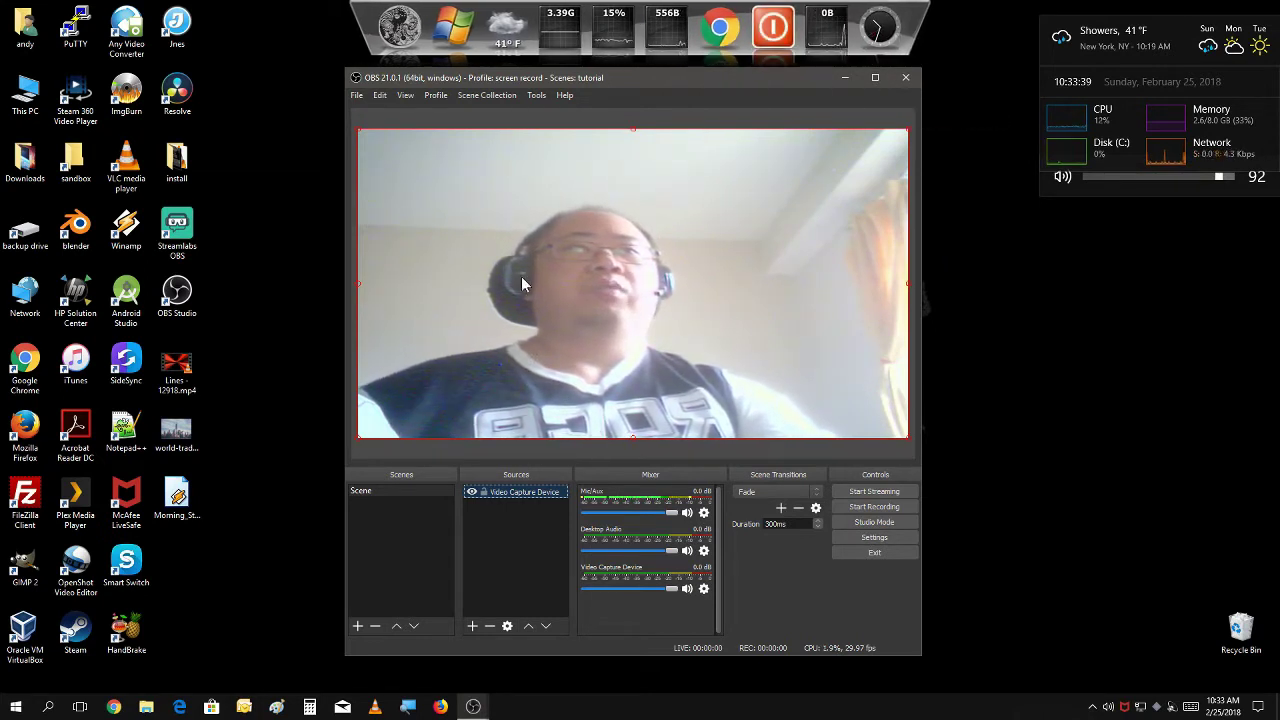
Transform the Video Capture Device source with Fit to screen.
right_click(556, 494)
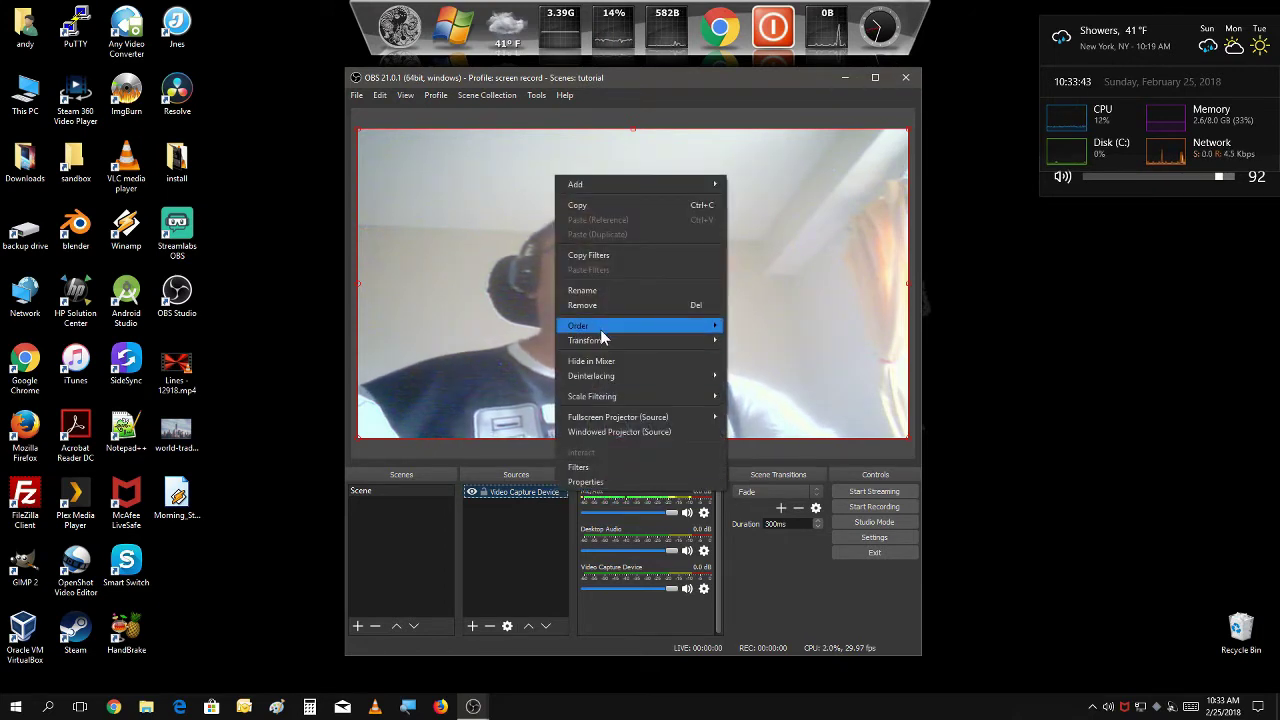
mouse_move(606, 345)
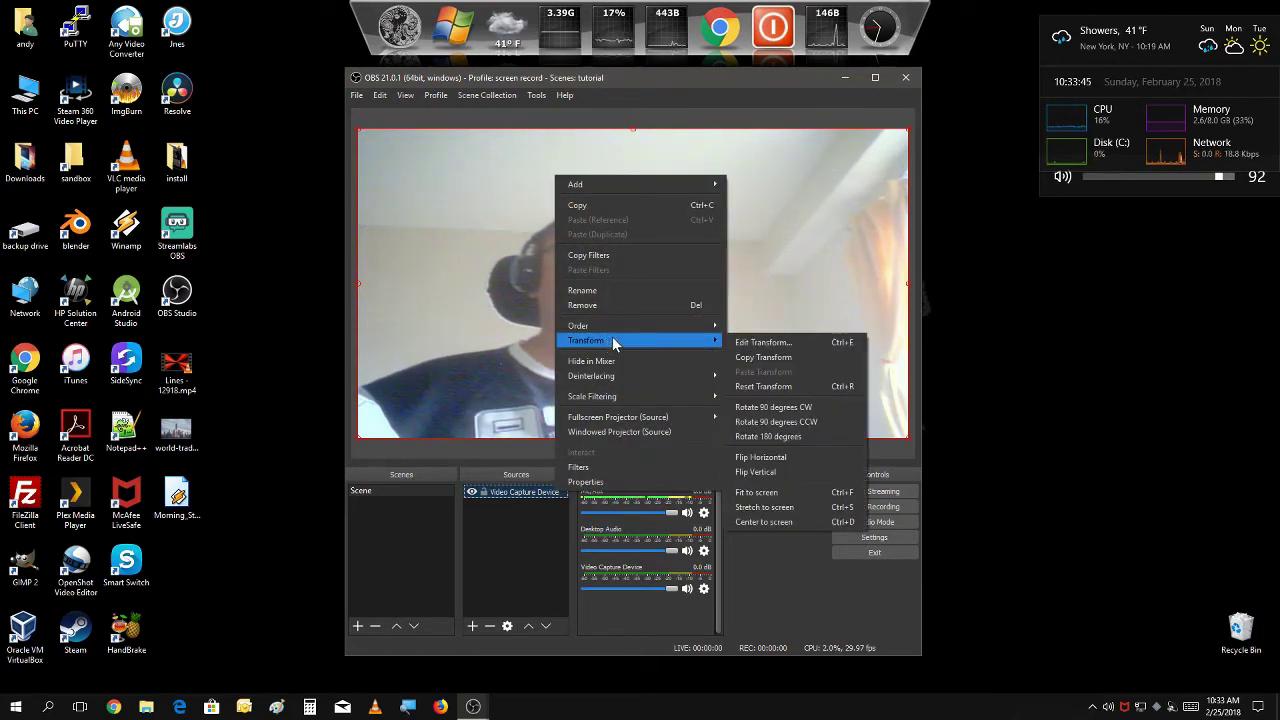
click(823, 494)
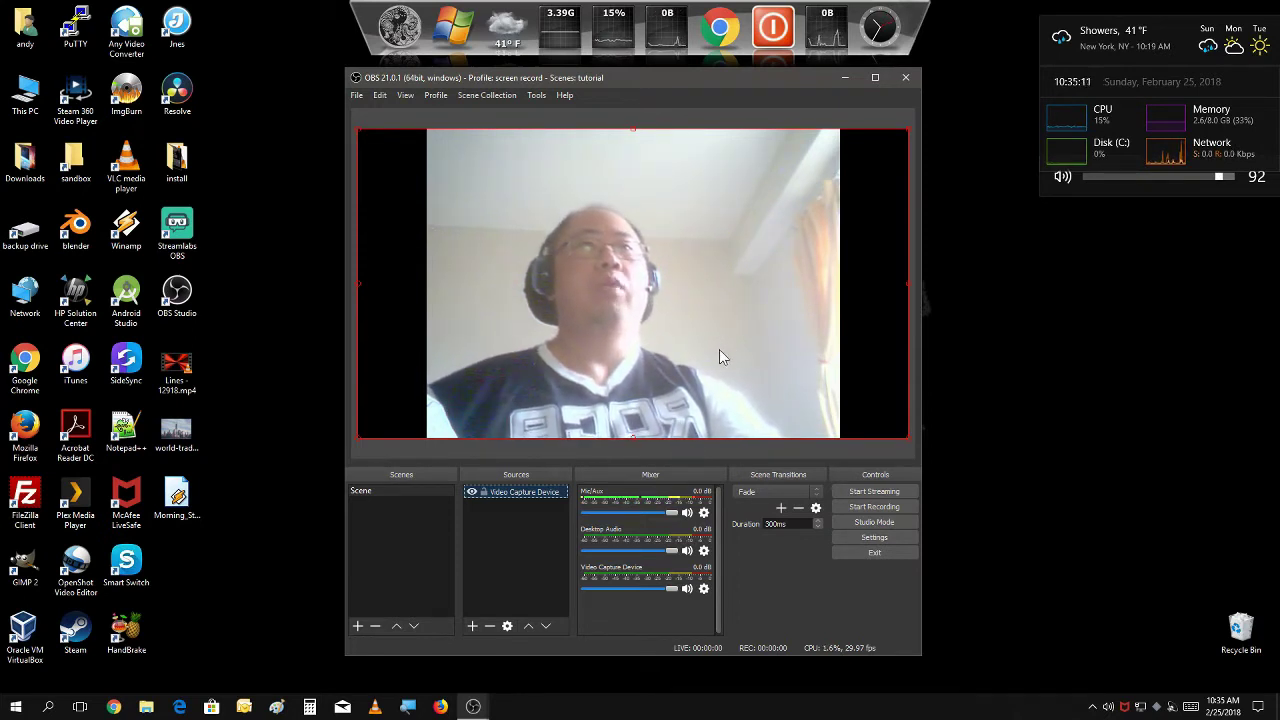
Add a new scene named "pause".
click(354, 632)
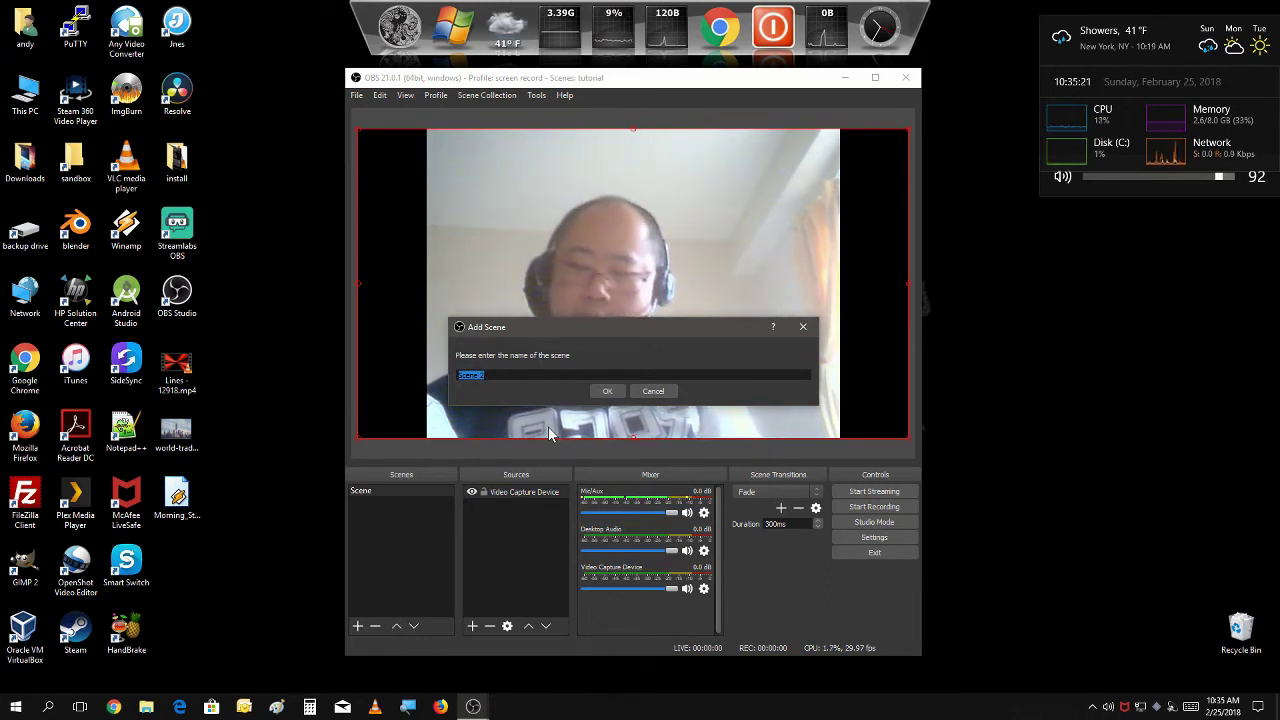
text(pause)
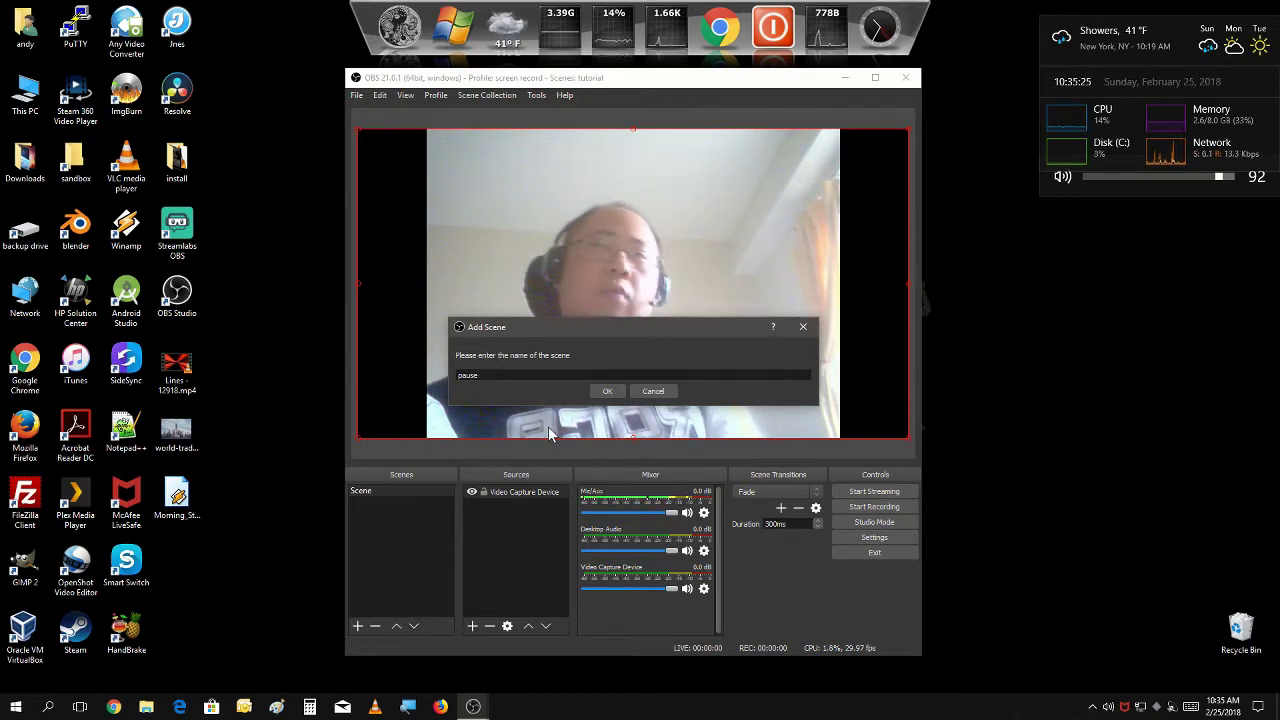
click(606, 390)
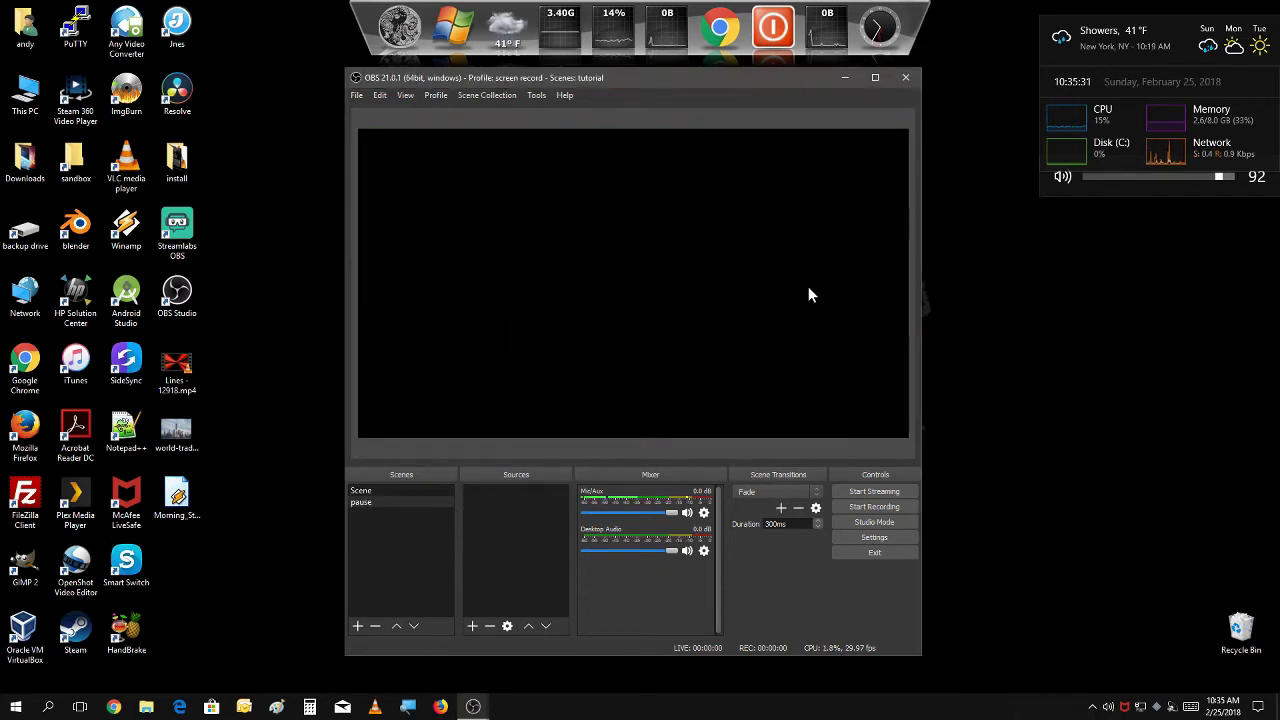
Add a new Media Source named "video" to the pause scene.
click(472, 627)
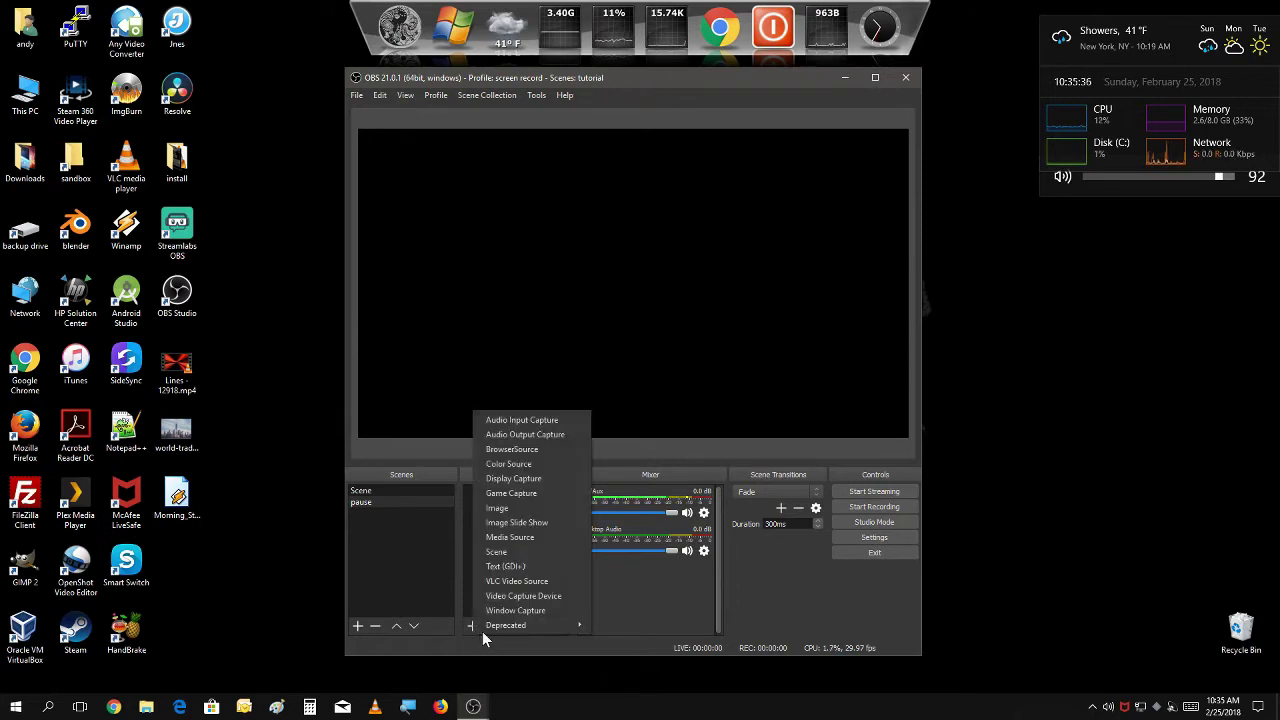
click(550, 537)
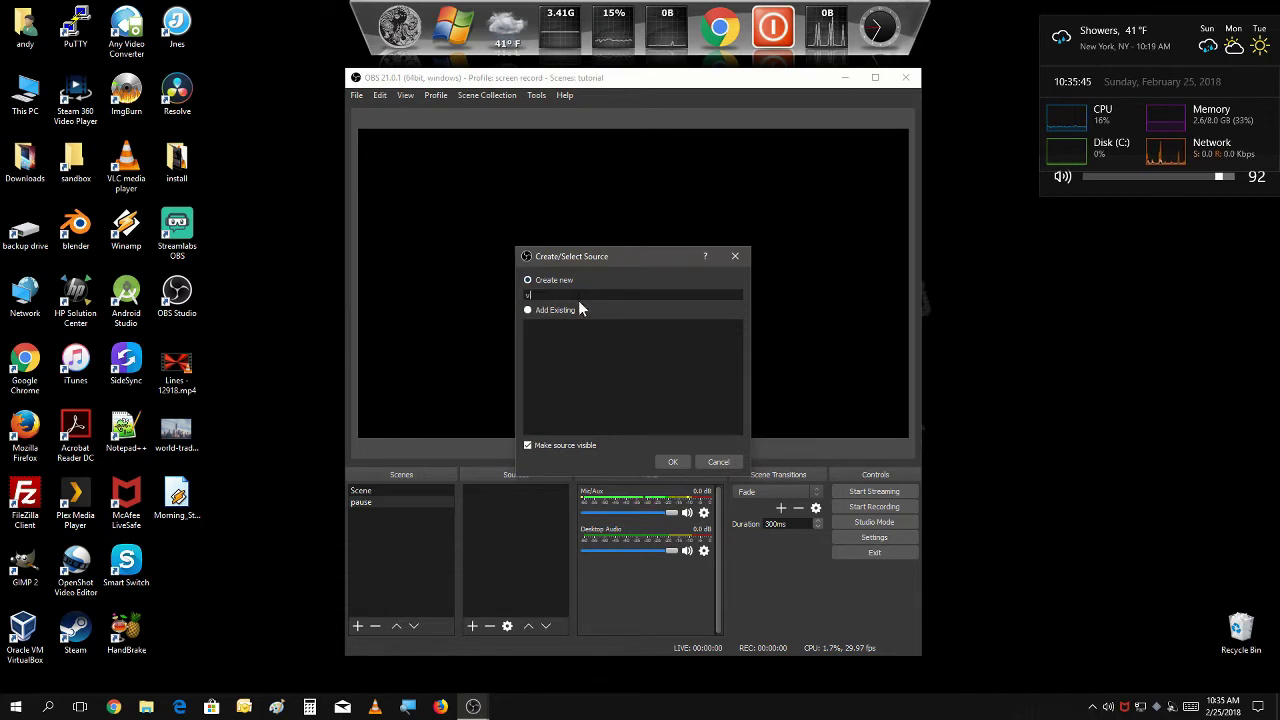
text(video)
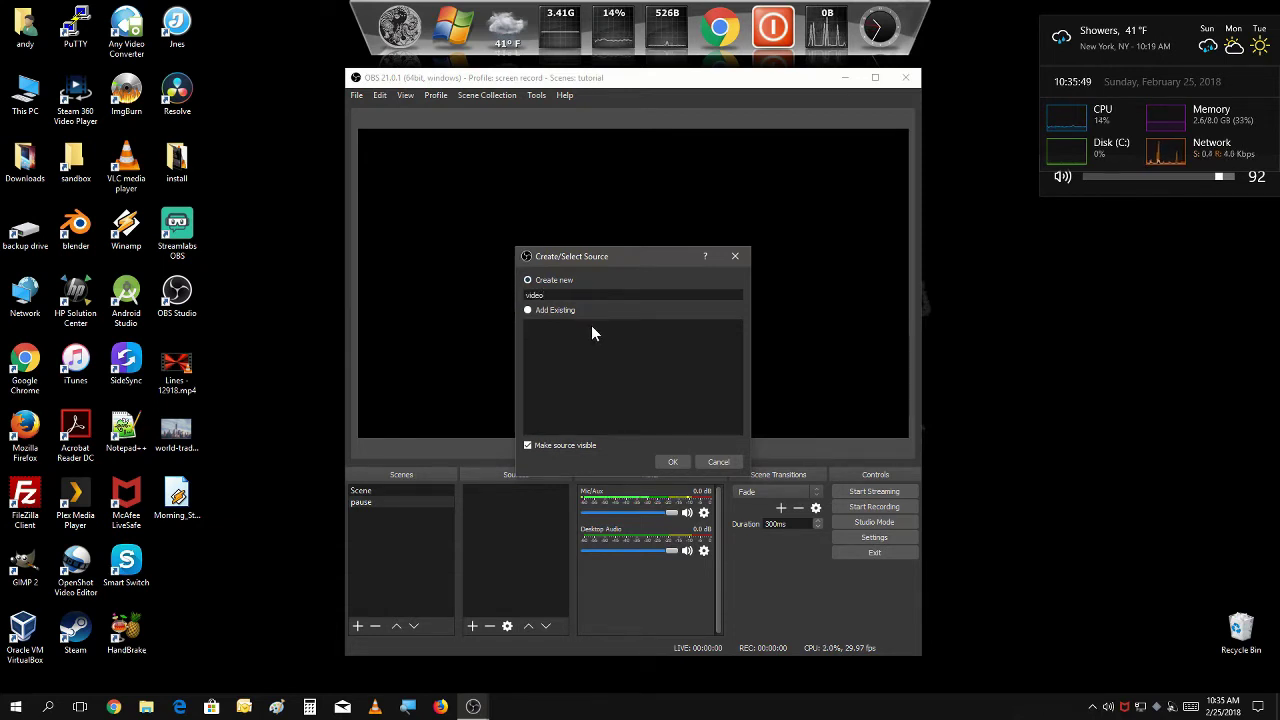
click(672, 461)
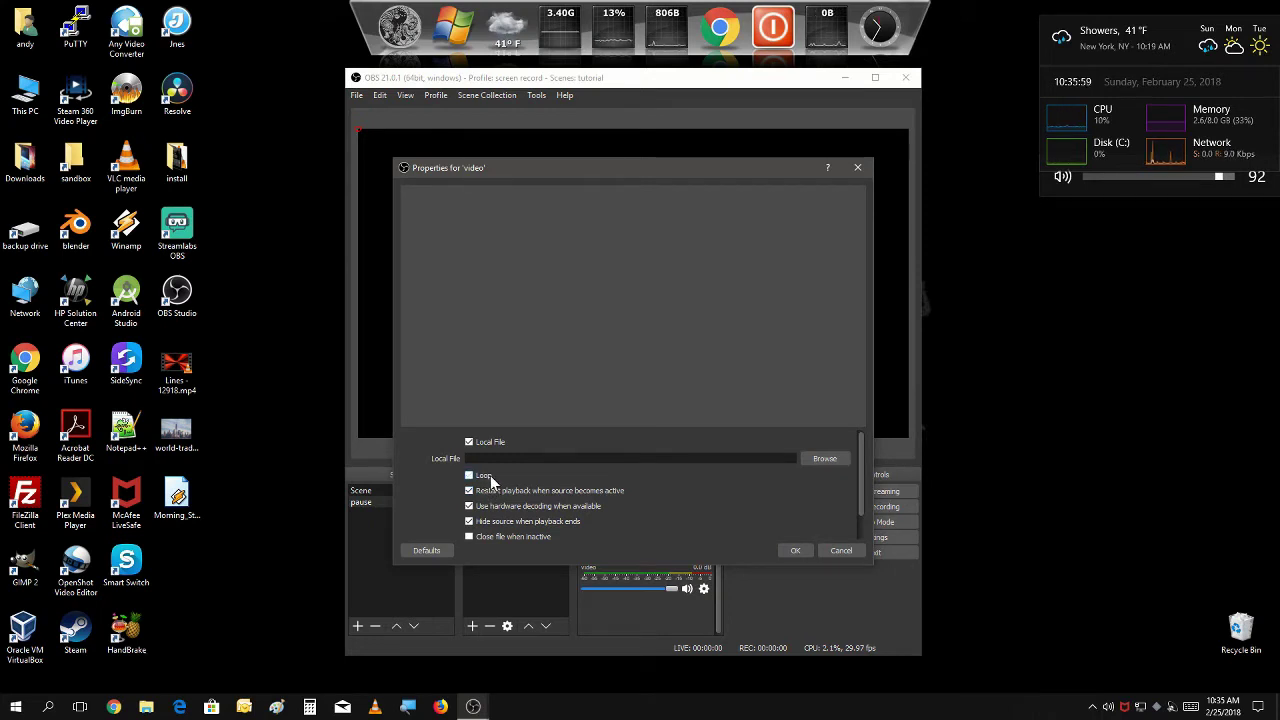
Load Lines - 12918.mp4 from the Desktop as the media source's local file, with Loop enabled, and accept the properties.
click(829, 459)
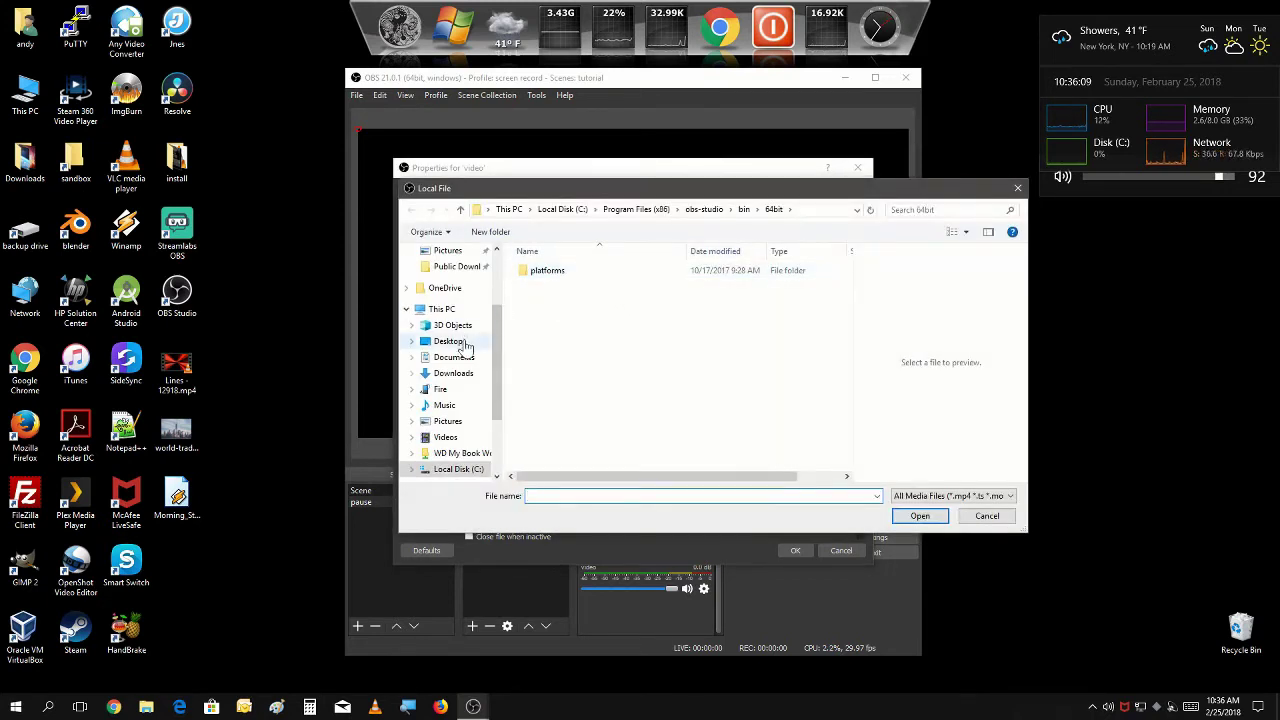
click(468, 341)
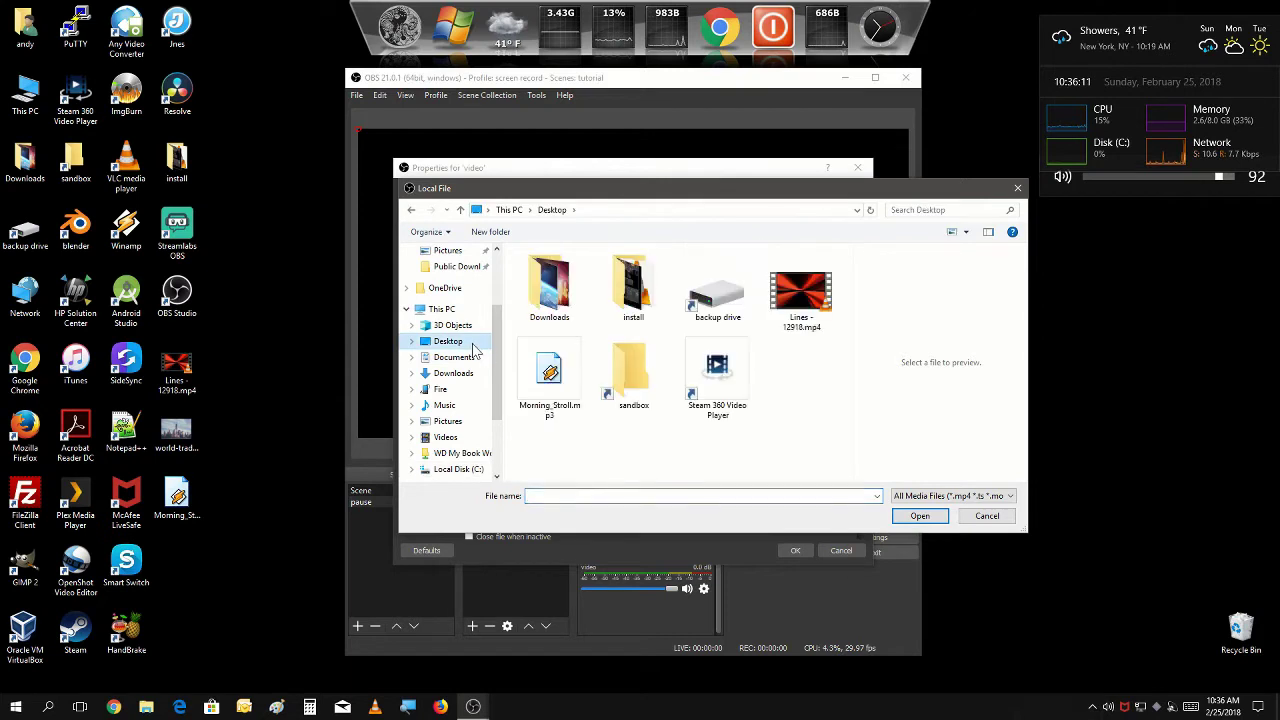
click(820, 323)
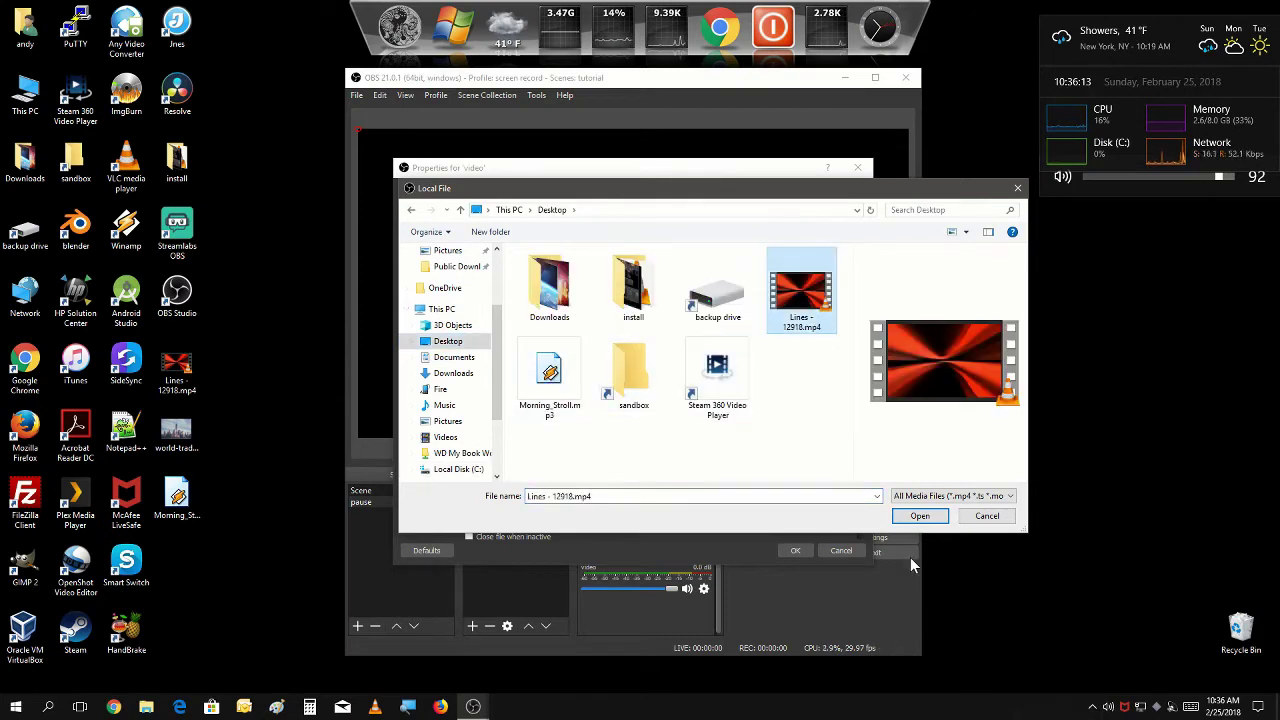
click(921, 528)
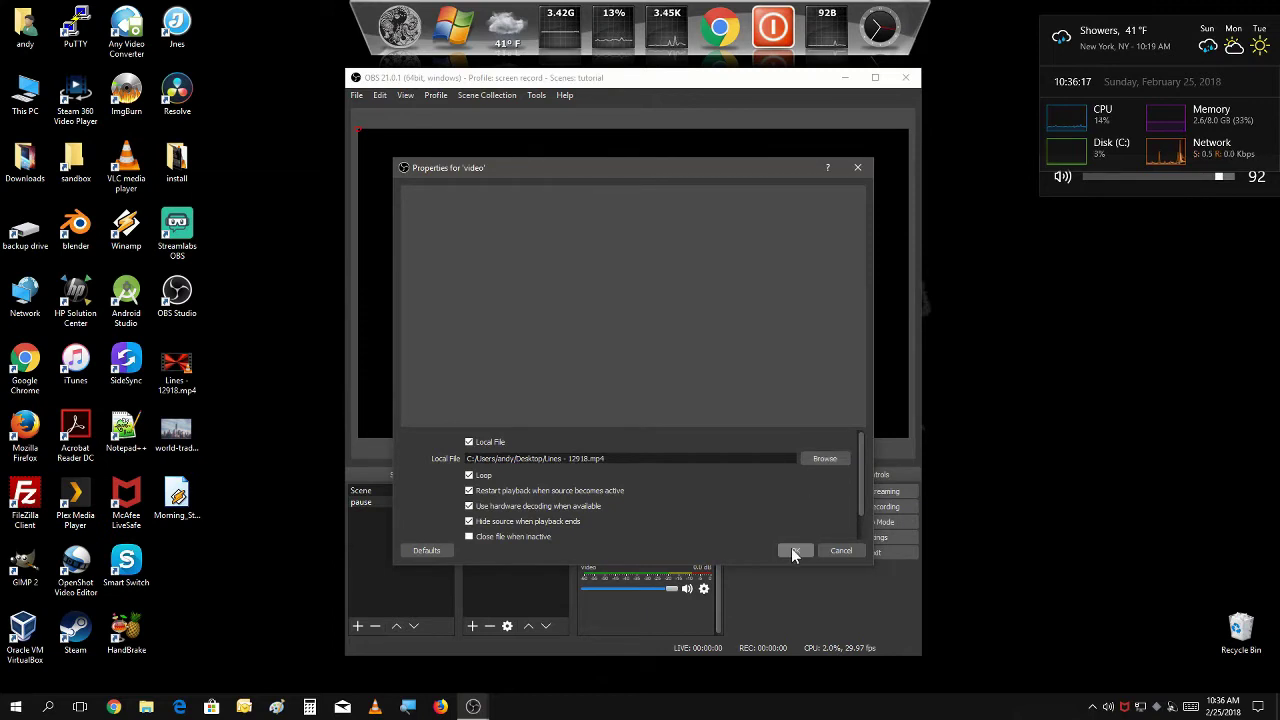
click(792, 553)
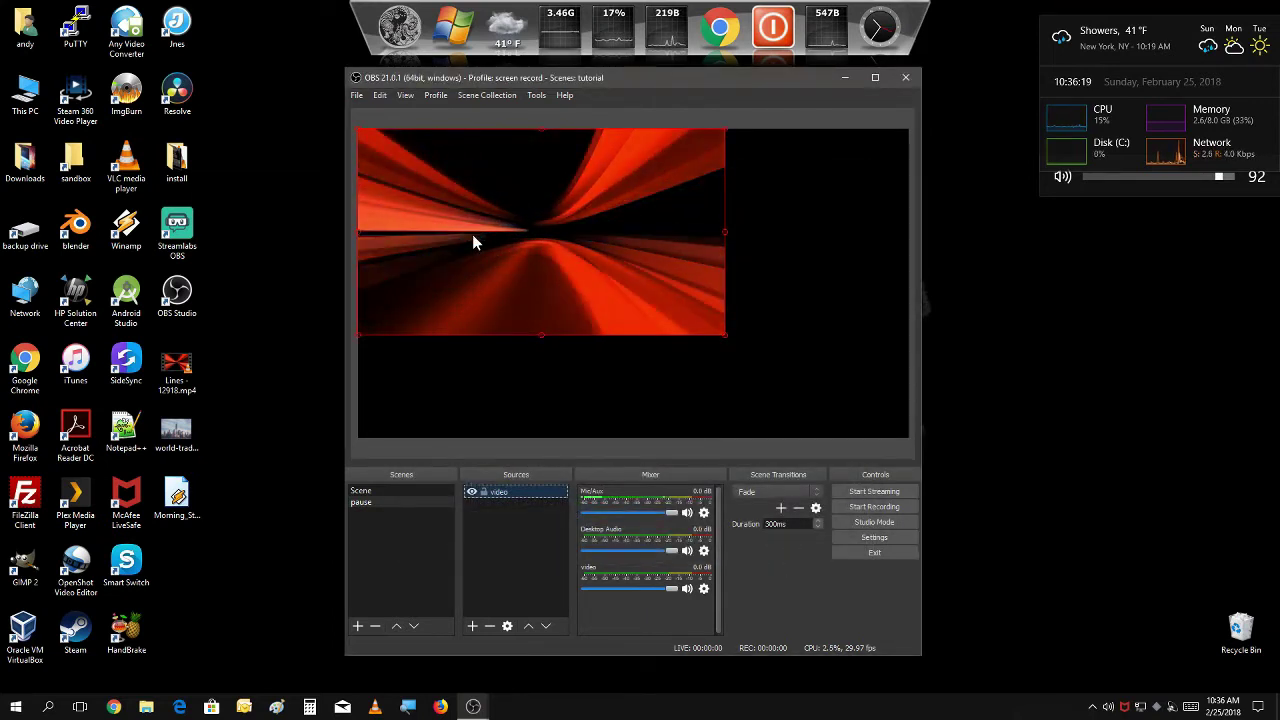
Transform the video source in the pause scene with Stretch to screen.
right_click(520, 495)
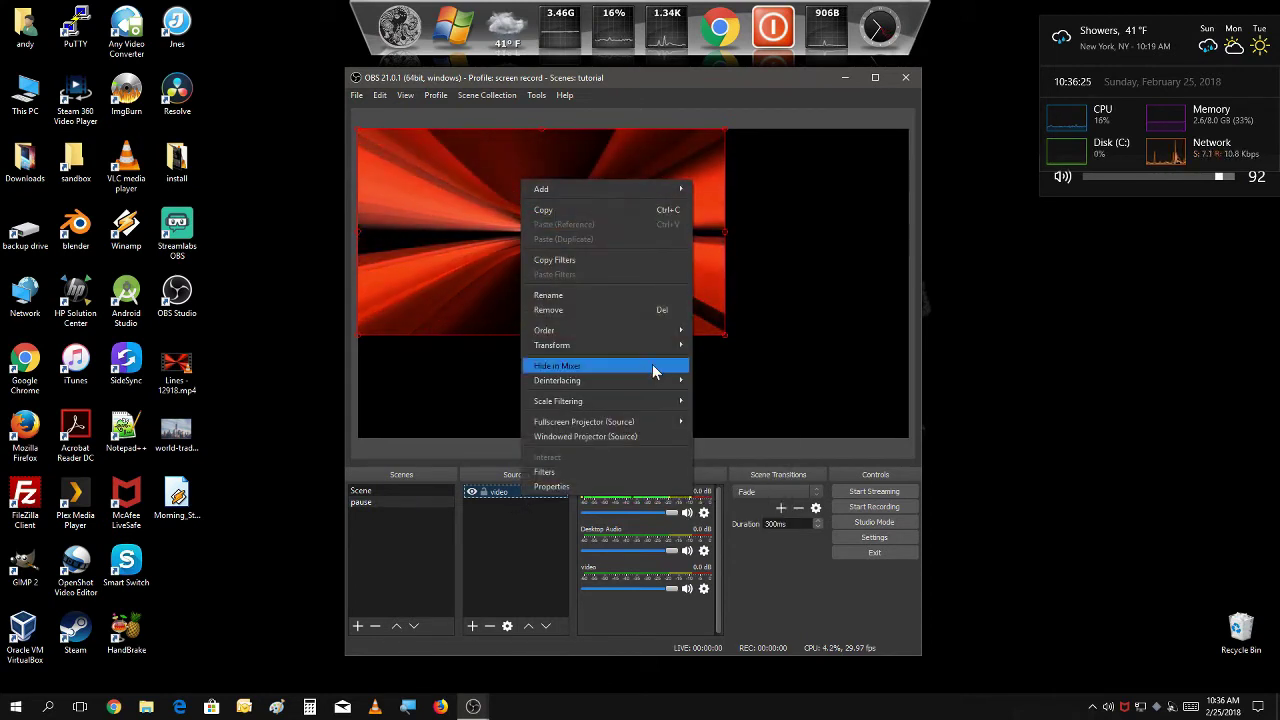
mouse_move(658, 345)
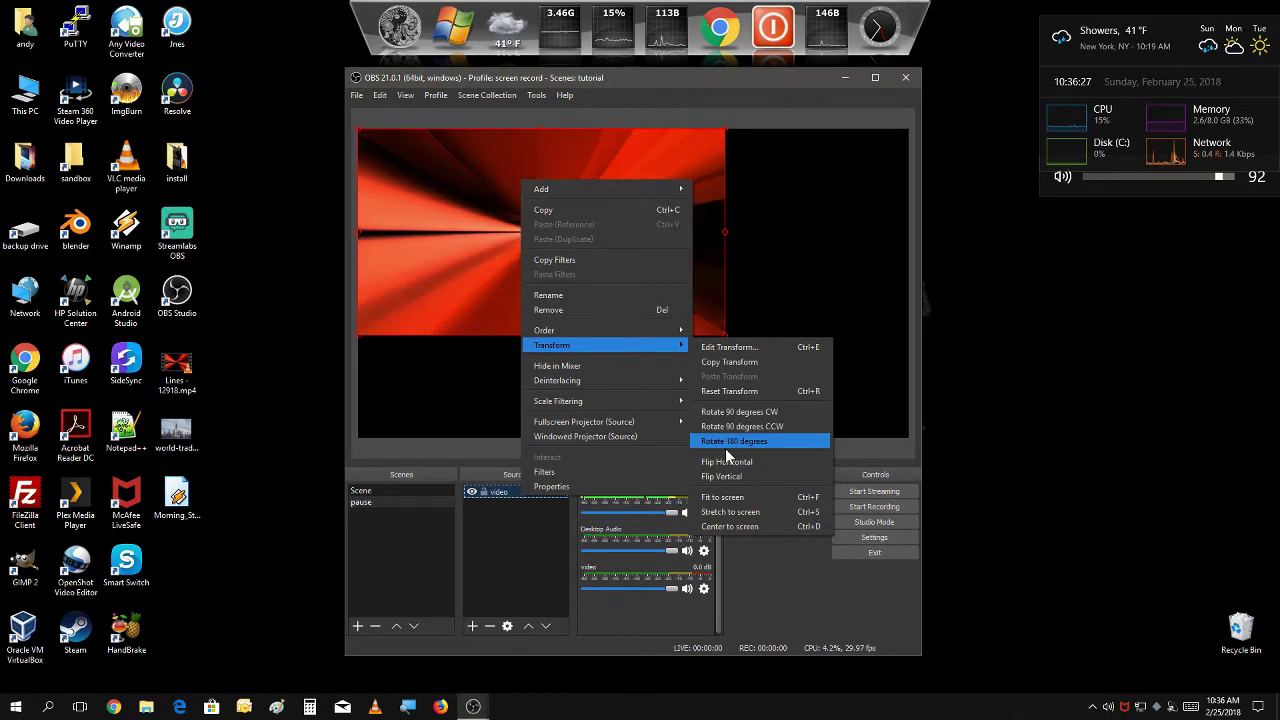
click(738, 514)
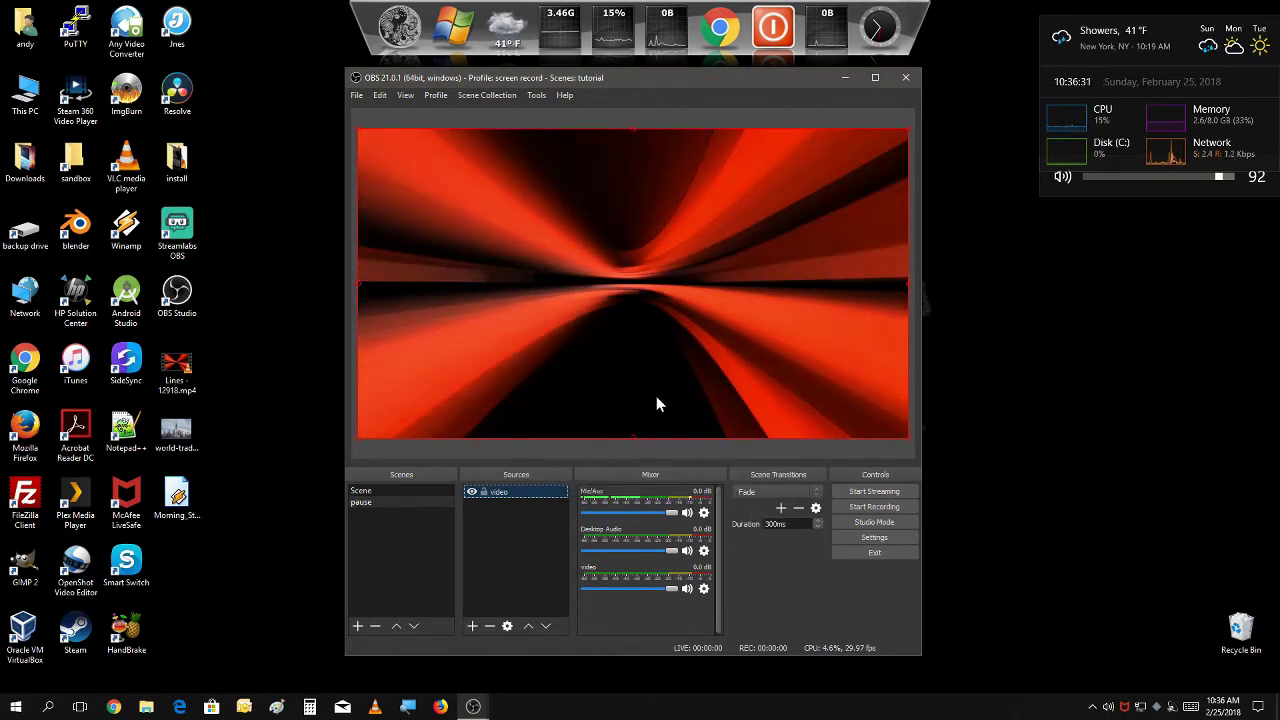
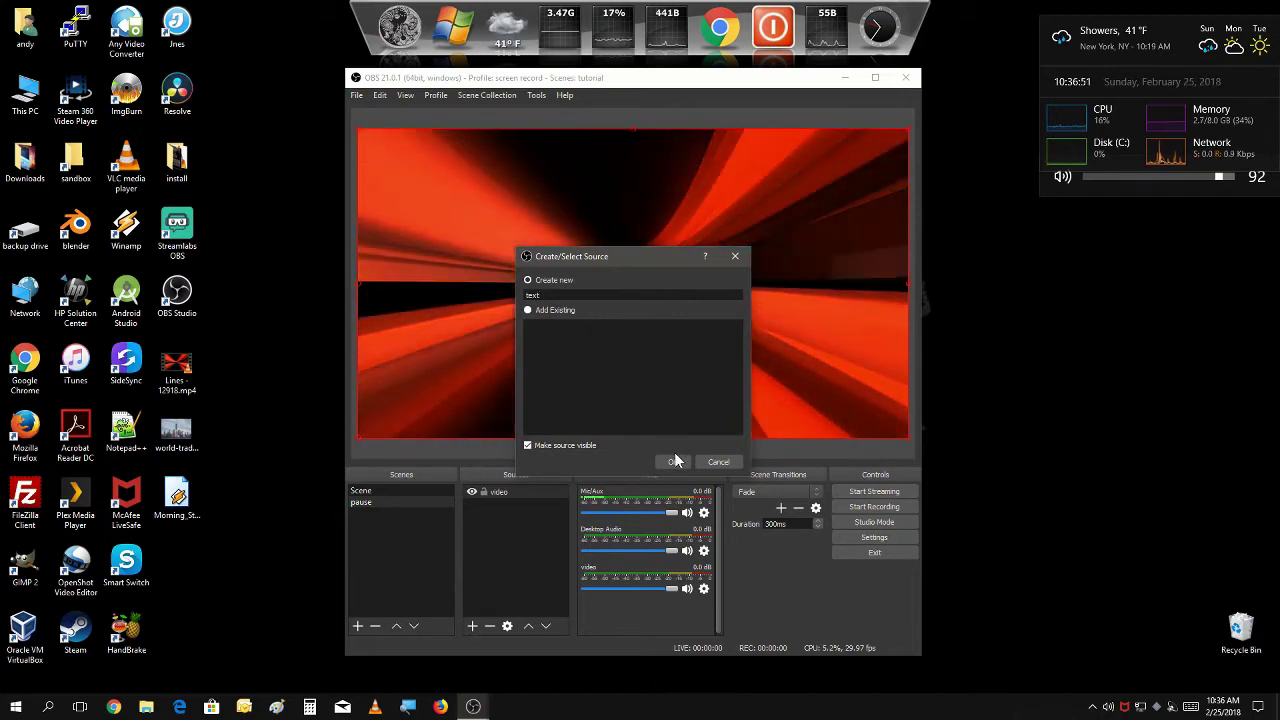
Create the new source named "text" and set its font to LaksOner, Bold, size 72.
click(673, 458)
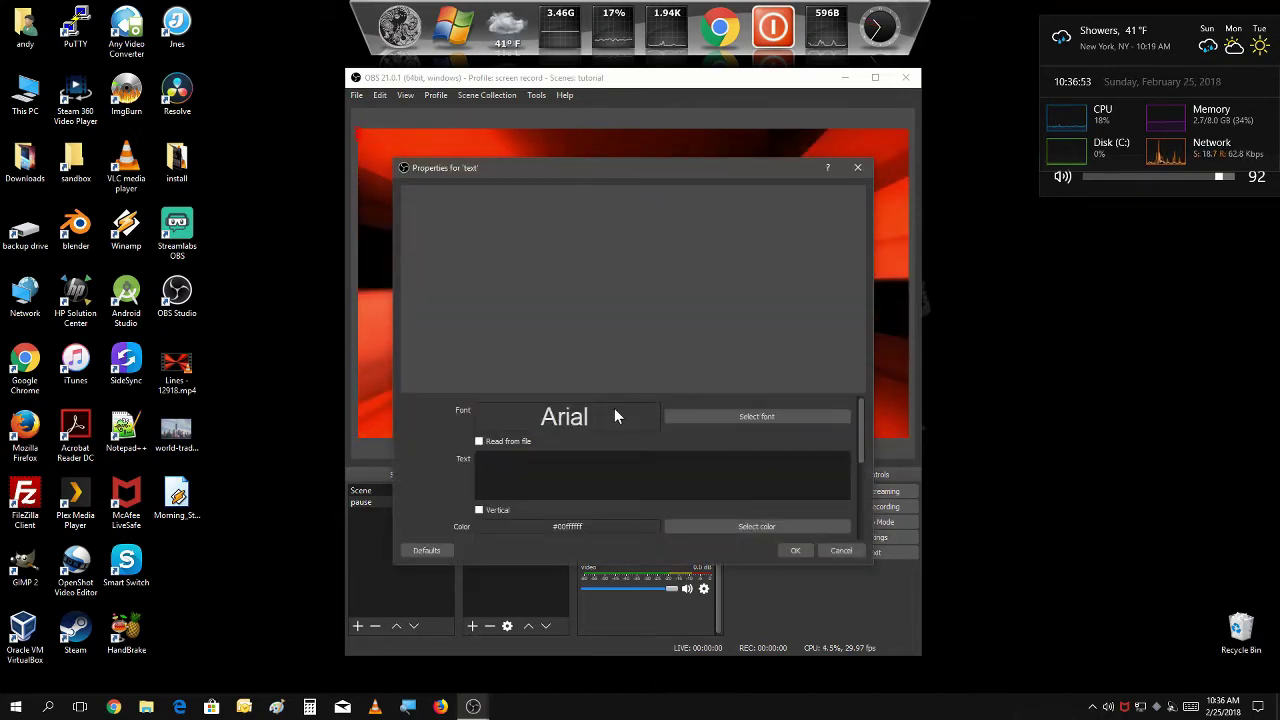
click(701, 414)
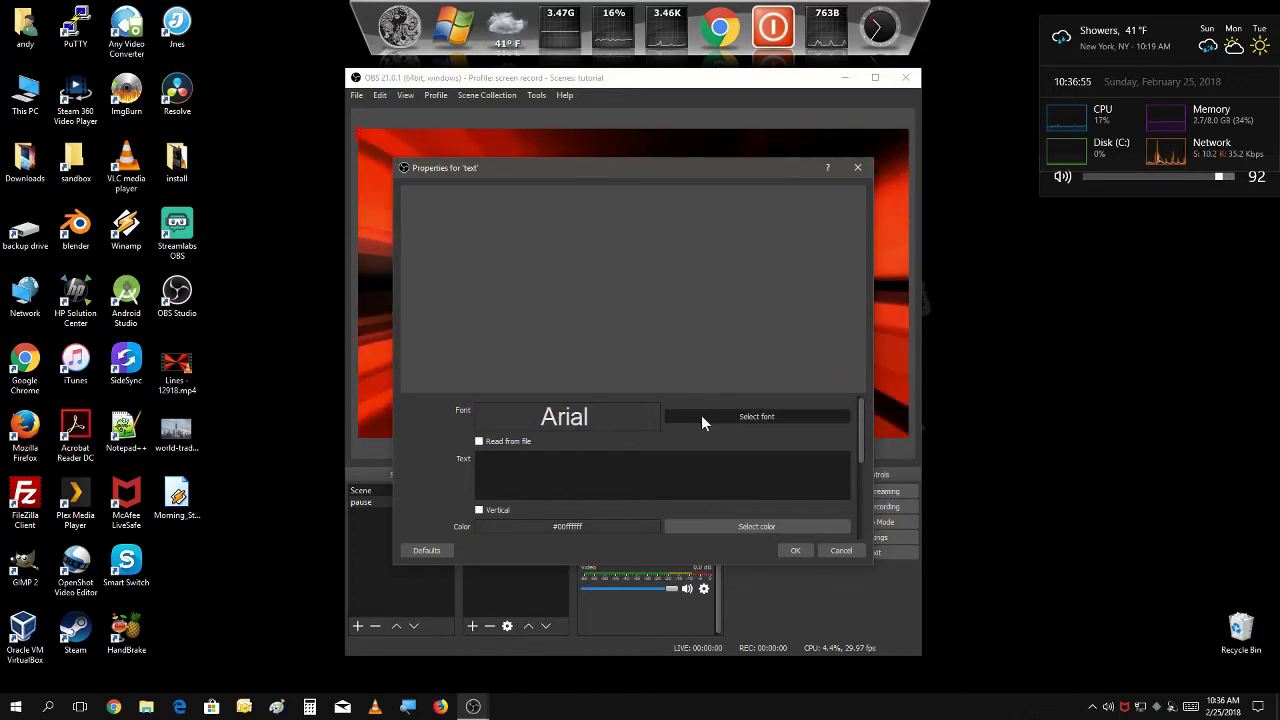
scroll(571, 321, down, 12)
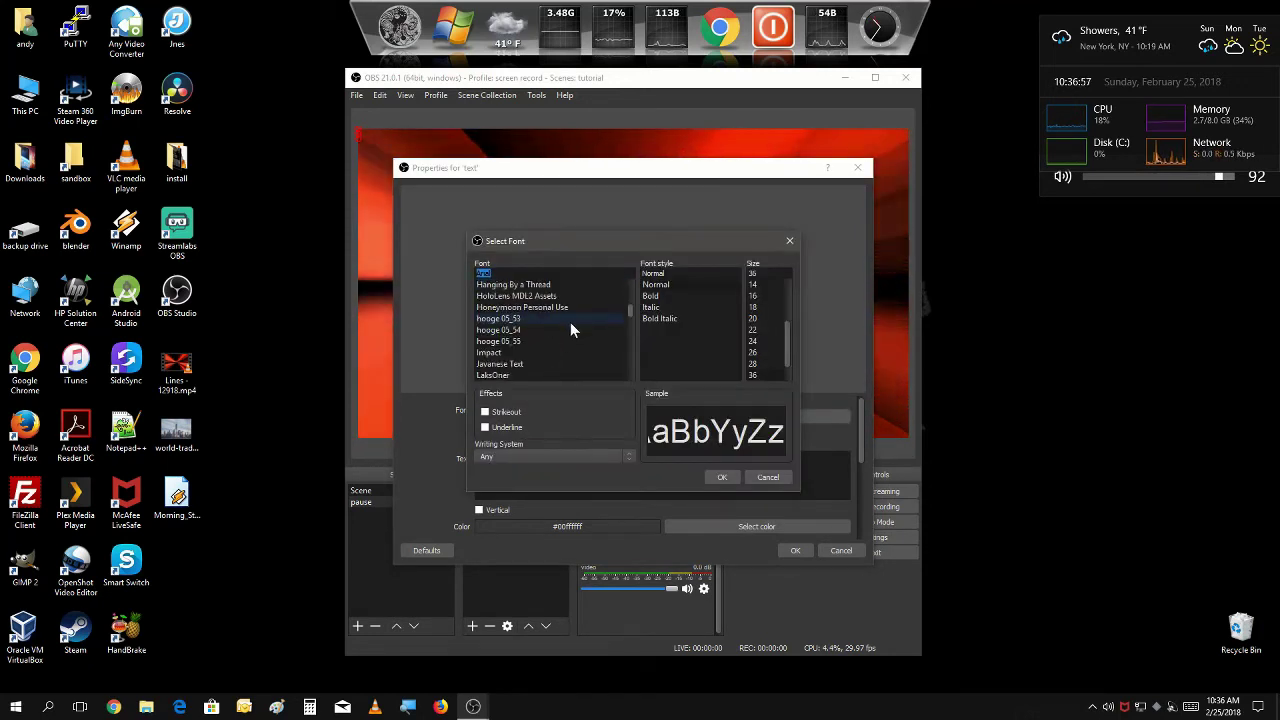
scroll(569, 323, up, 2)
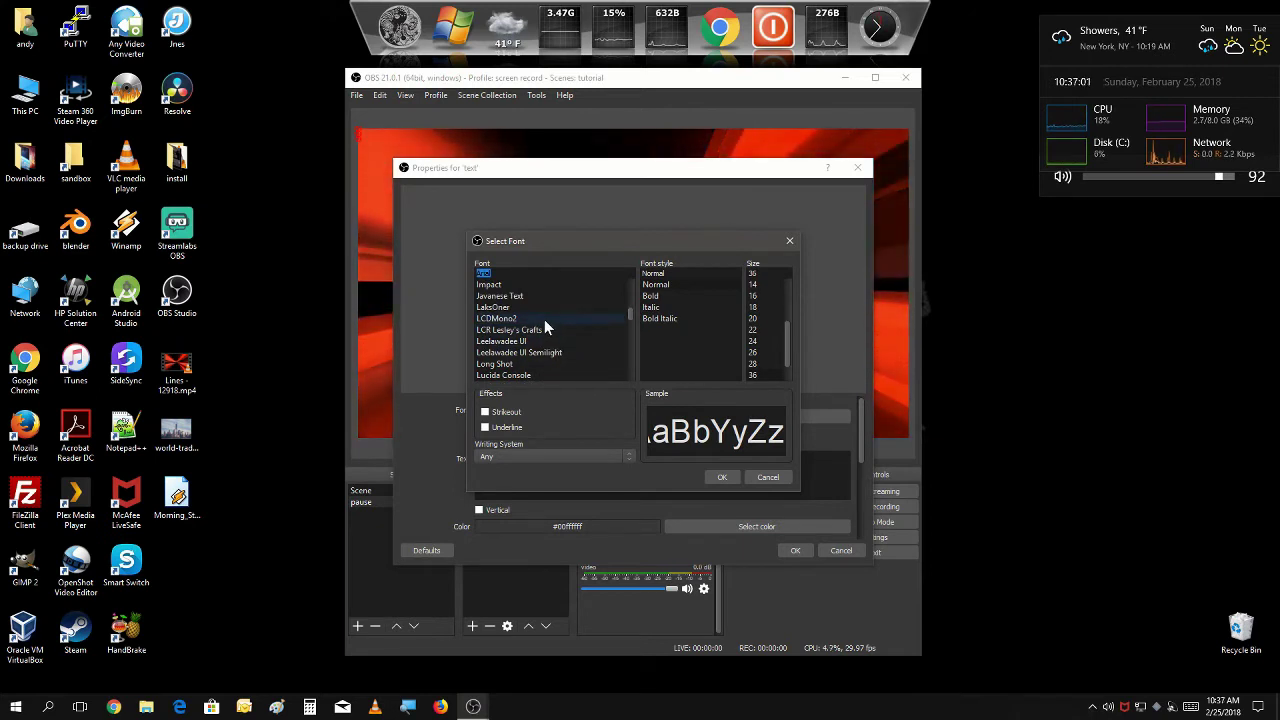
click(549, 308)
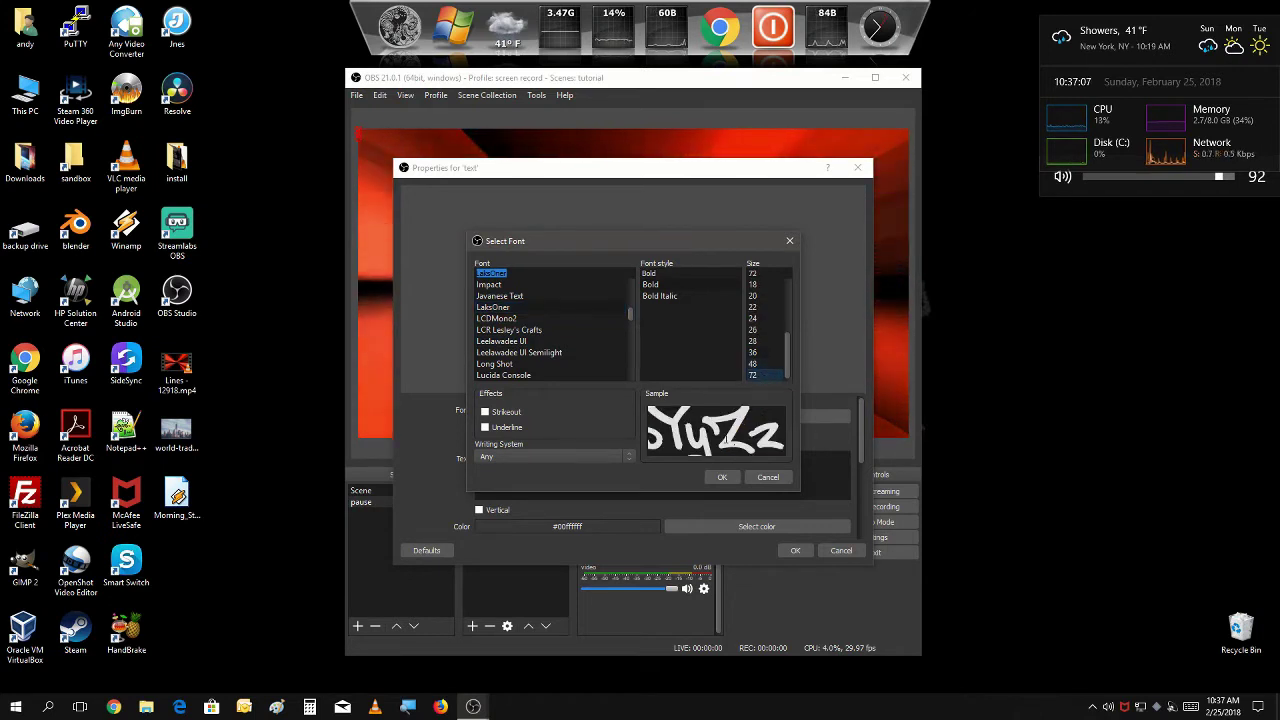
click(723, 479)
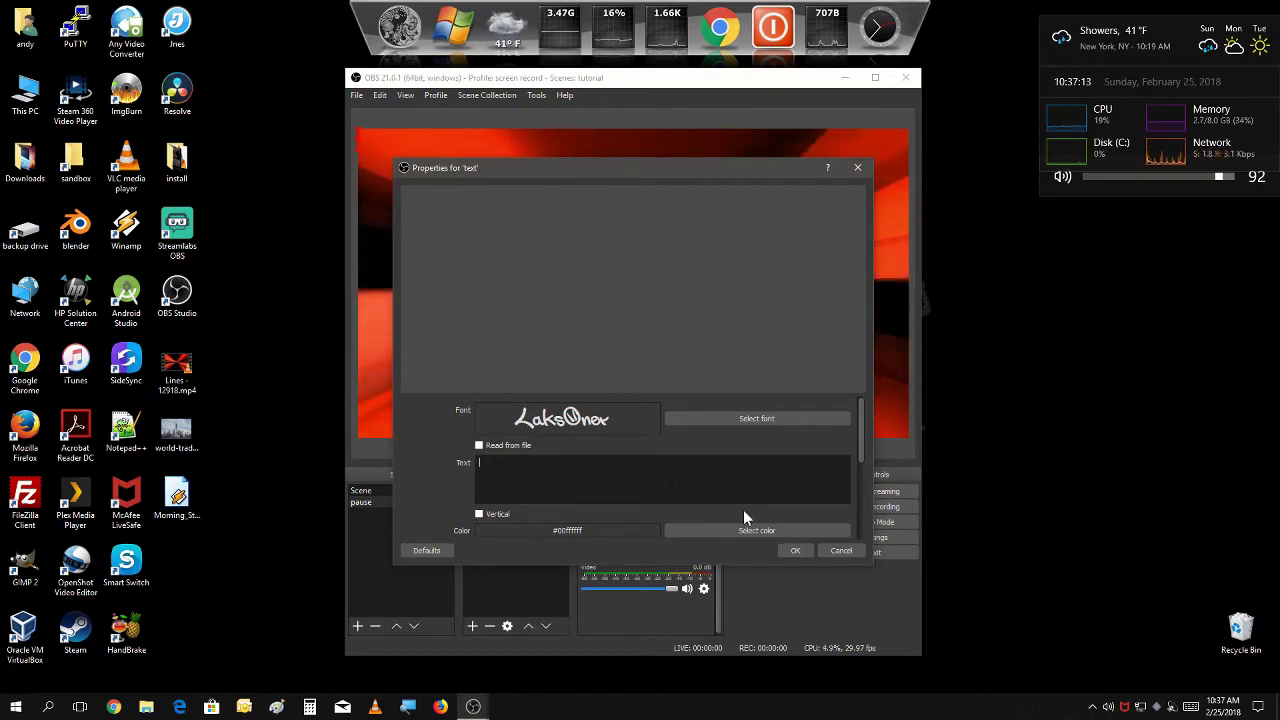
Enter the channel name on the text's first line and "will be right back..." on the second, and accept the properties.
text(and)
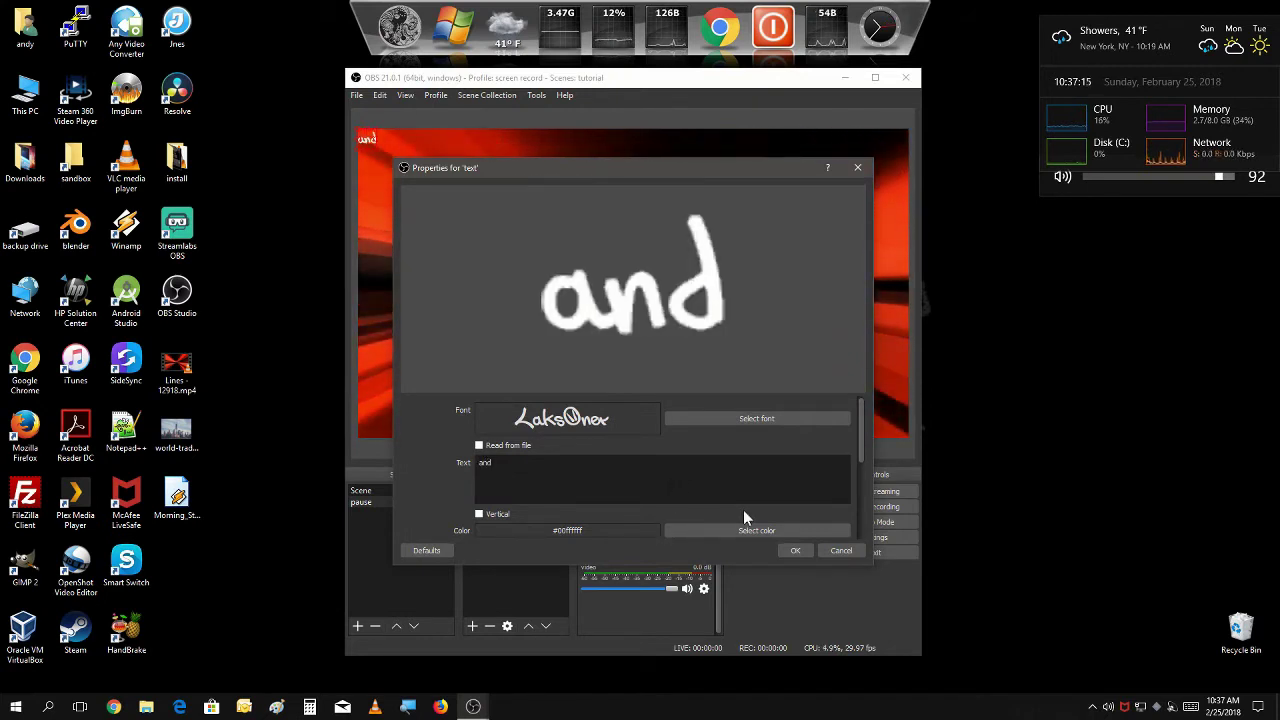
text(y l)
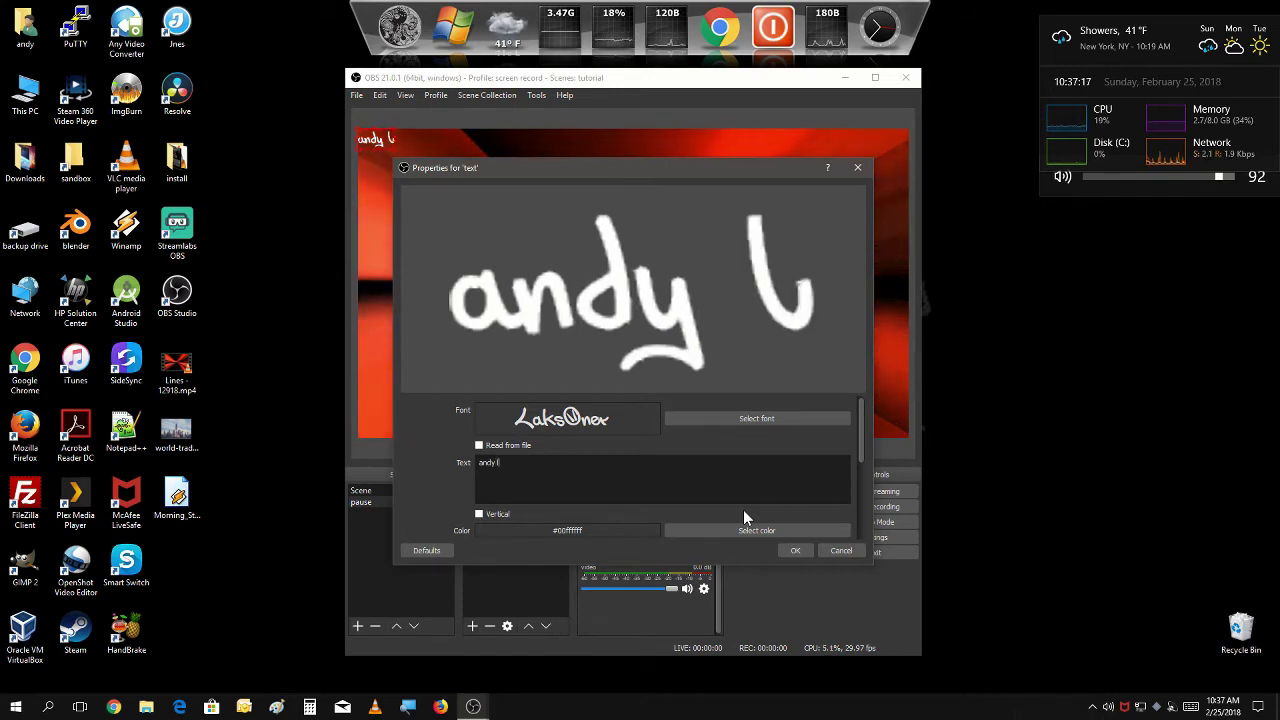
text(ive)
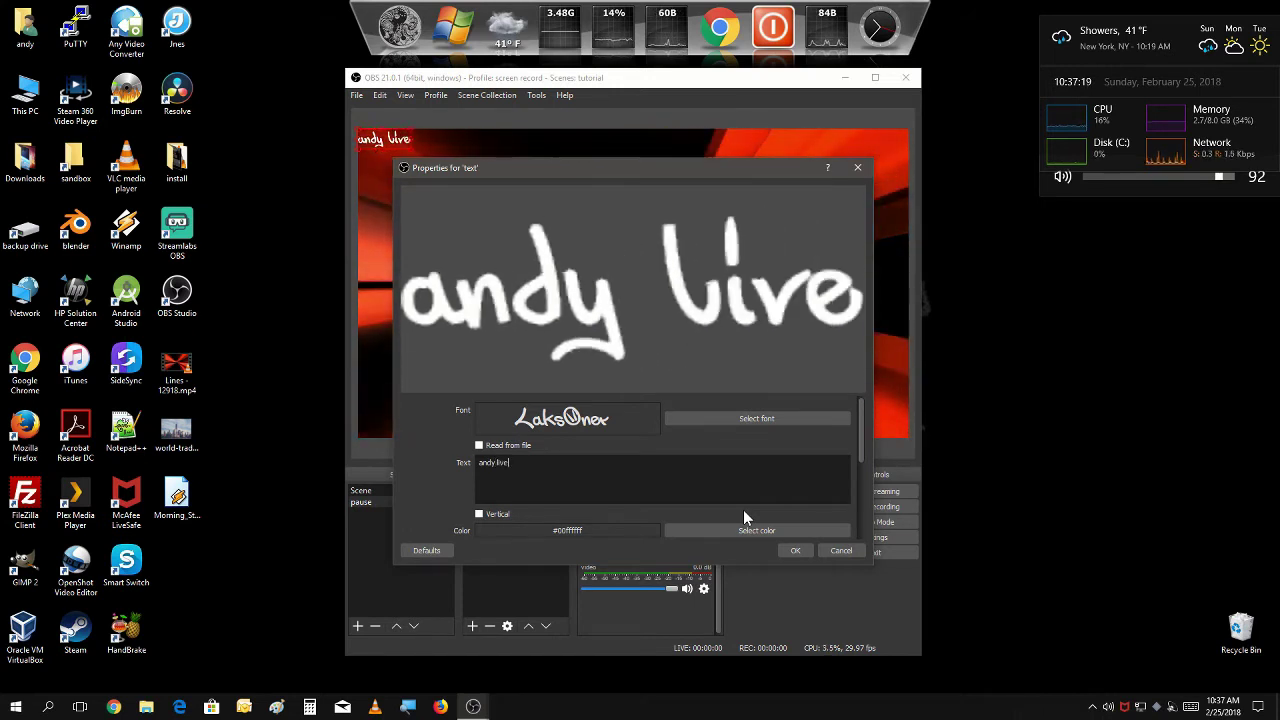
key(Return)
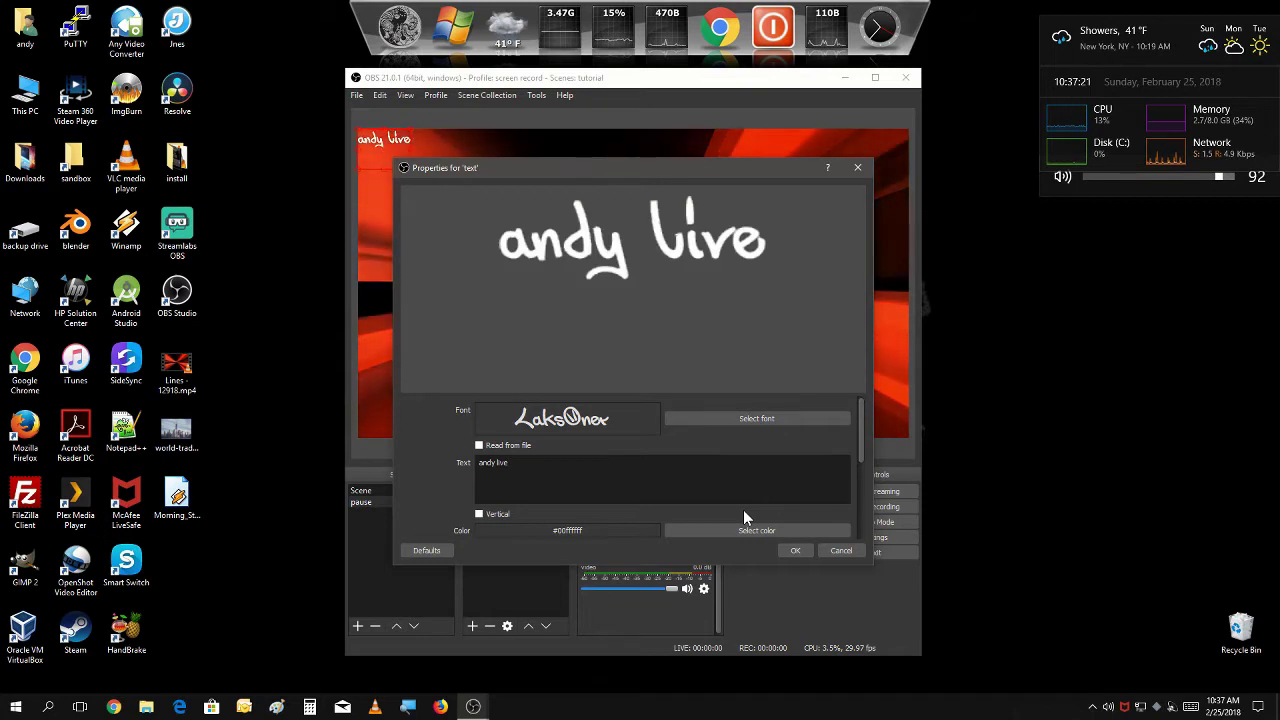
text(will)
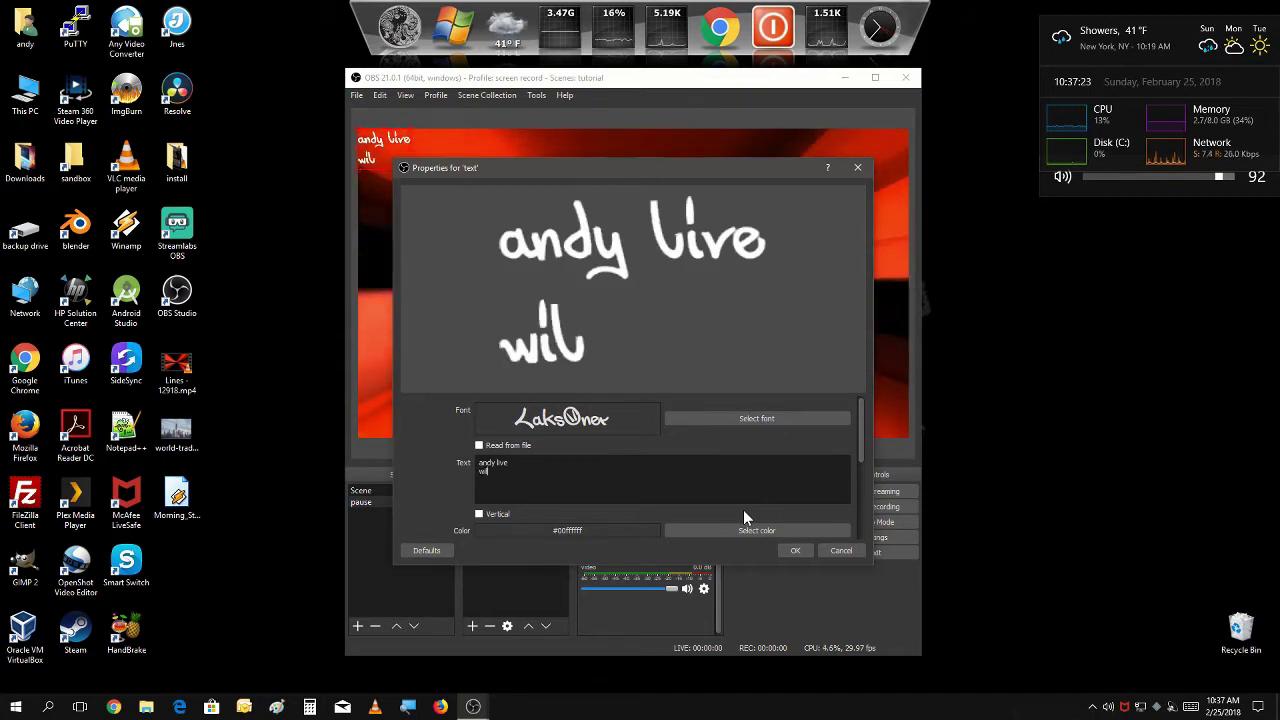
text( be)
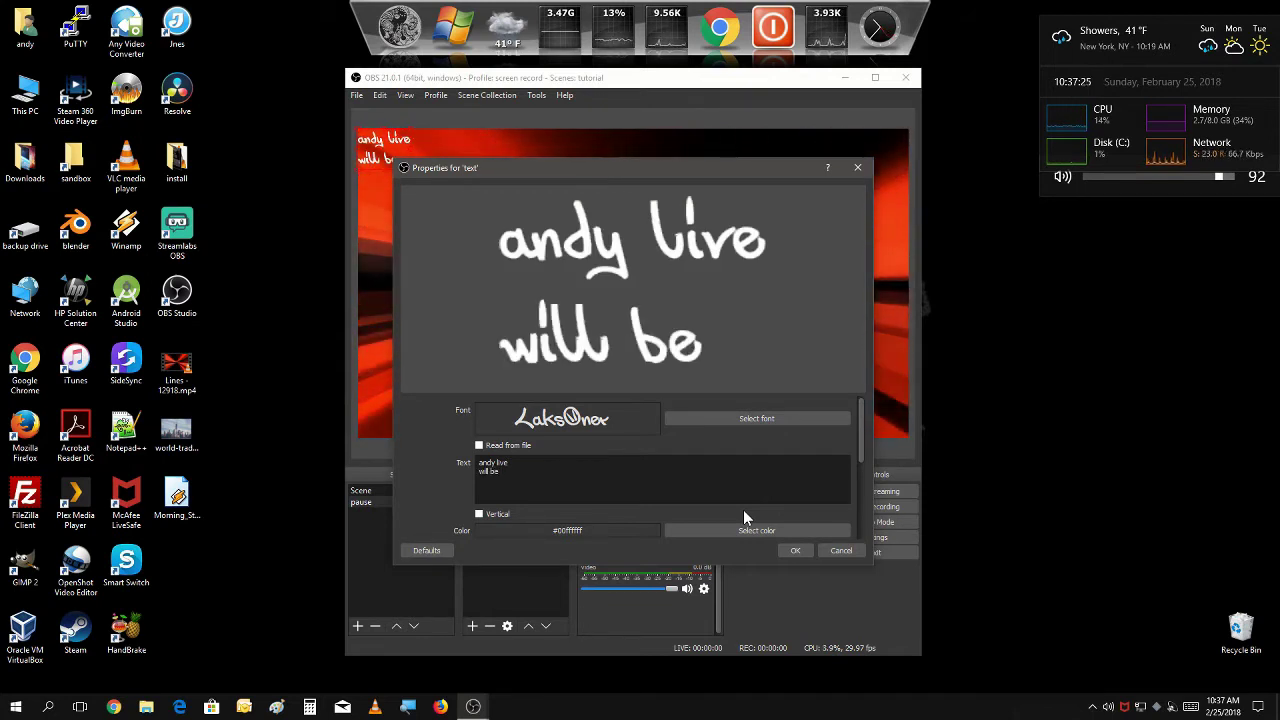
text( right)
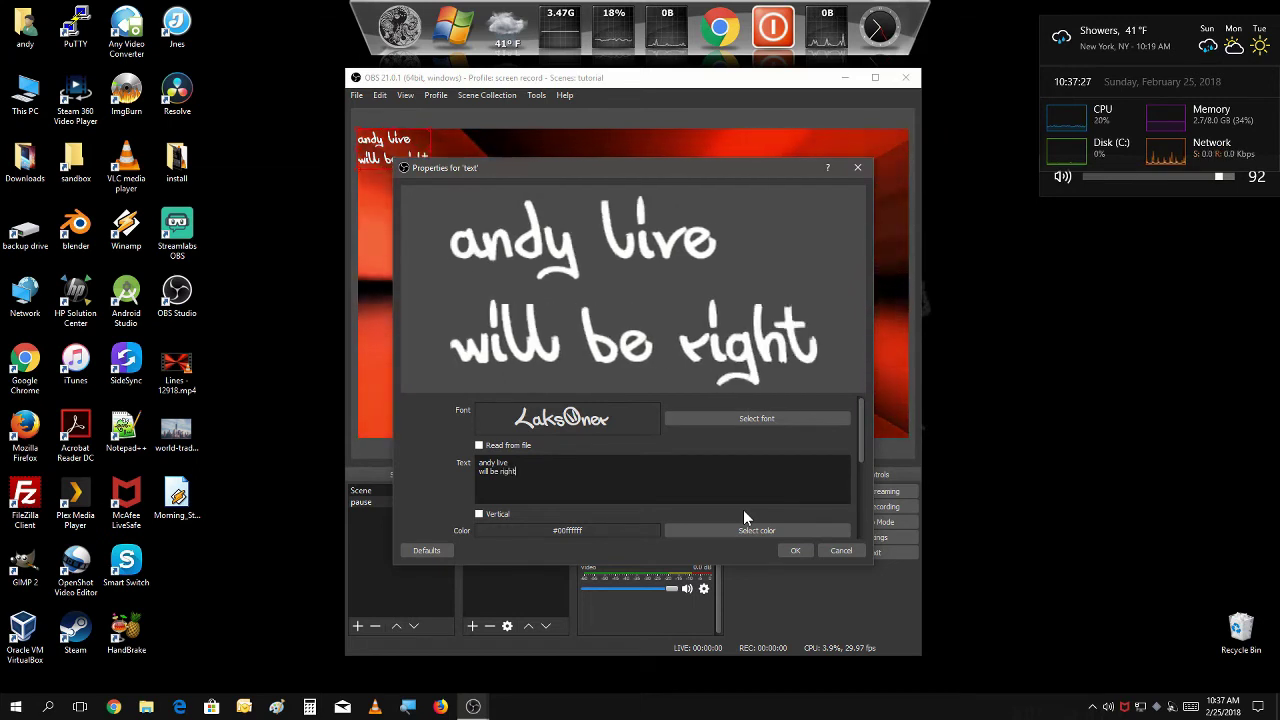
text( back)
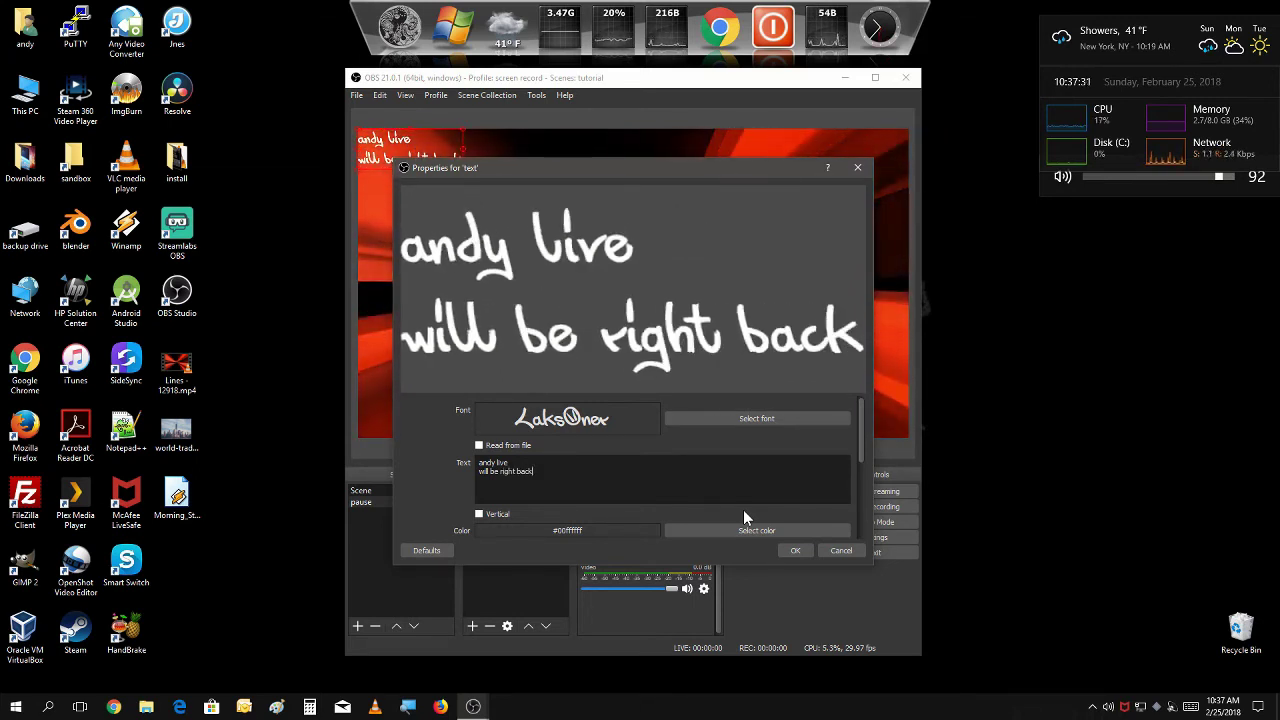
text(...)
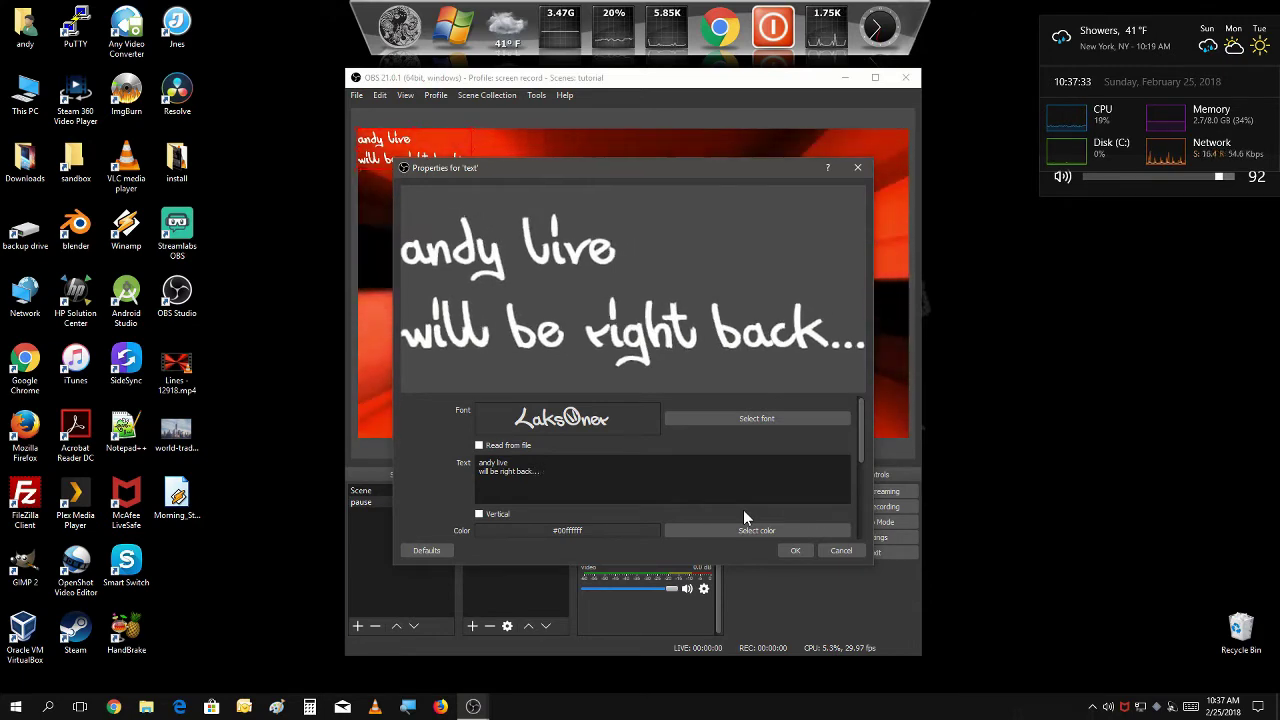
click(796, 550)
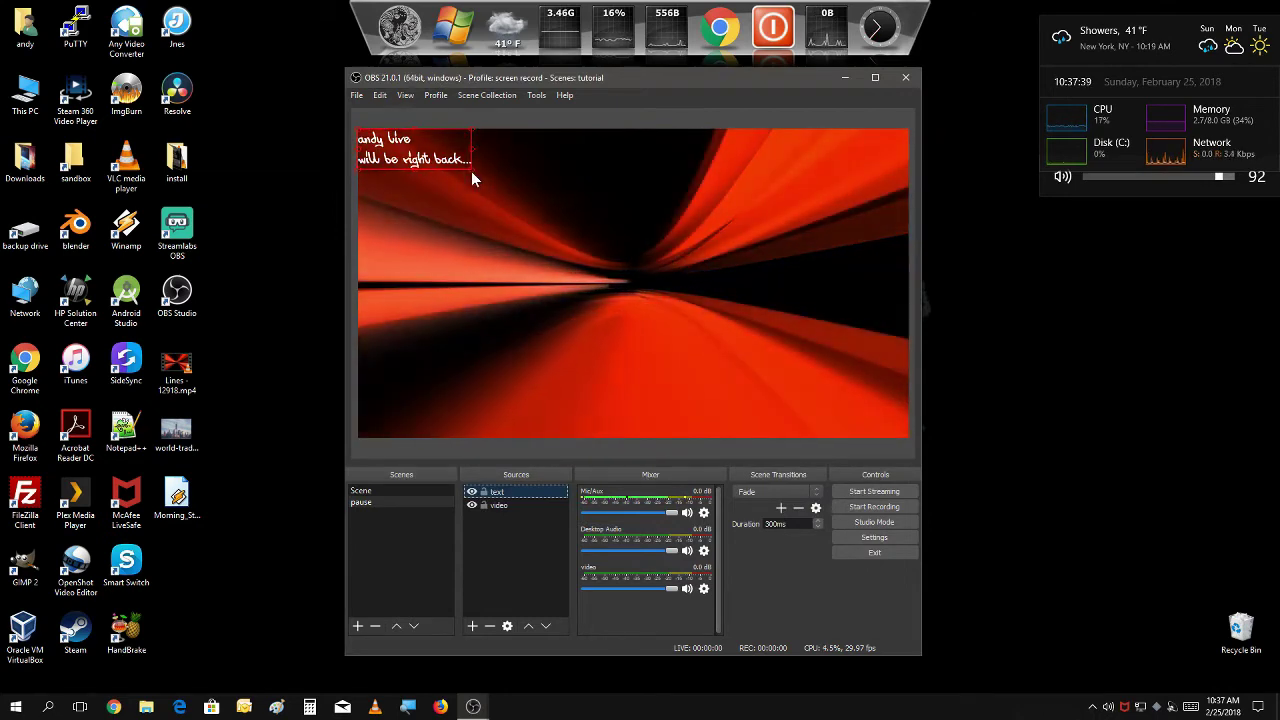
Enlarge the text across the middle of the preview and transform it with Fit to screen.
drag(472, 172, 606, 307)
drag(570, 260, 600, 324)
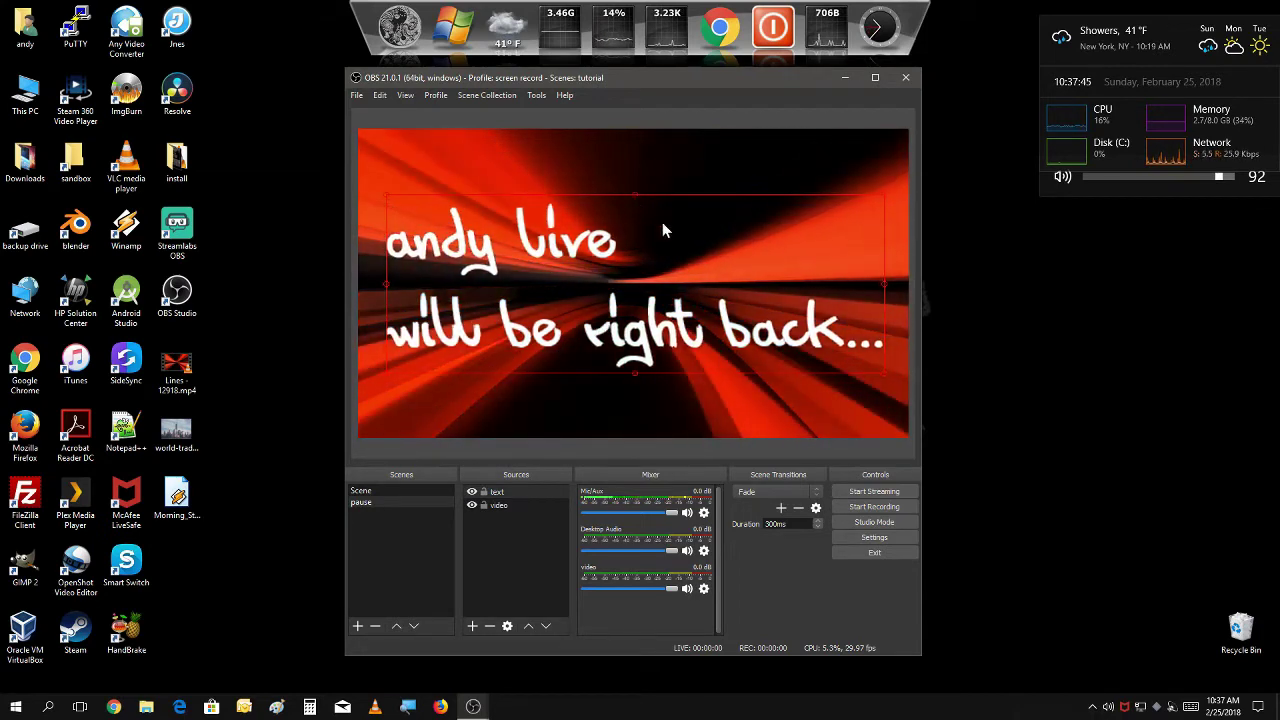
right_click(514, 489)
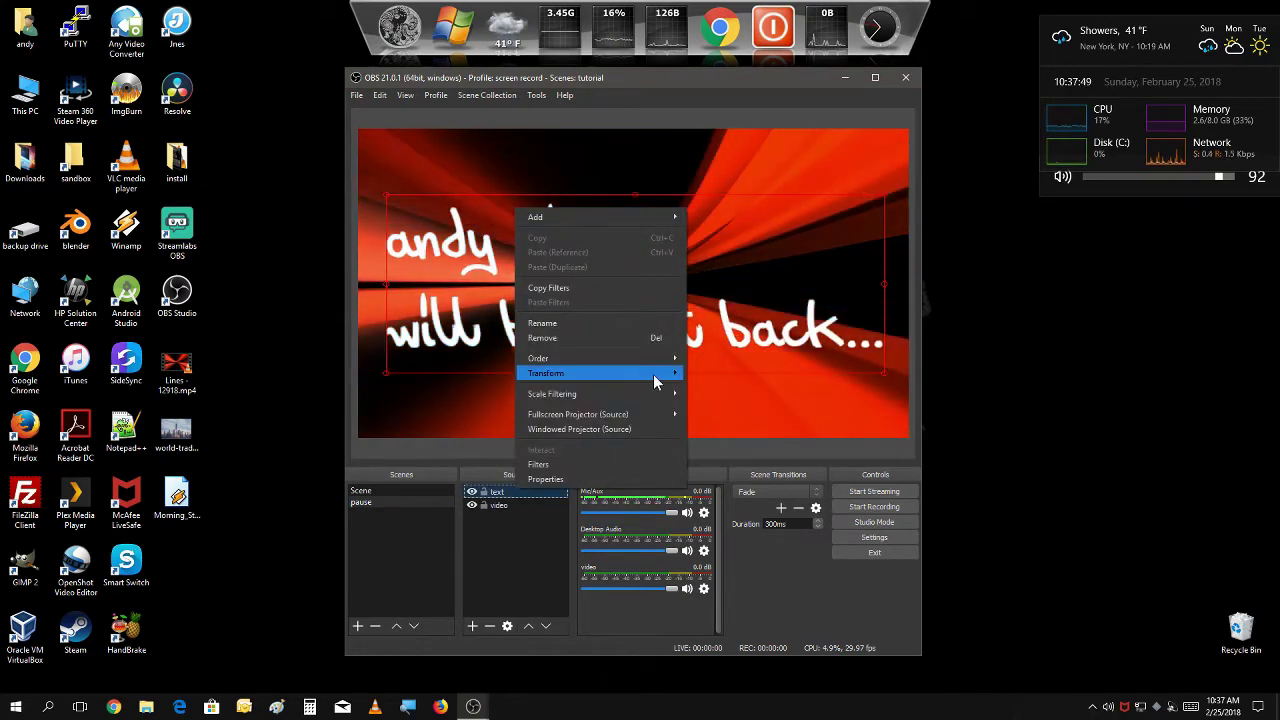
mouse_move(653, 374)
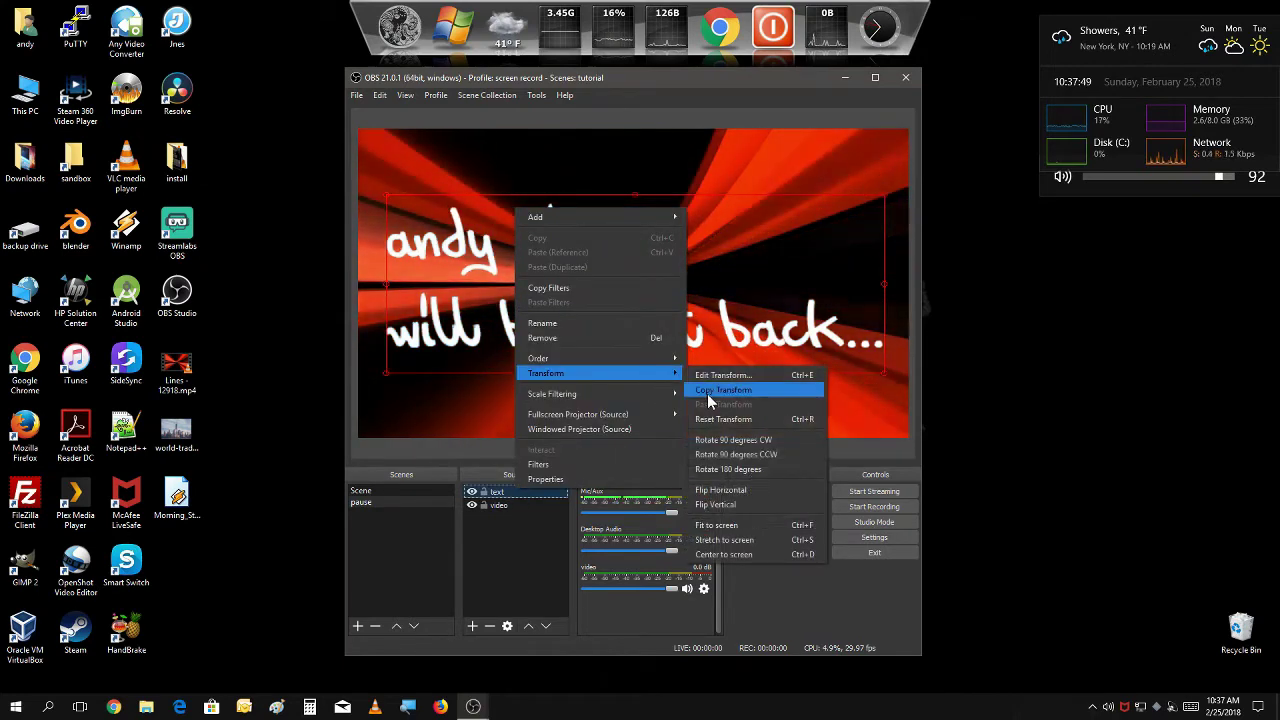
click(762, 525)
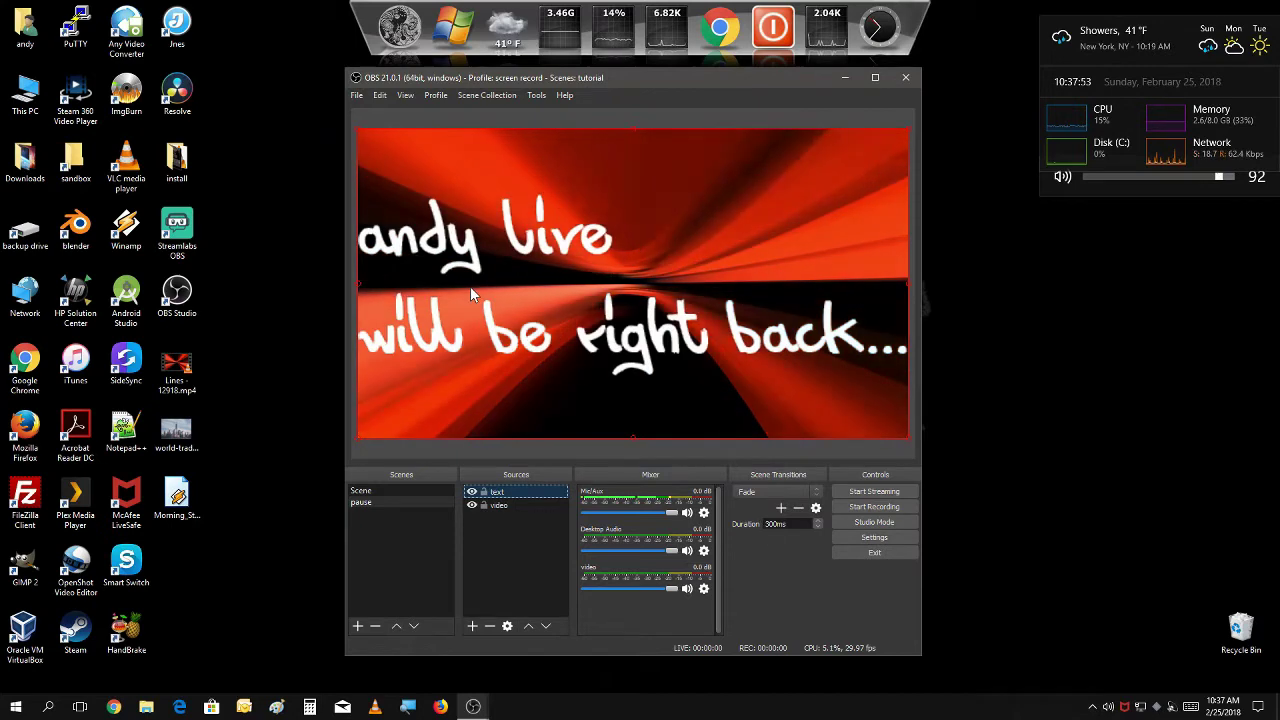
right_click(535, 494)
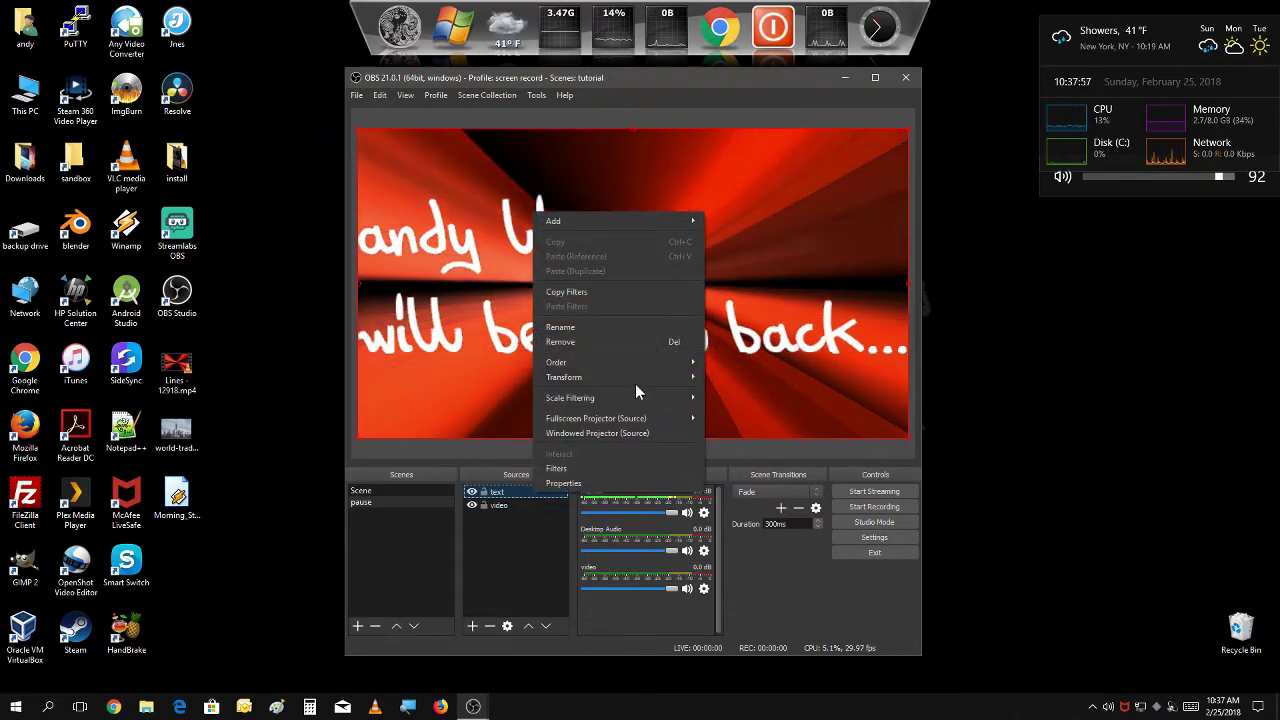
mouse_move(691, 377)
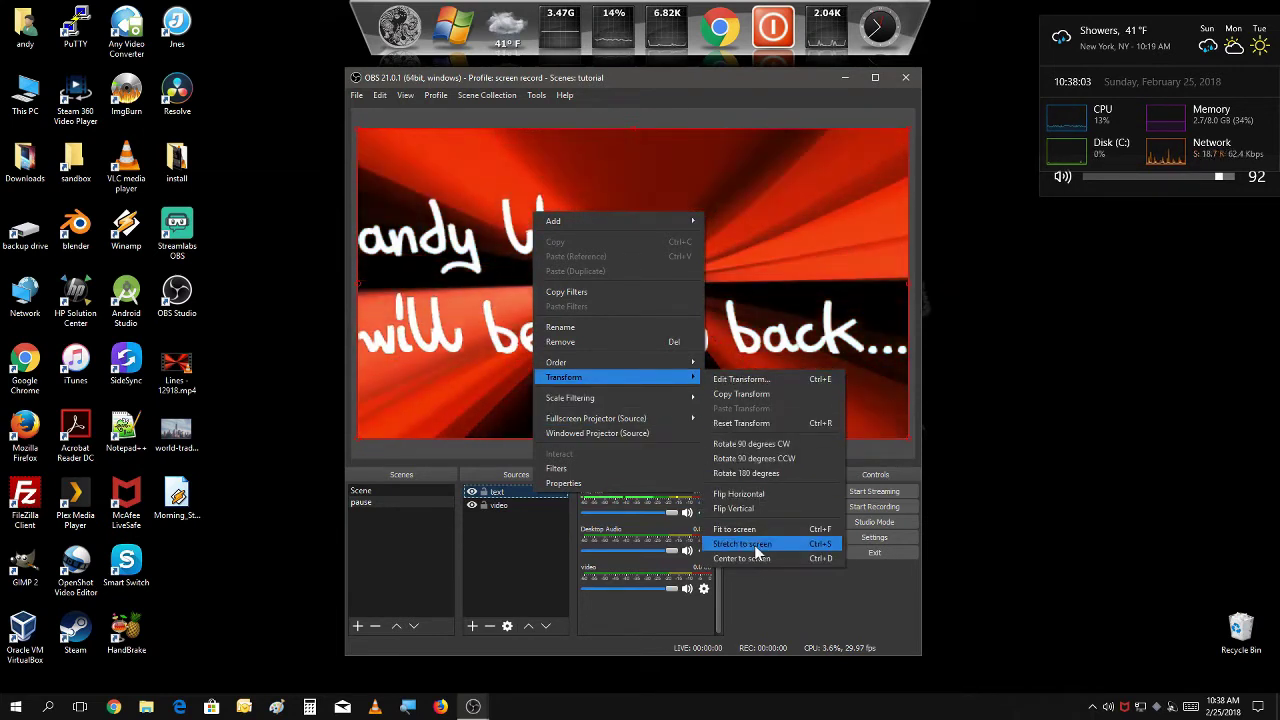
click(757, 549)
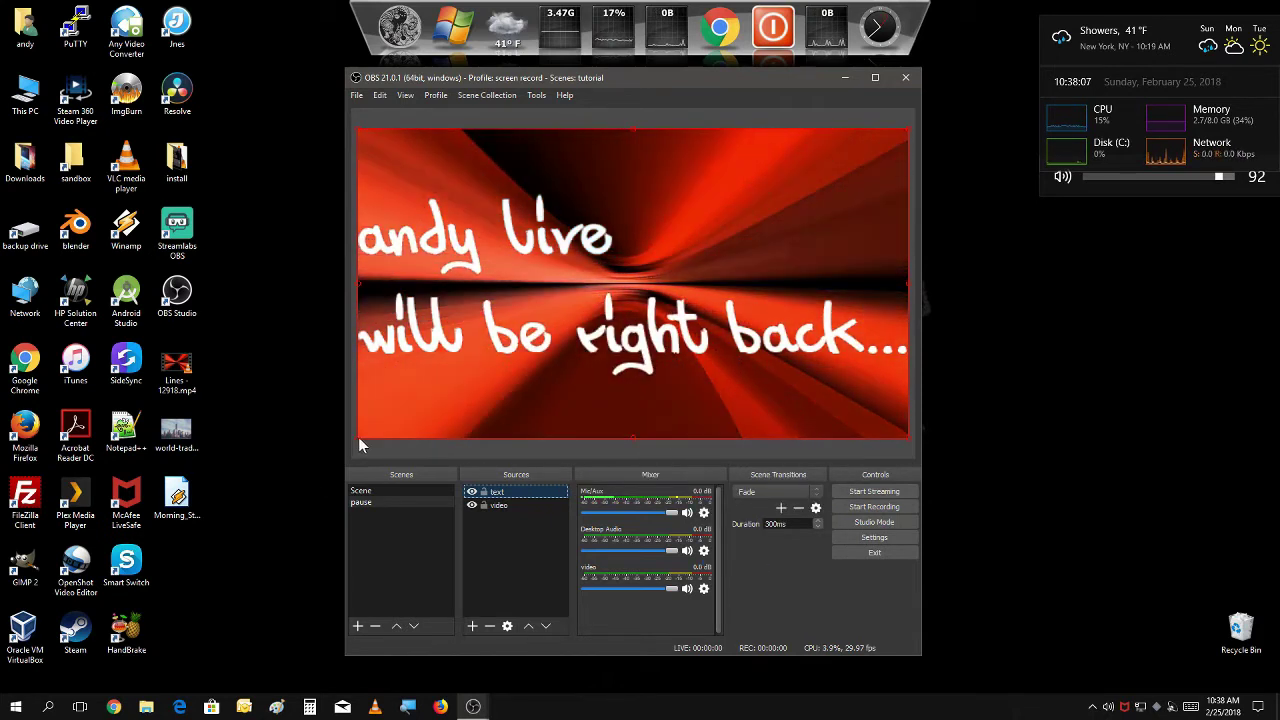
Shrink the text source to about three quarters of the preview's width and move it near the centre.
drag(358, 437, 488, 381)
drag(713, 275, 655, 290)
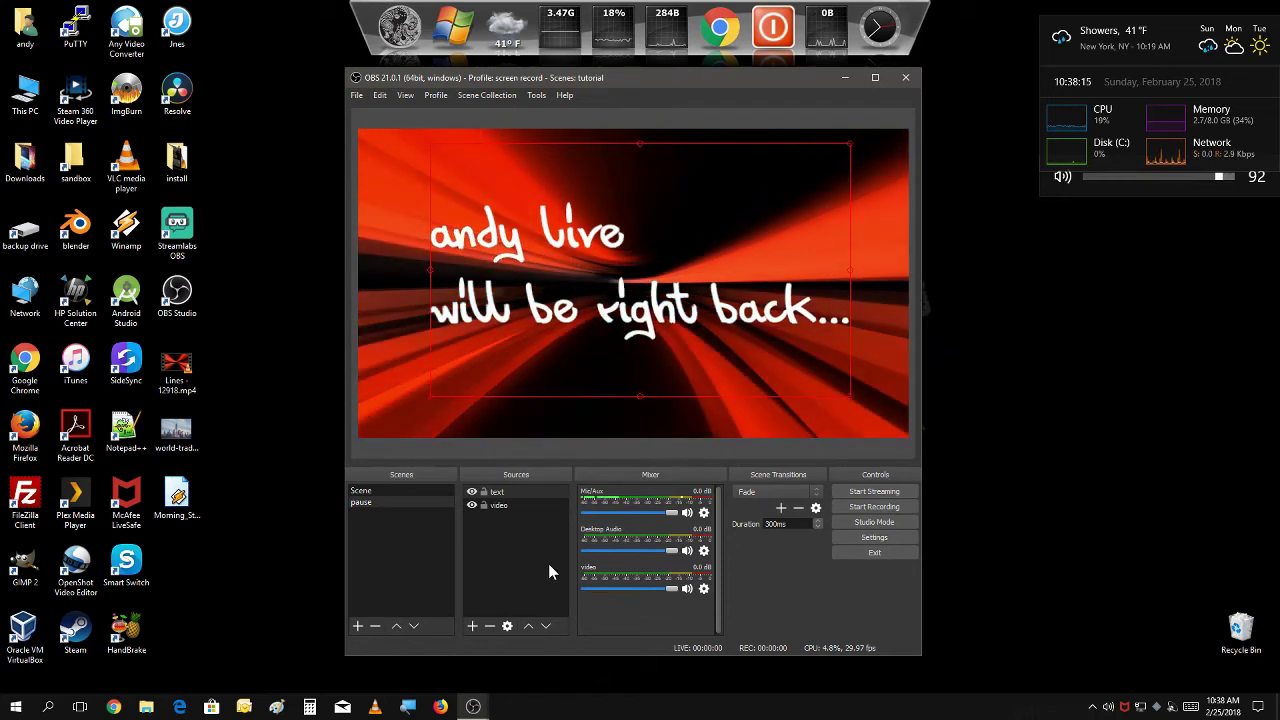
Set the text source's colour to yellow (#ffff00) in its properties.
right_click(511, 489)
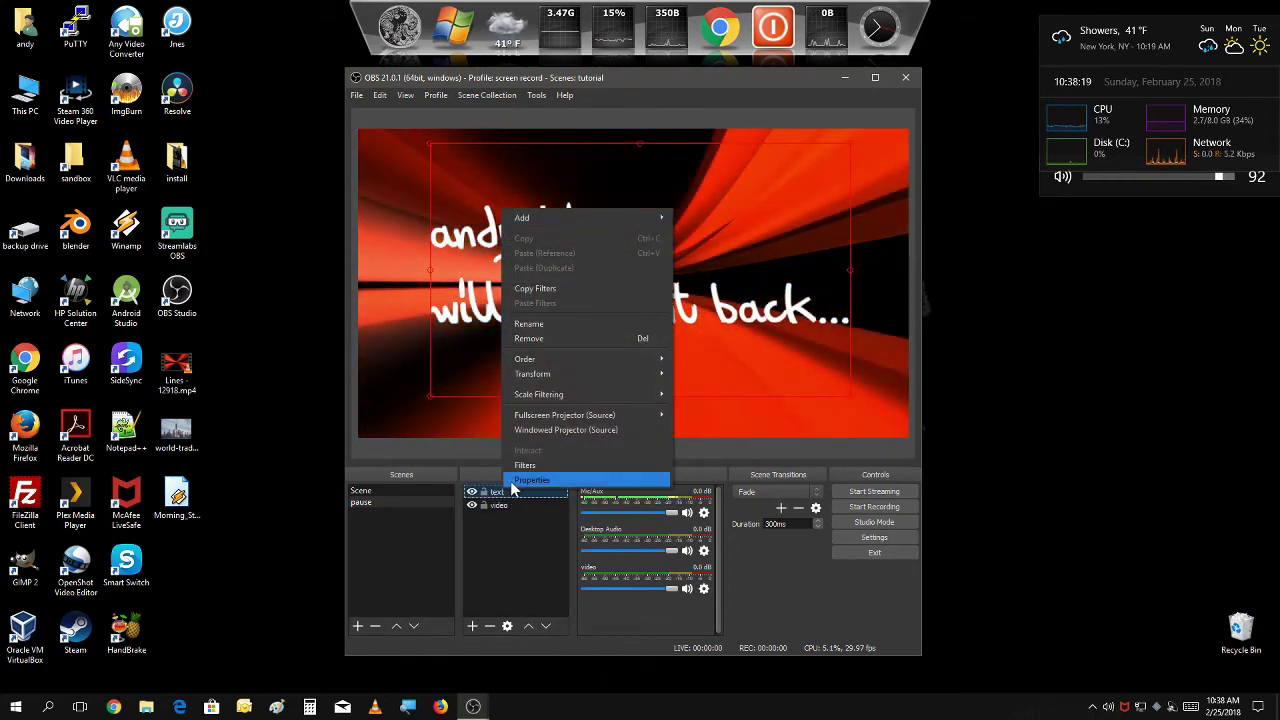
click(511, 481)
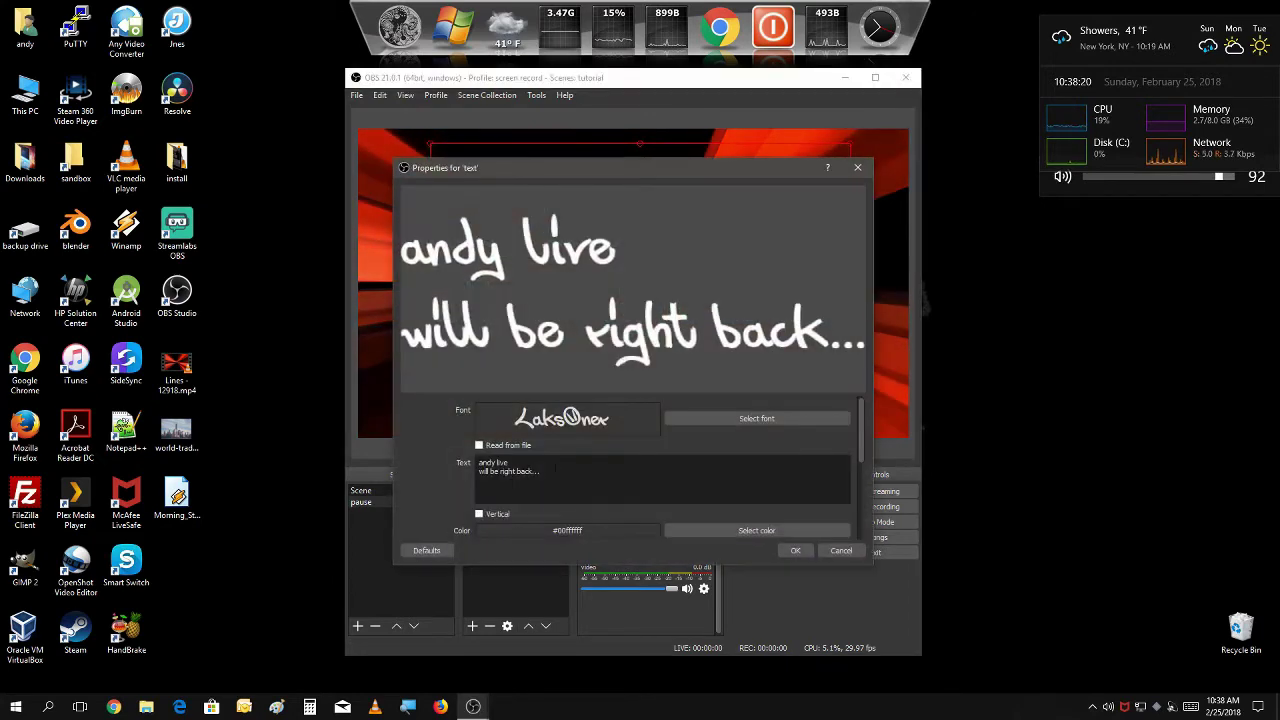
click(712, 532)
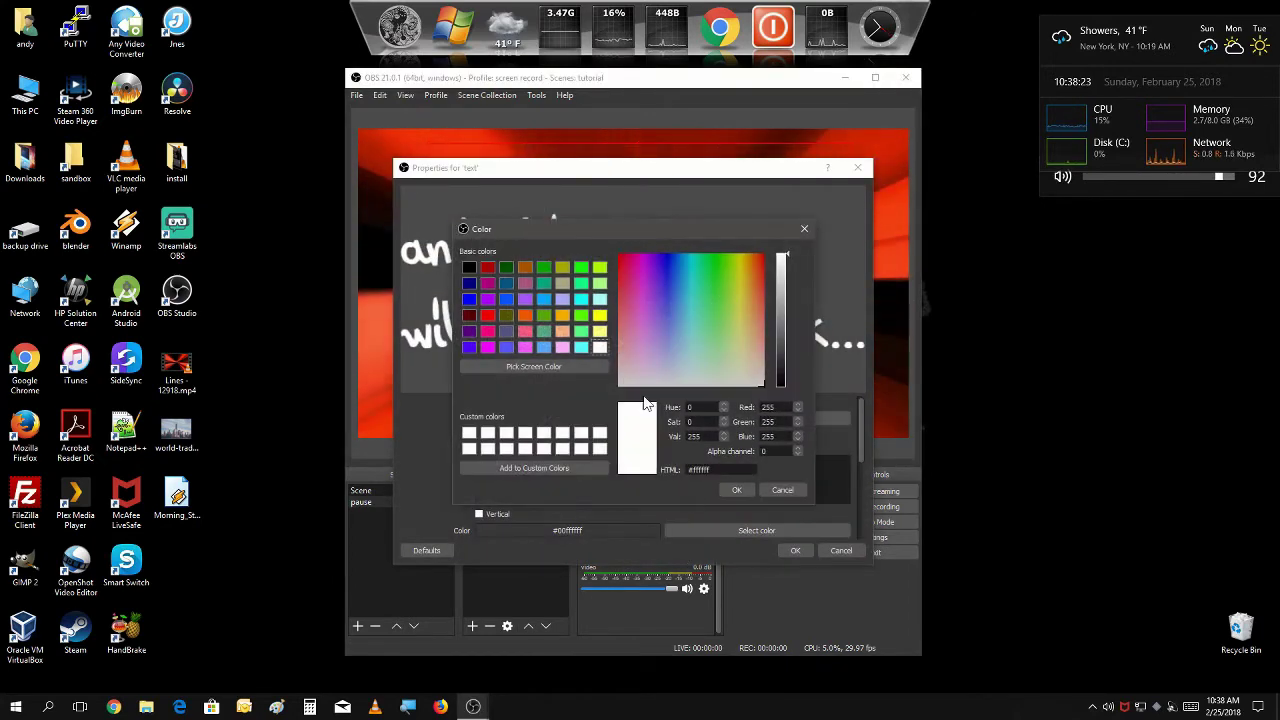
click(600, 316)
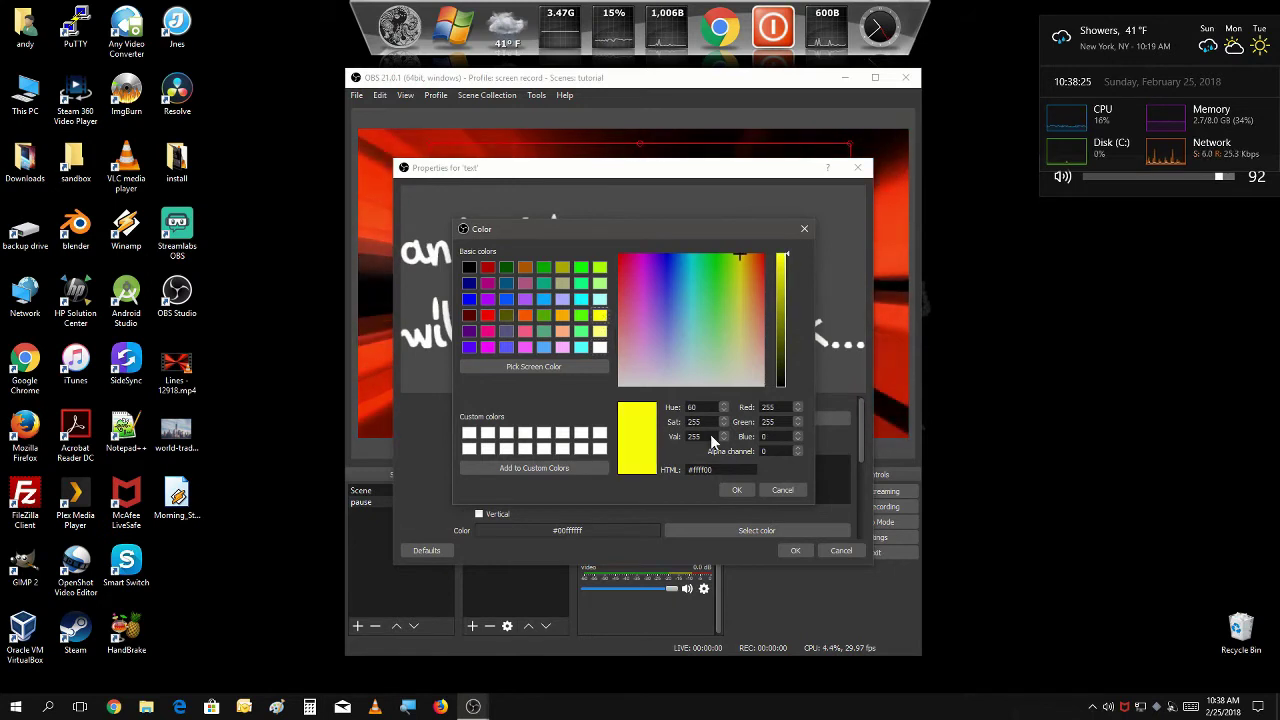
click(737, 490)
Set the text's horizontal alignment to Center and accept the properties.
scroll(735, 475, down, 1)
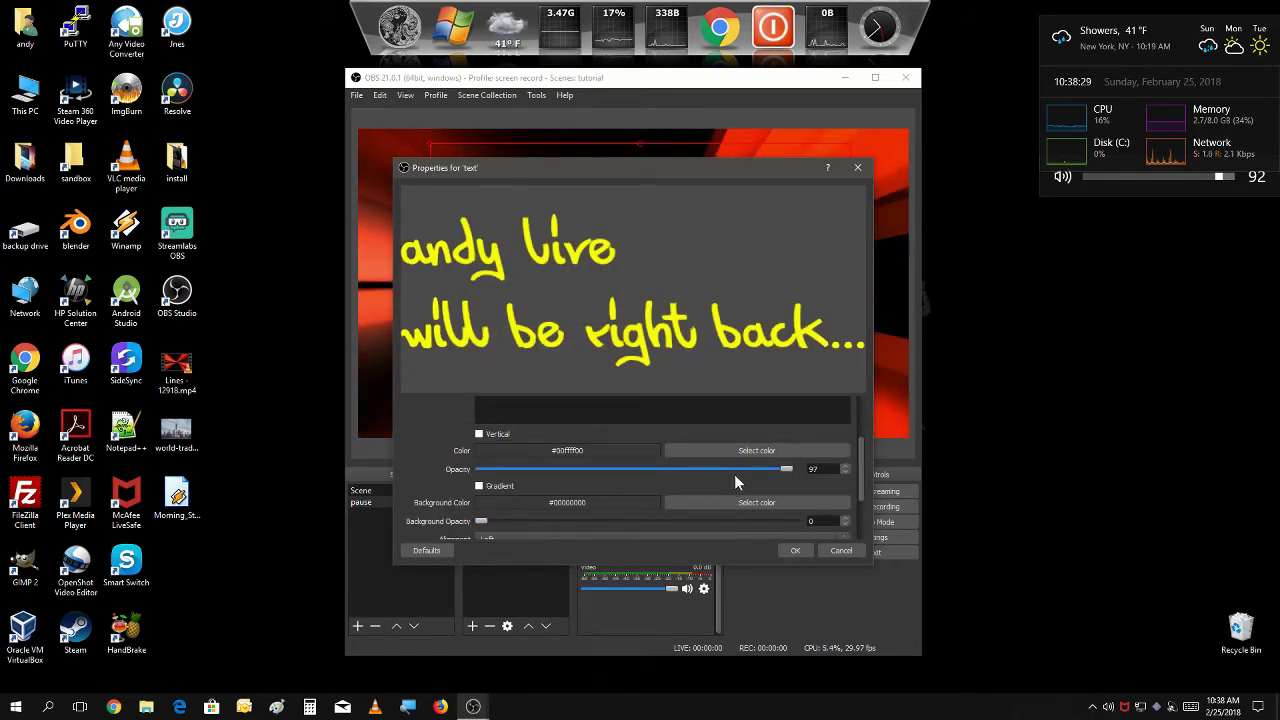
scroll(735, 477, down, 2)
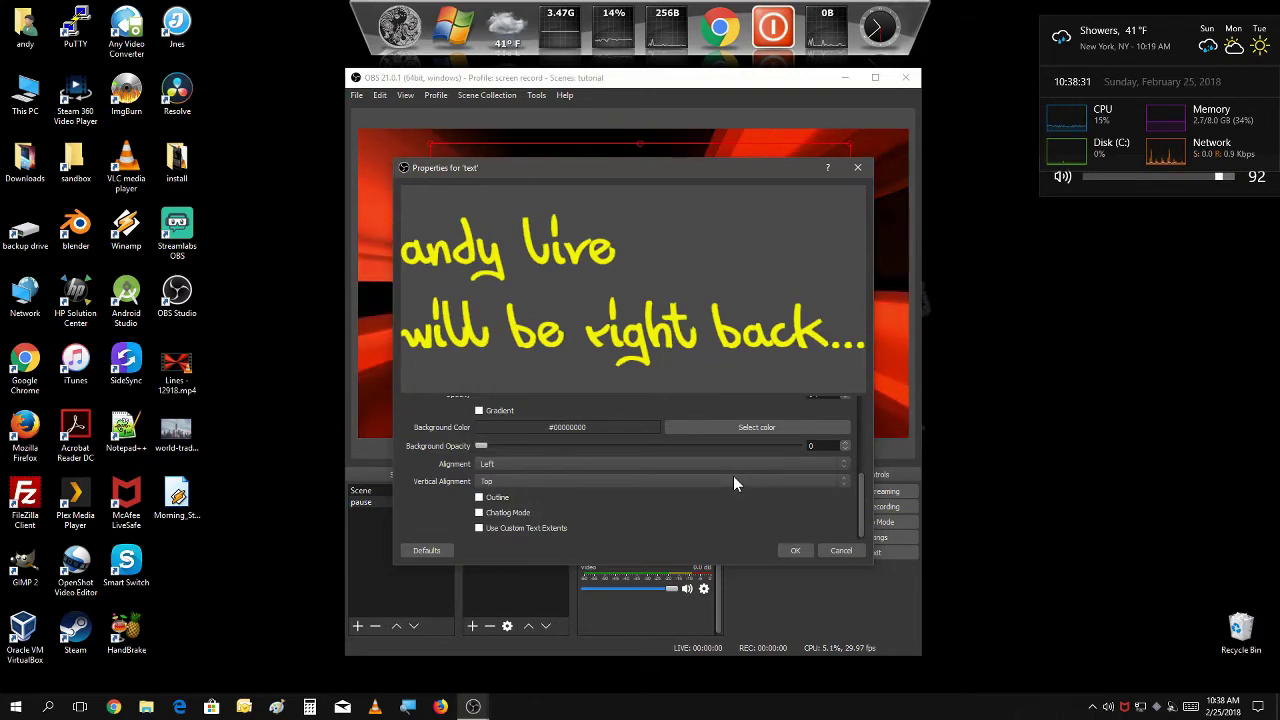
click(732, 465)
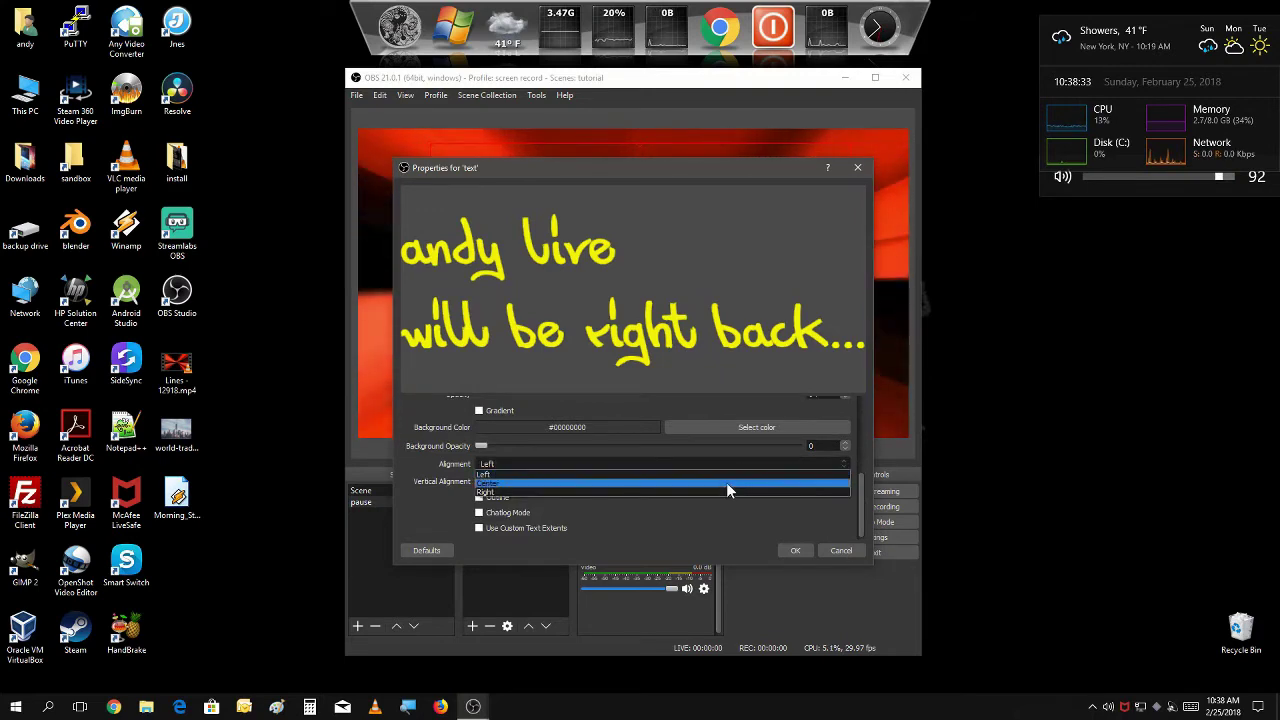
click(726, 482)
click(794, 549)
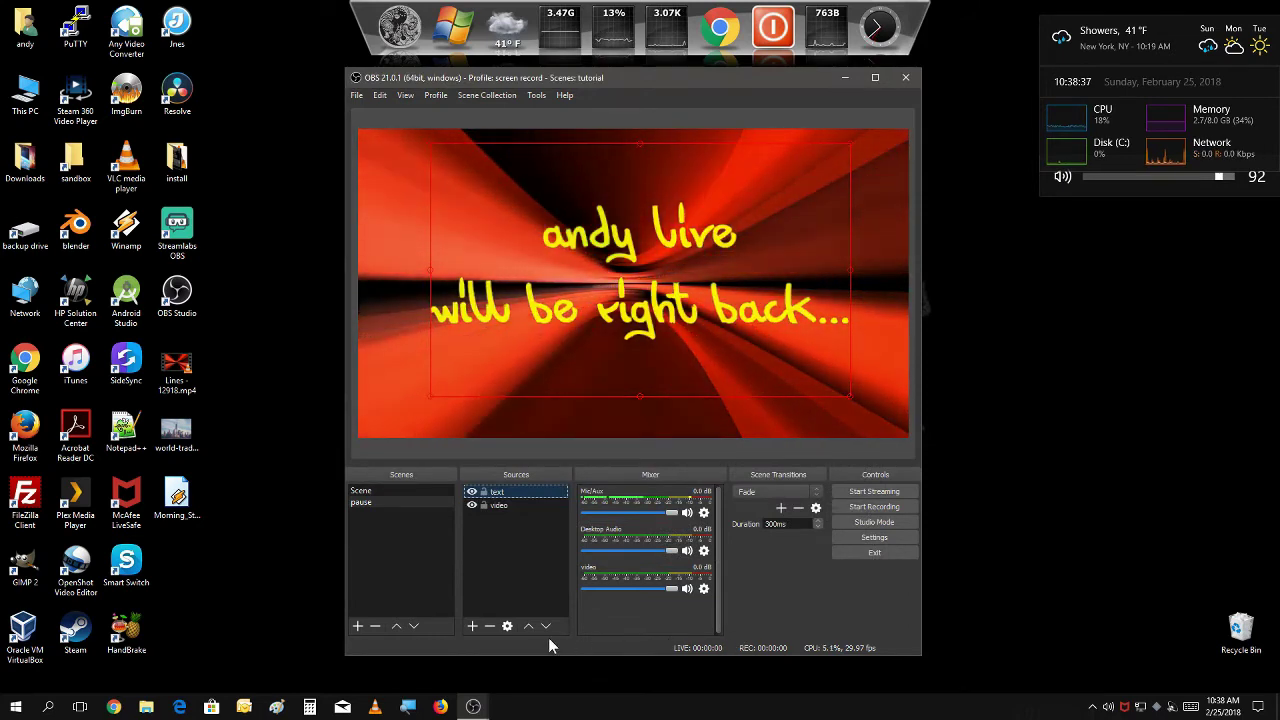
Add a new Media Source named "music" to the pause scene.
click(473, 626)
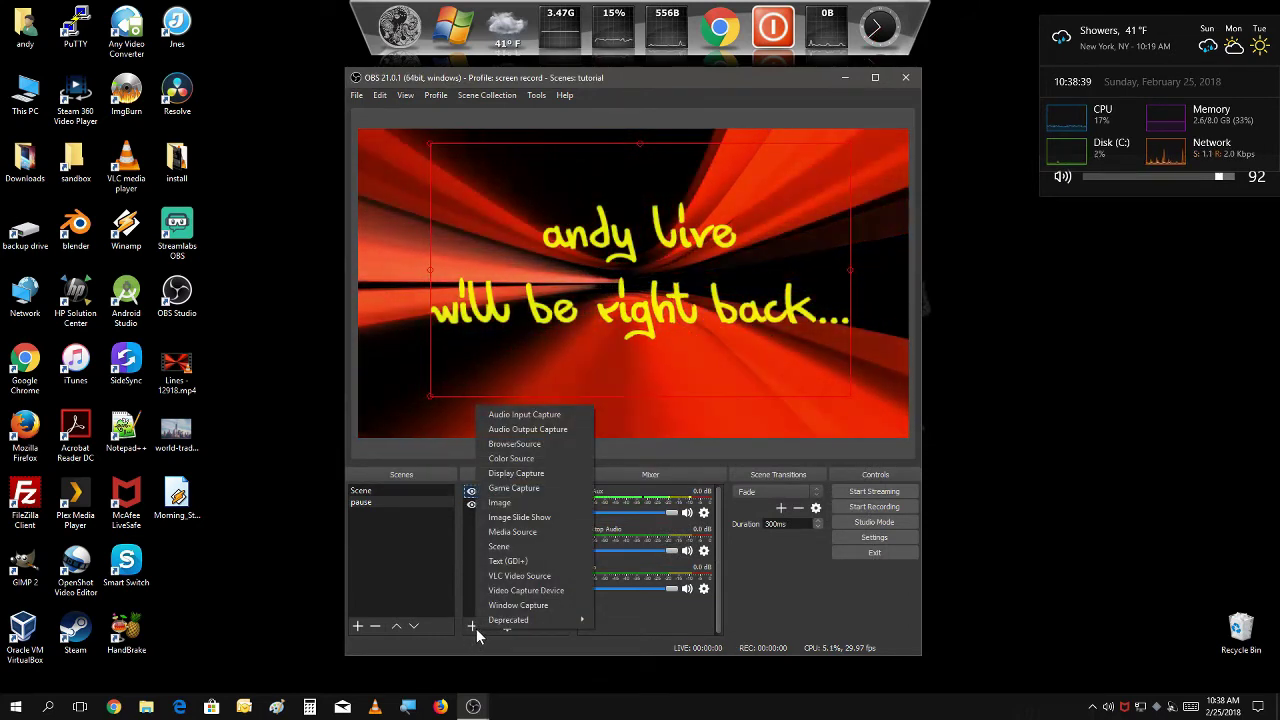
click(543, 532)
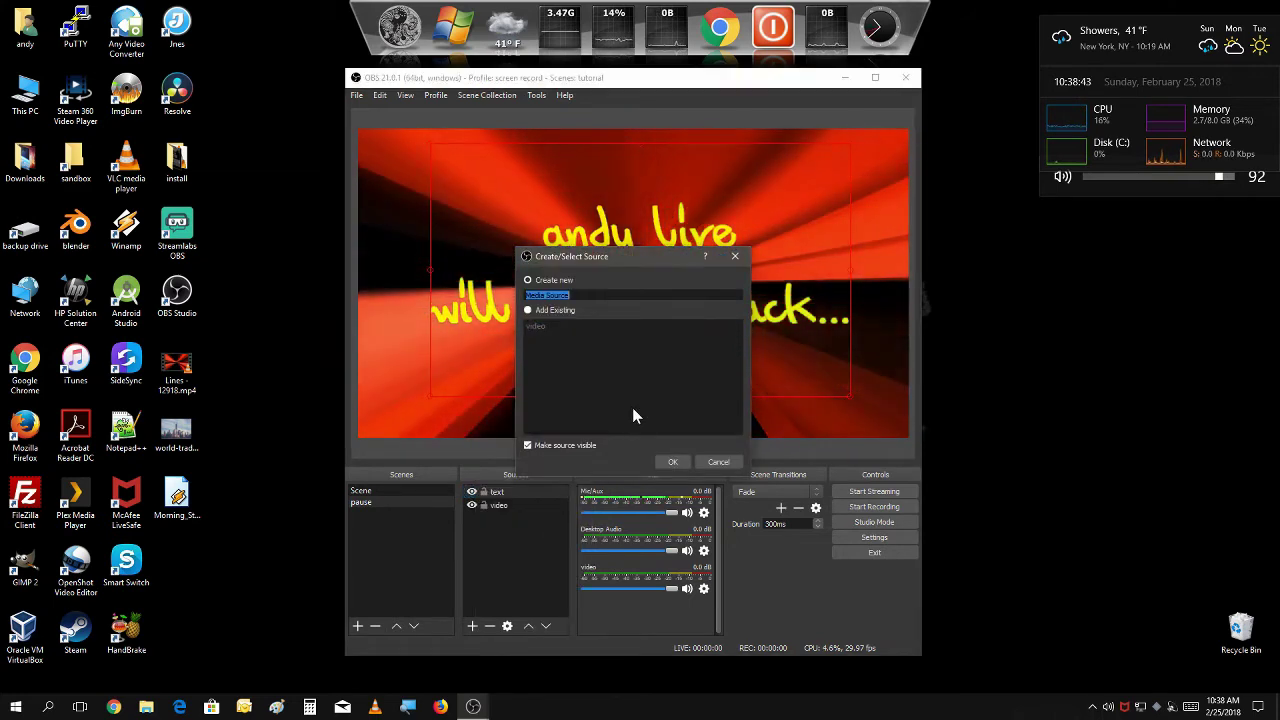
text(m)
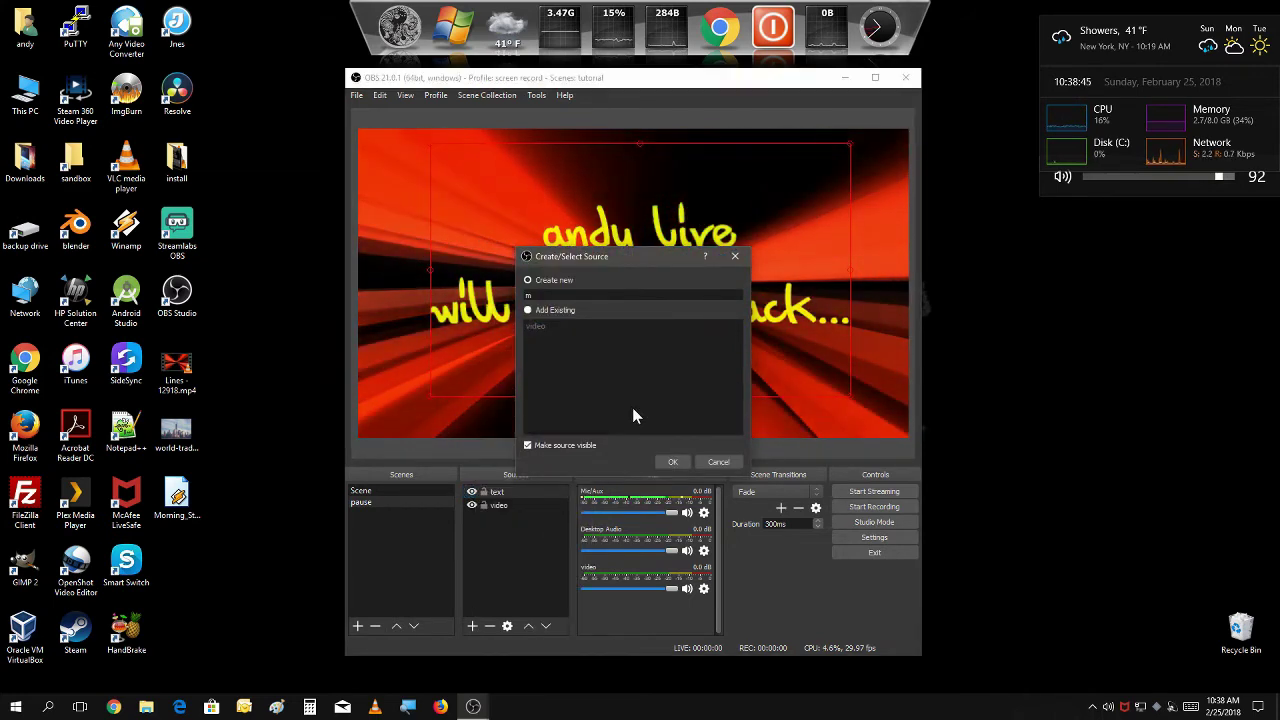
text(usic)
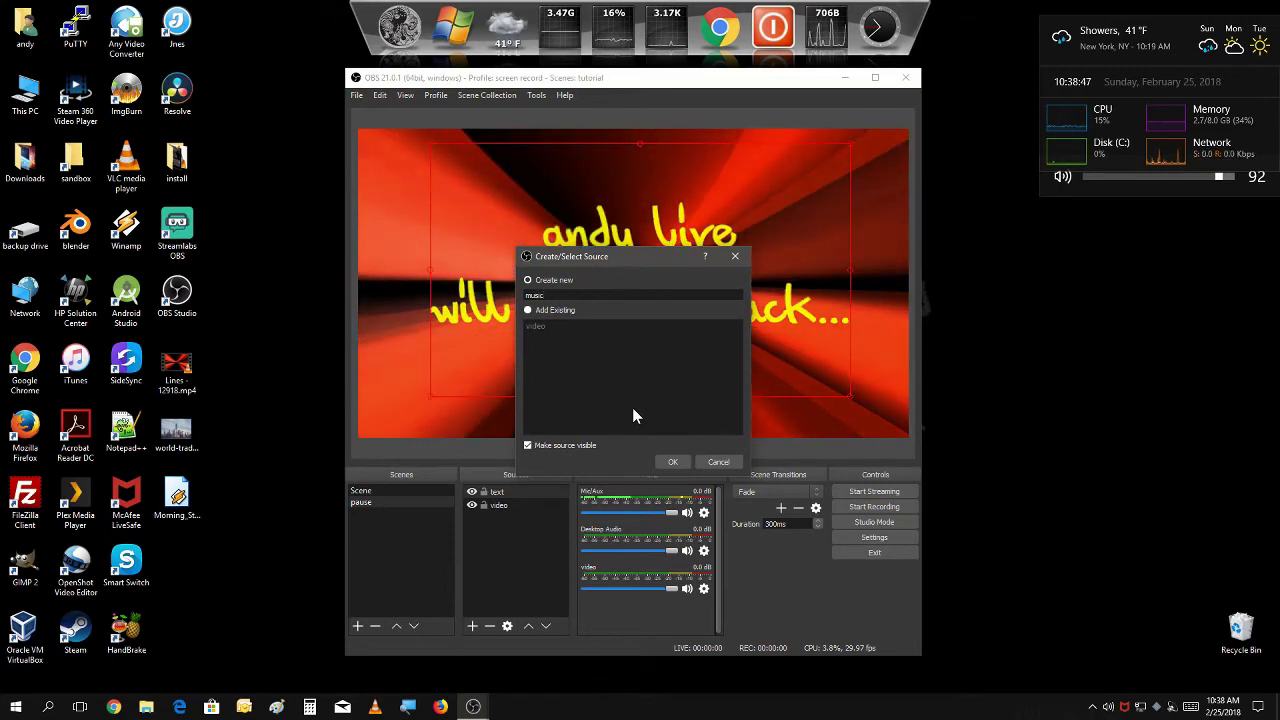
click(667, 462)
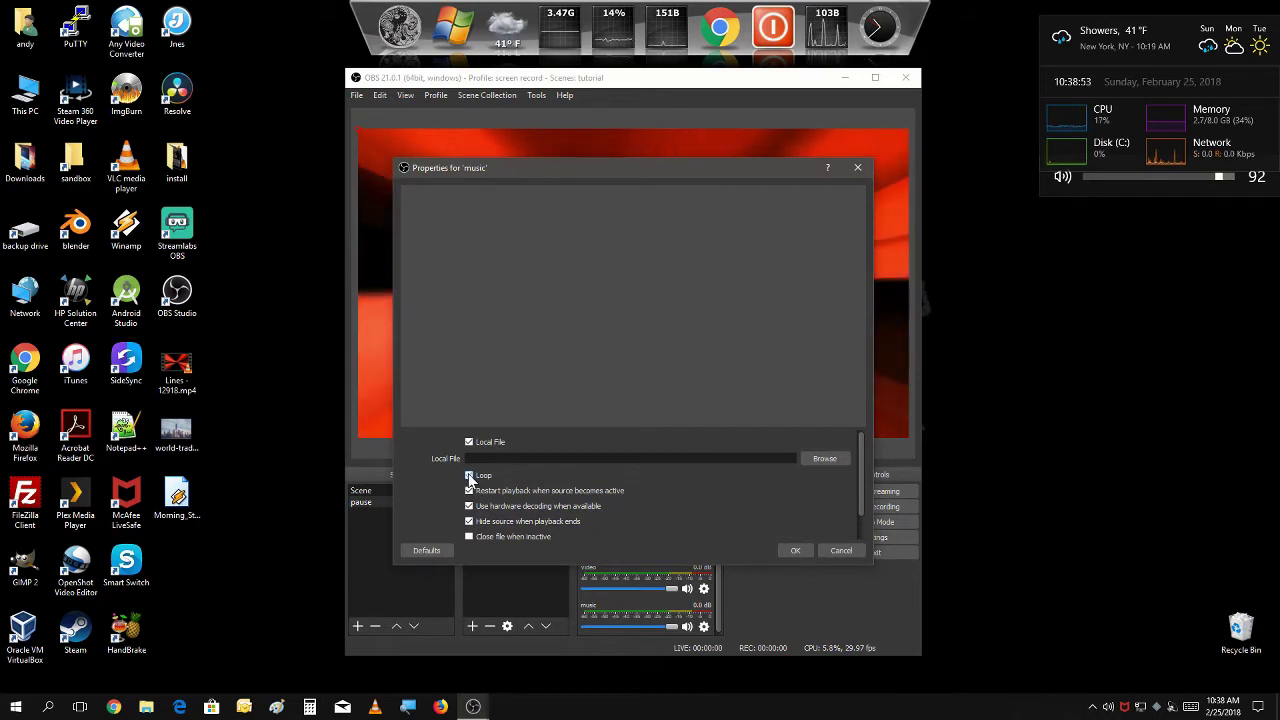
Load Morning_Stroll.mp3 from the Desktop as the music source's looping file and lower its mixer volume to about -12.9 dB.
click(826, 459)
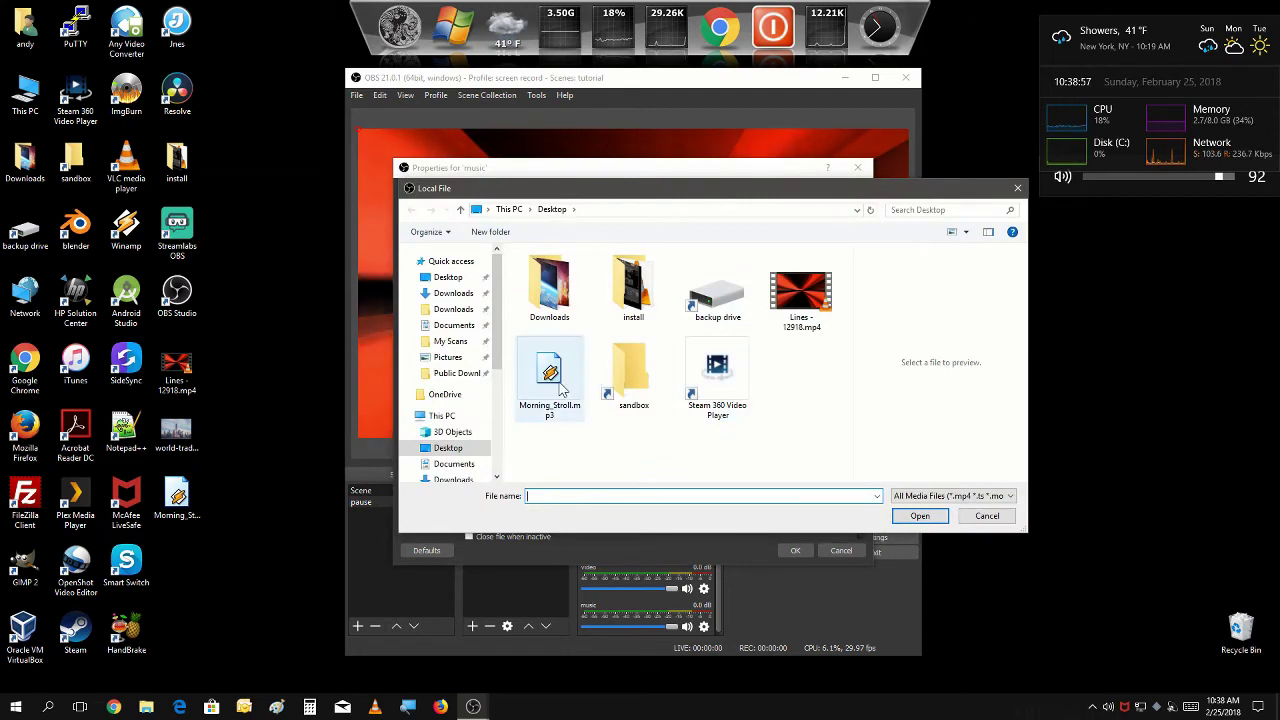
click(560, 390)
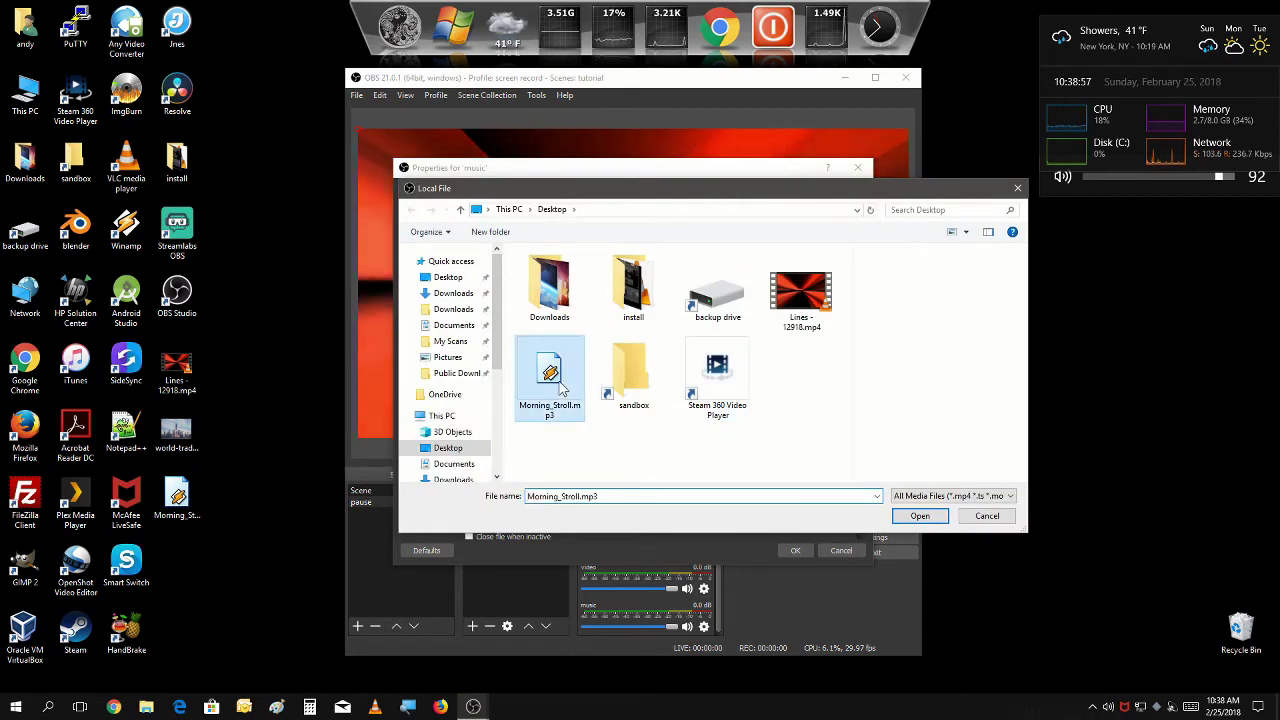
click(919, 516)
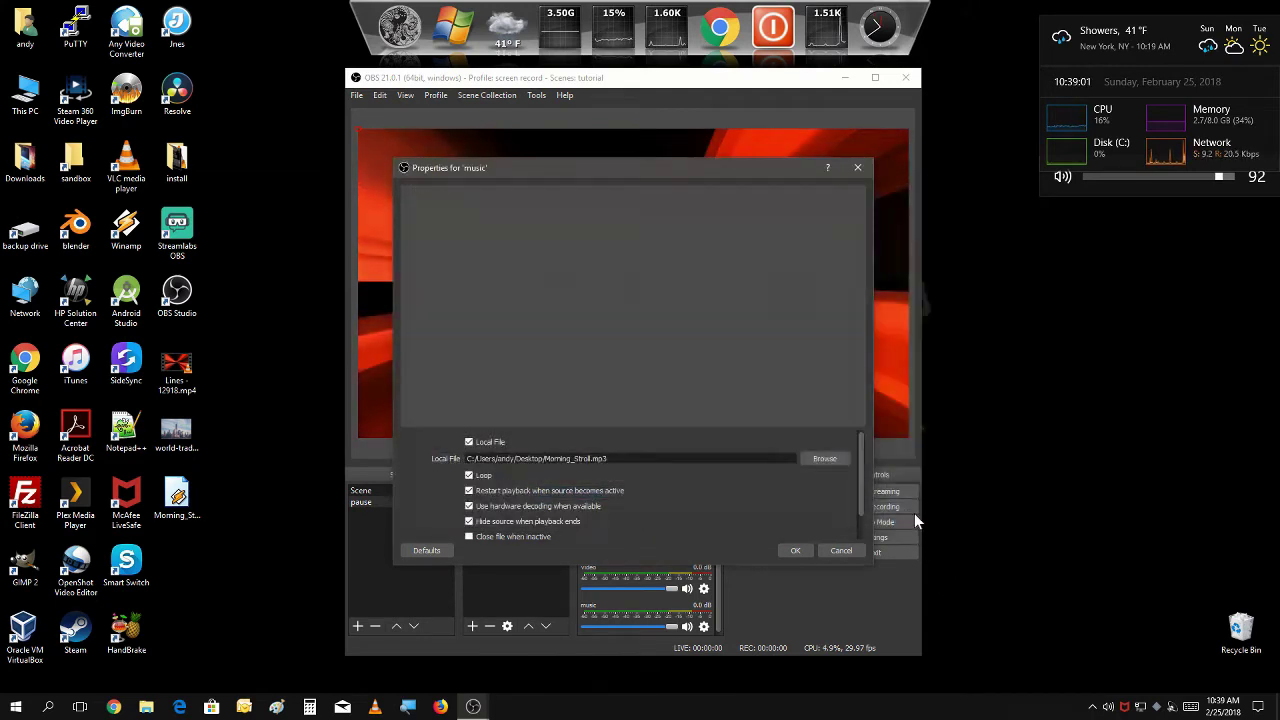
click(796, 552)
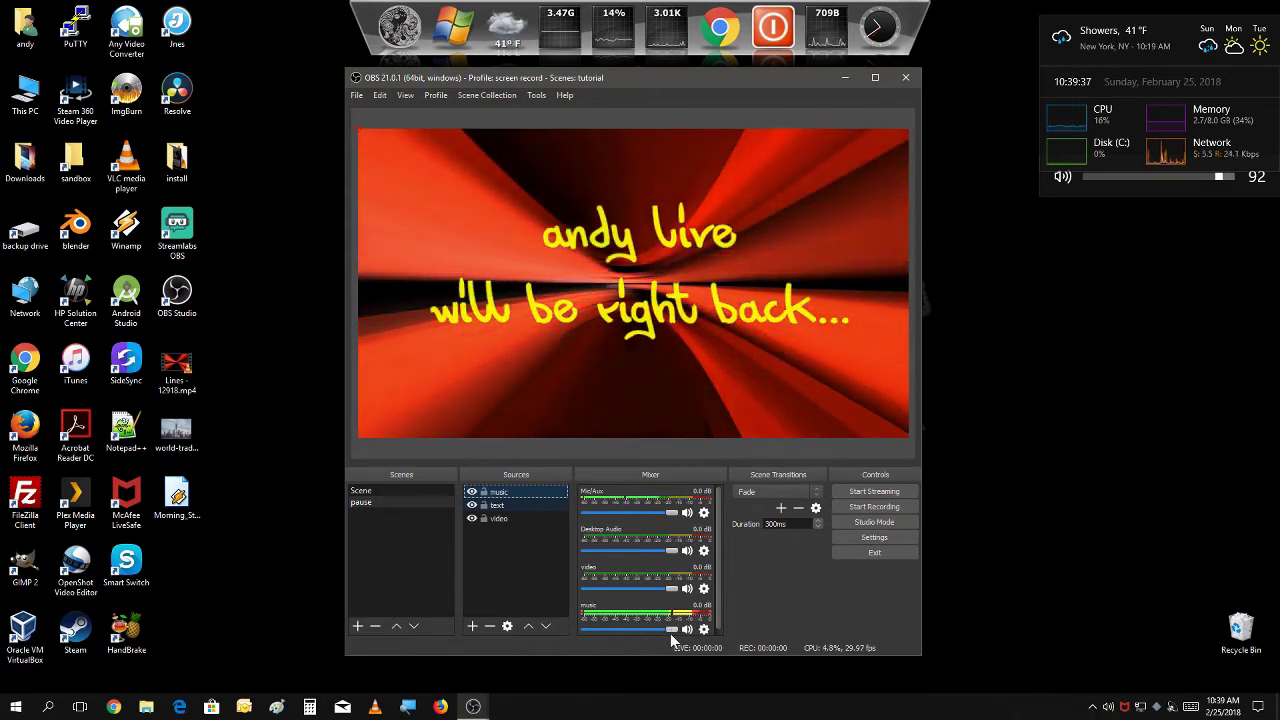
drag(670, 630, 641, 643)
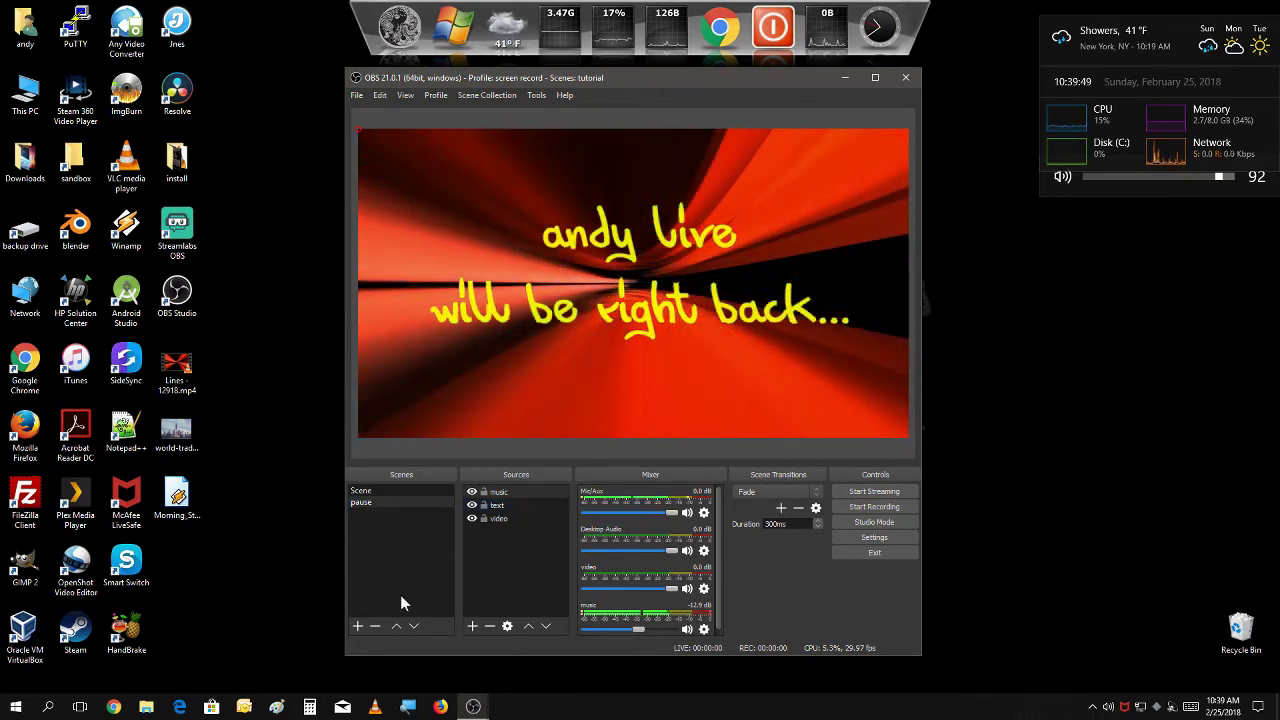
Switch between the webcam scene and the pause scene to preview the change, ending on the webcam scene.
click(378, 492)
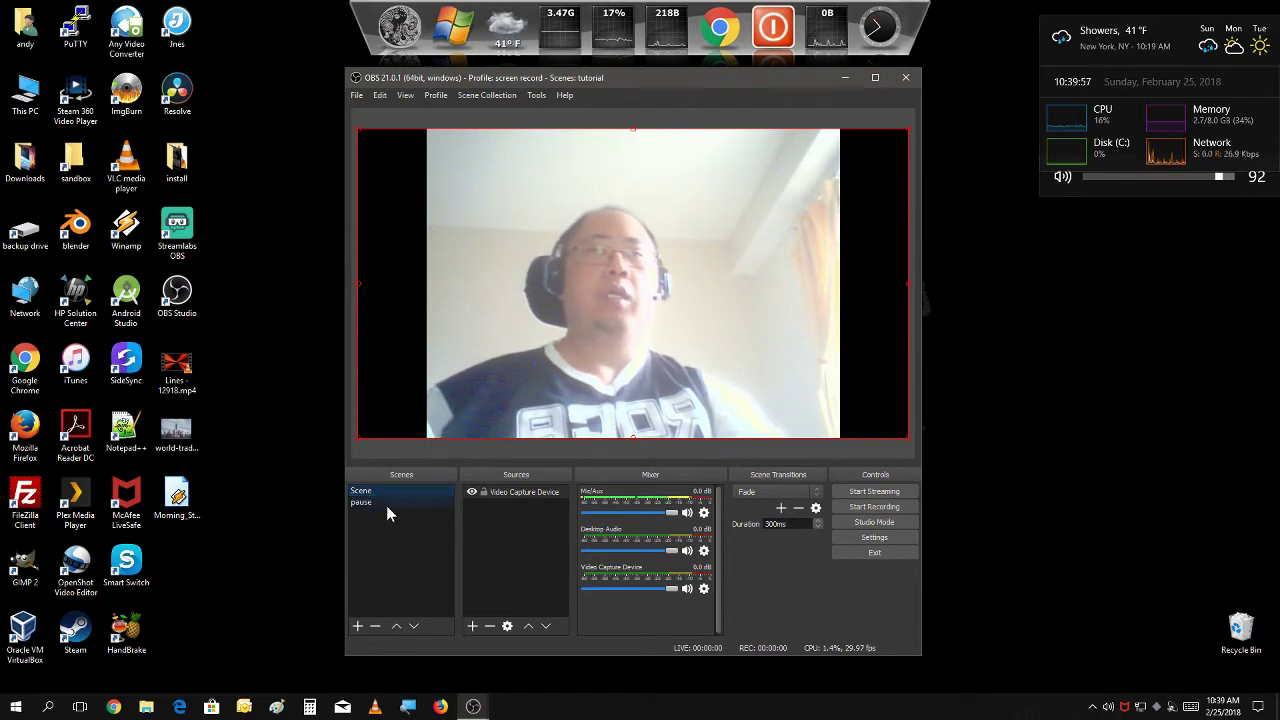
click(389, 502)
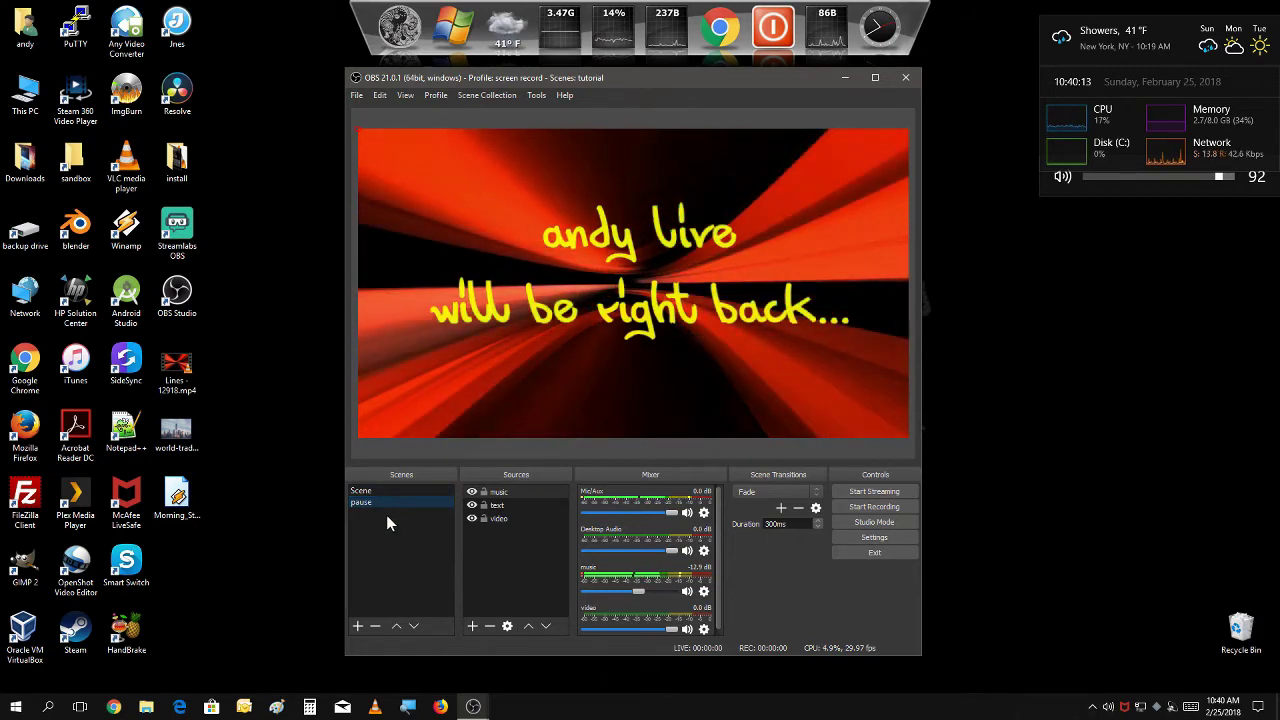
click(400, 491)
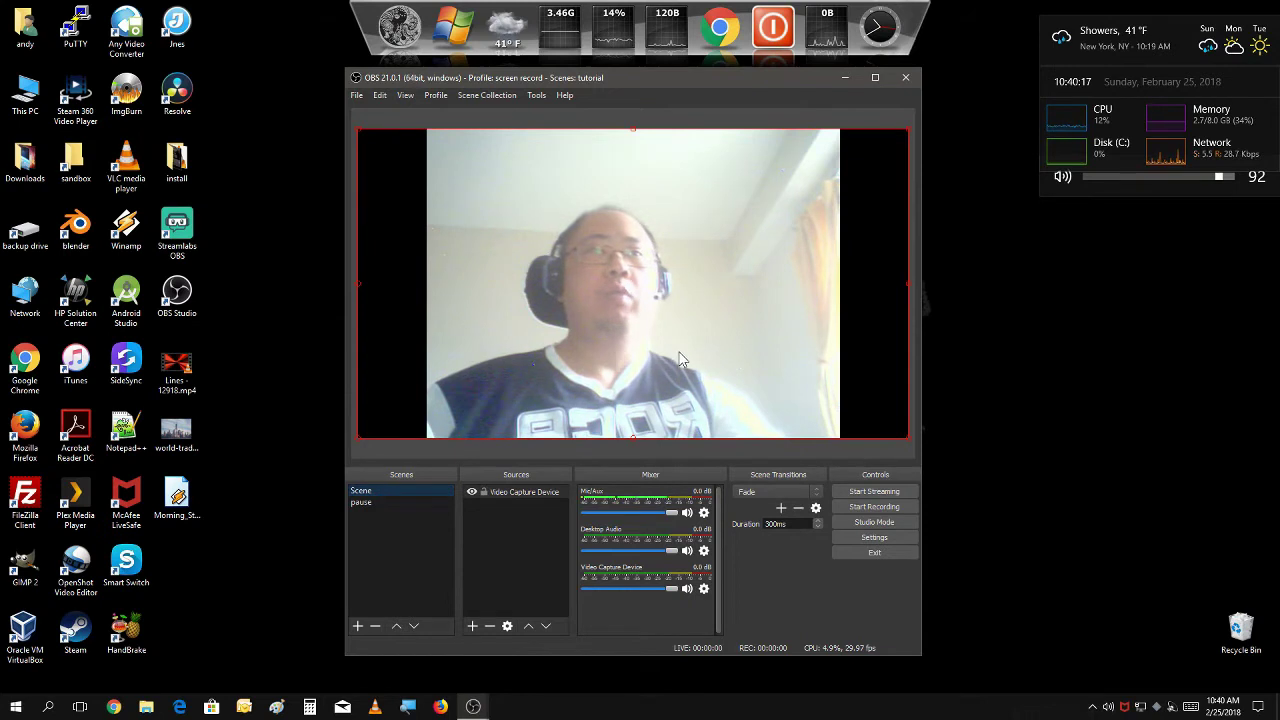
Keep the Fade transition, set its duration to 1000 ms, and test it by switching to the pause scene and back.
click(799, 492)
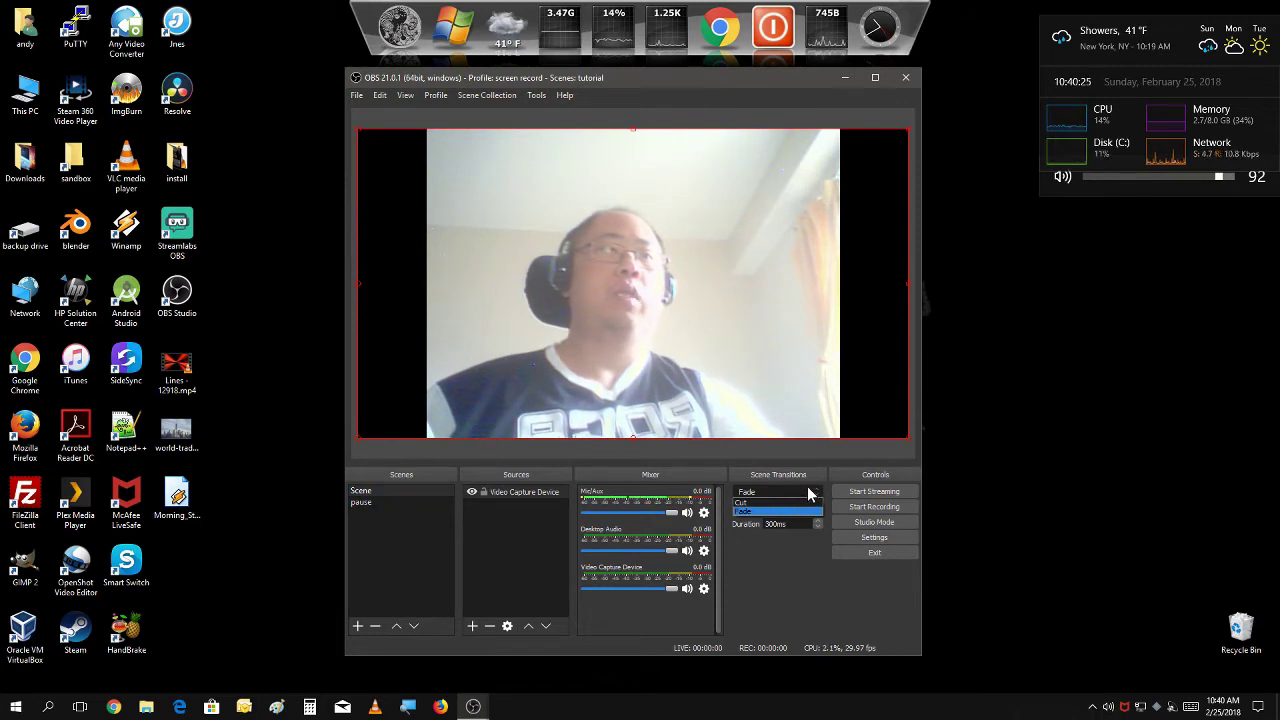
click(815, 492)
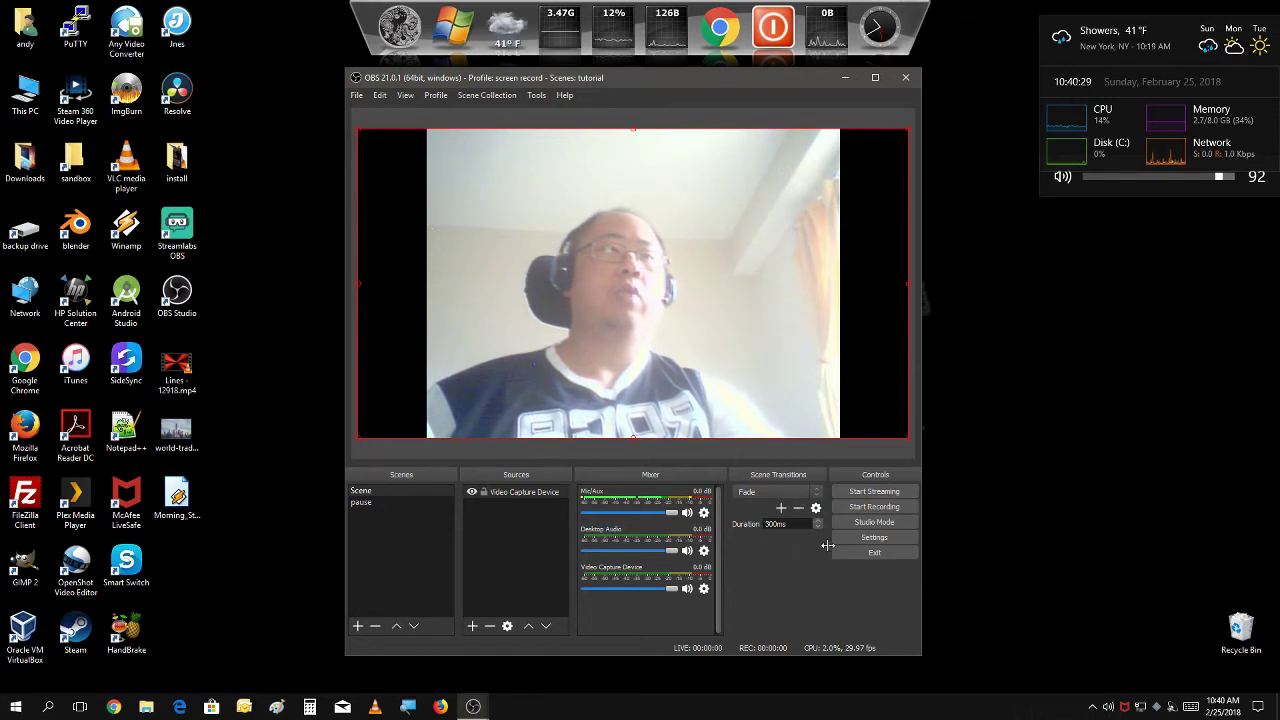
click(802, 528)
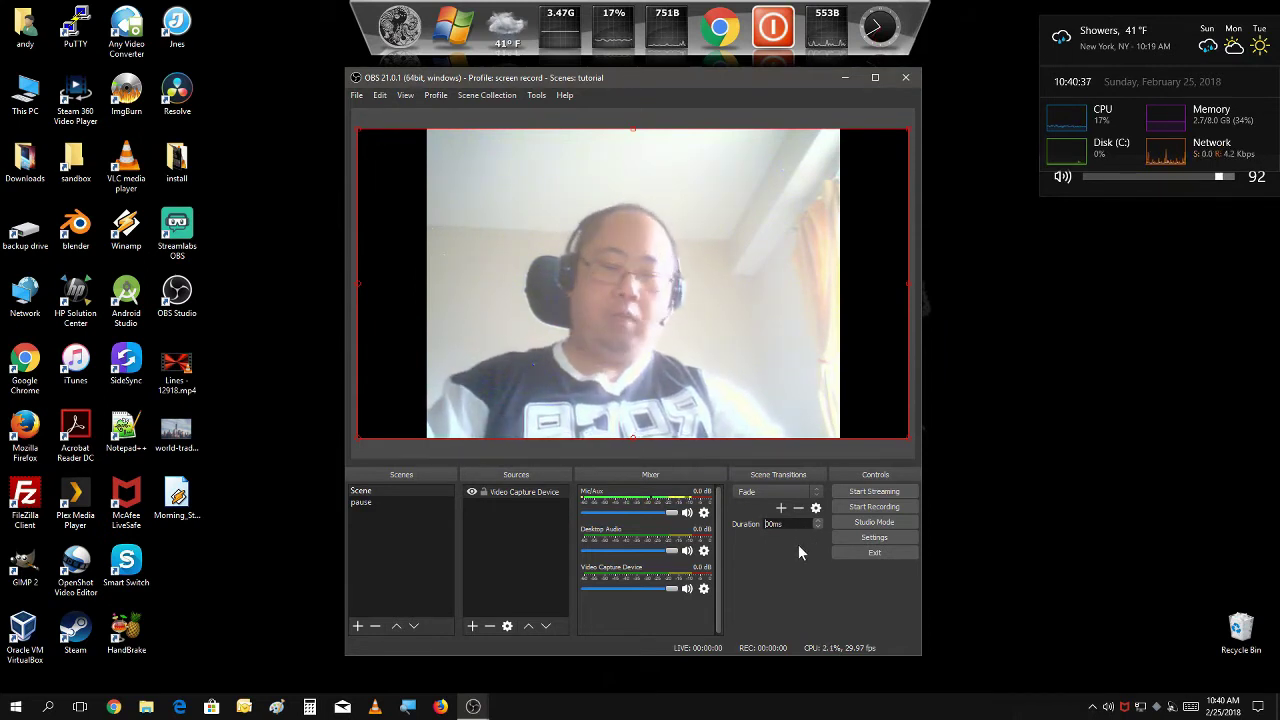
key(Delete)
text(1)
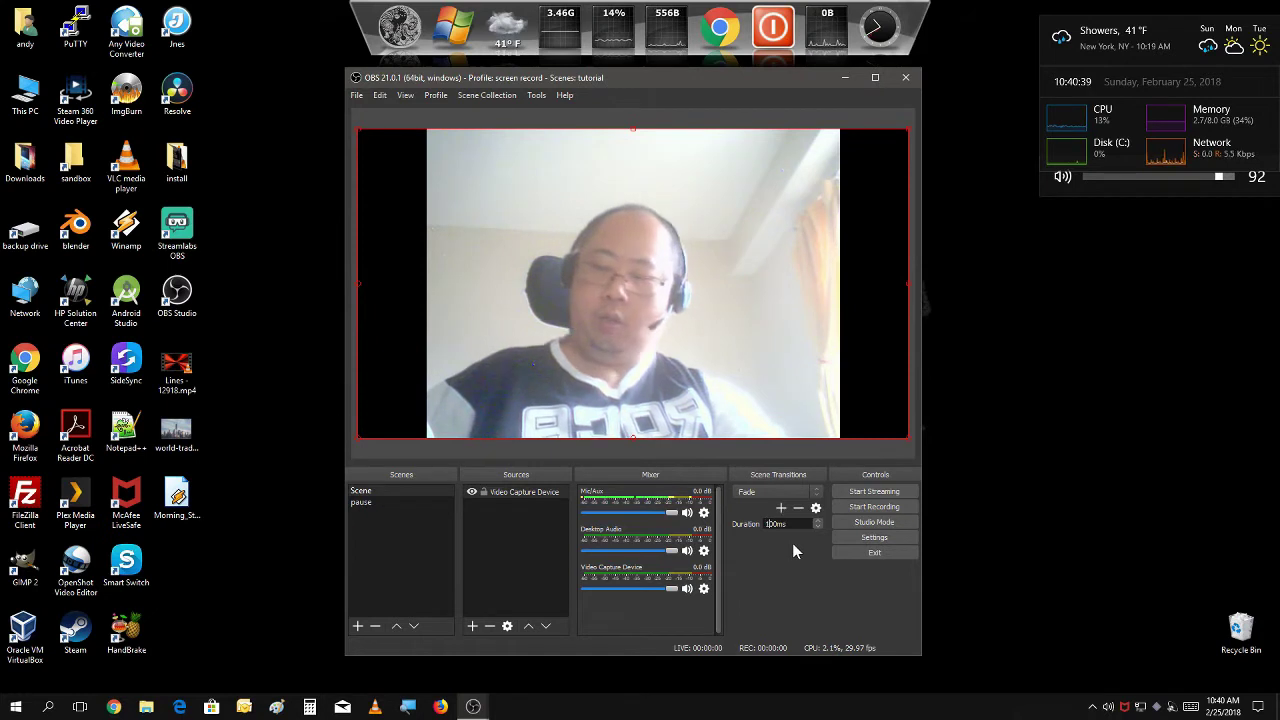
text(0)
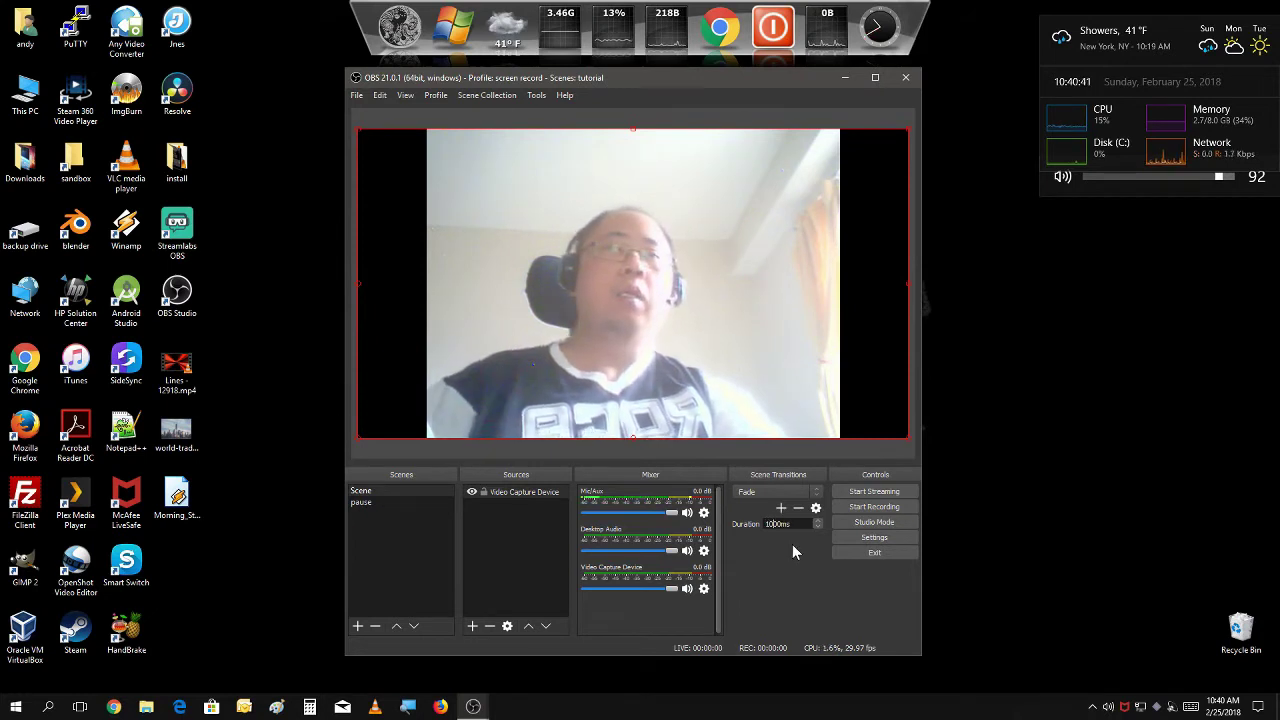
click(409, 503)
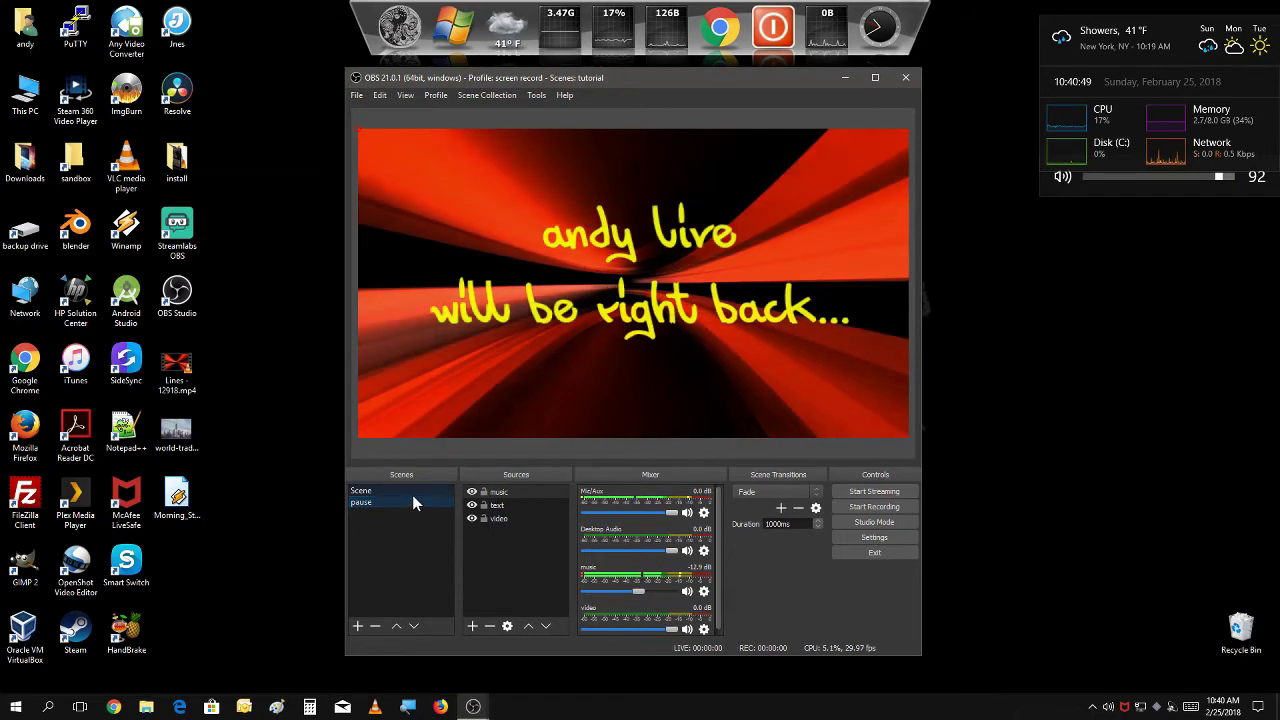
click(413, 493)
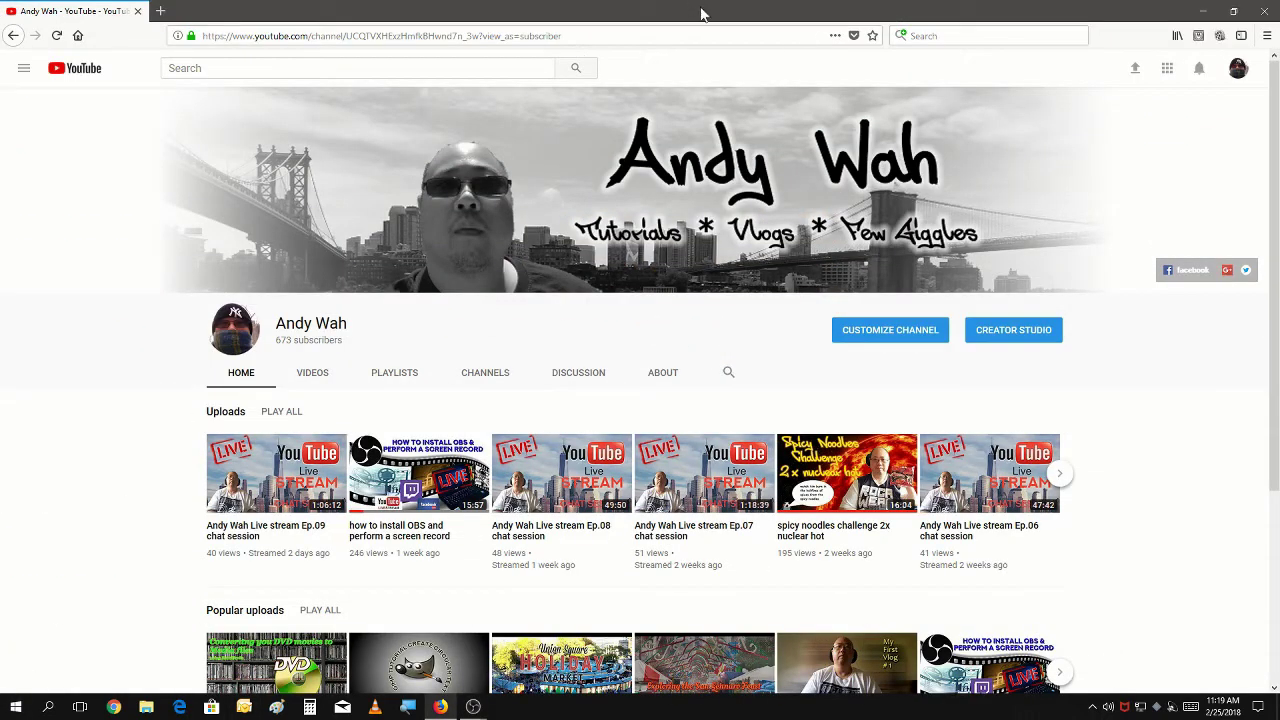
Open the live streaming dashboard from YouTube's Creator Studio and set the stream's privacy to Public.
click(1007, 337)
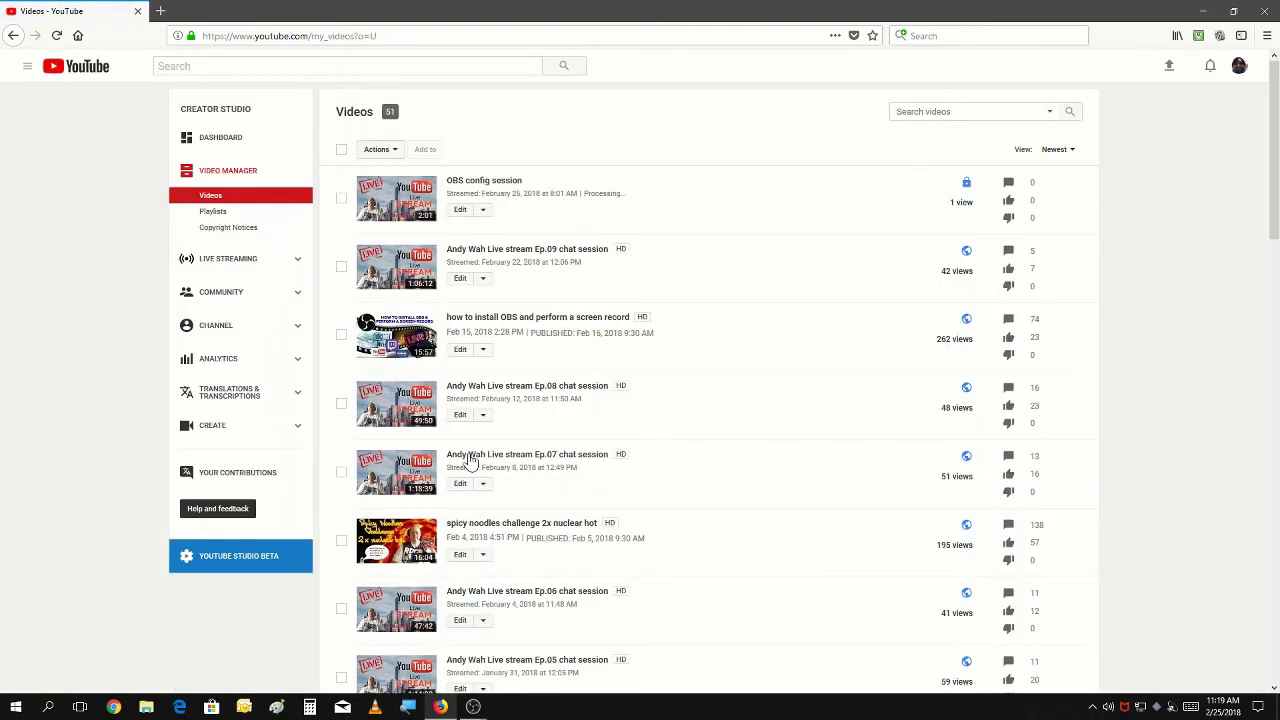
click(212, 270)
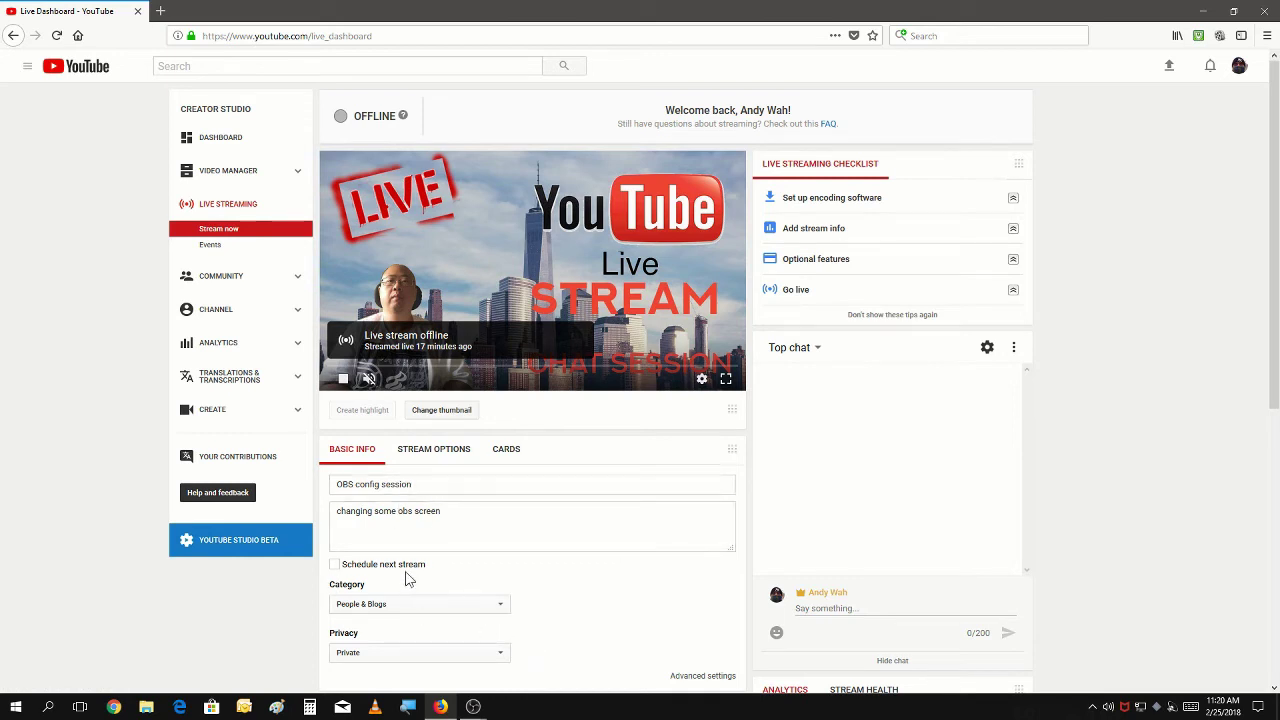
scroll(535, 582, down, 2)
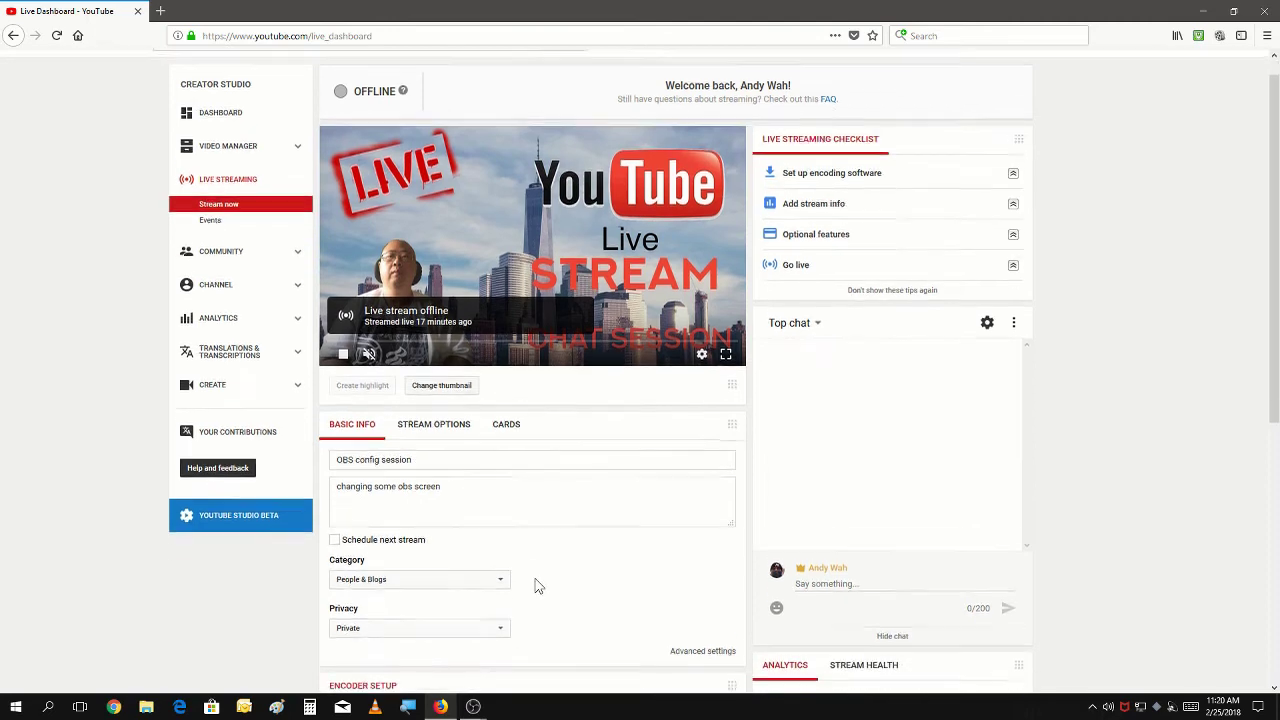
click(492, 579)
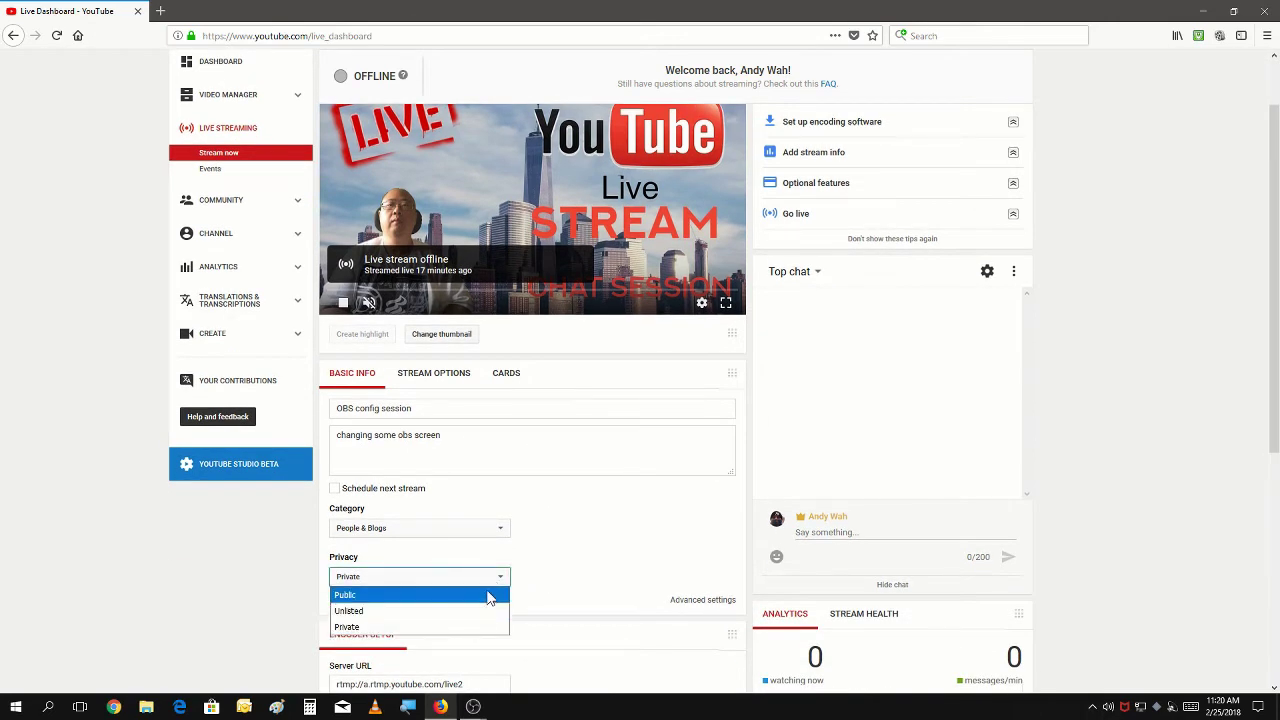
click(490, 597)
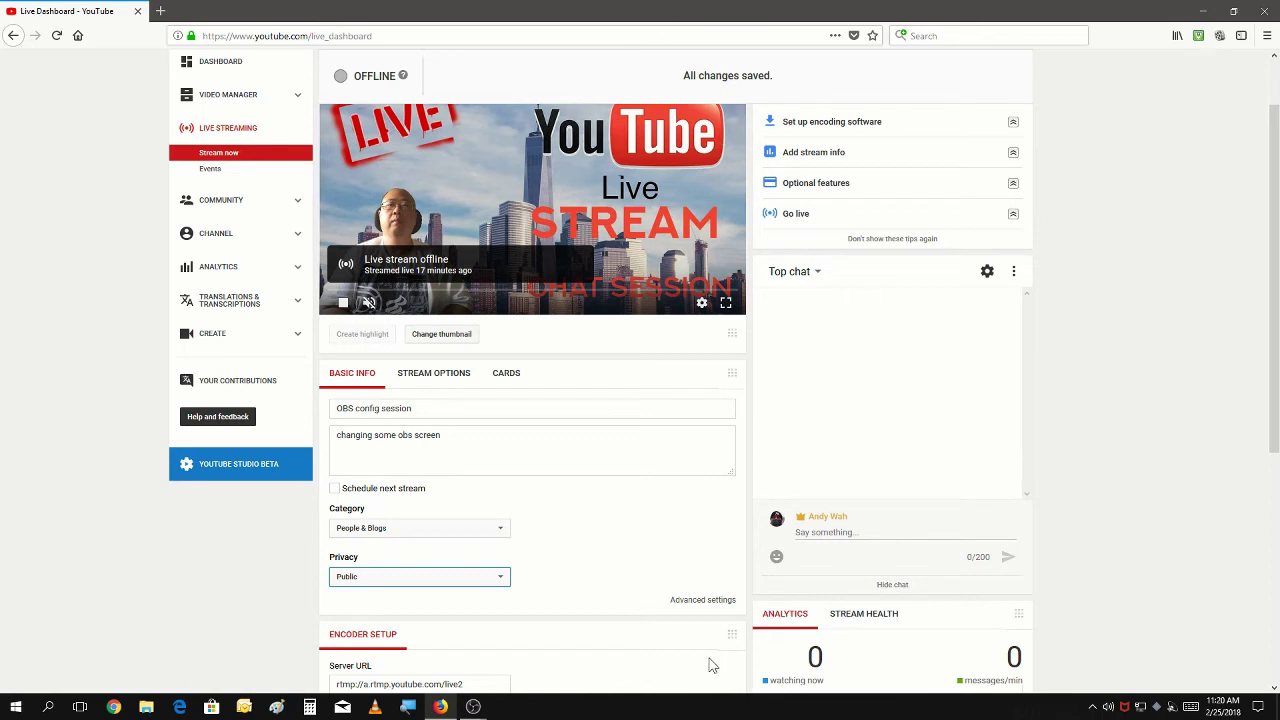
click(422, 580)
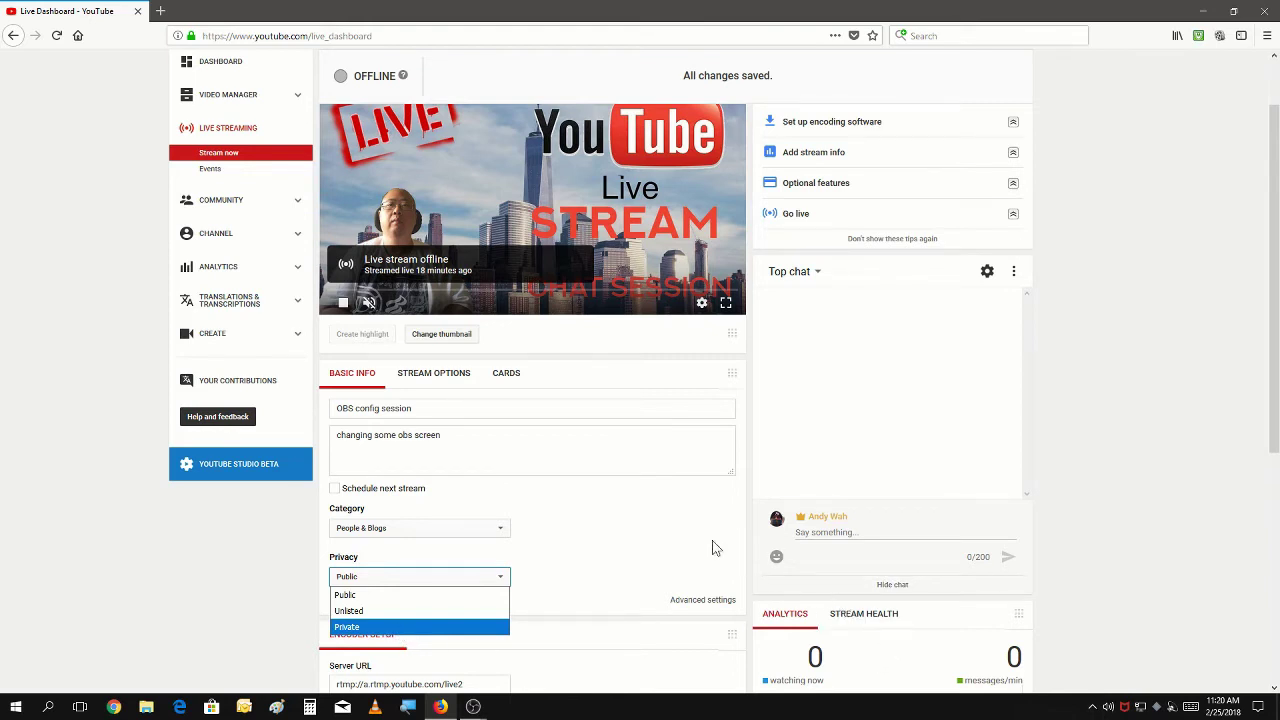
click(667, 525)
Reveal the stream name/key in the encoder setup, copy it, and hide it again.
scroll(570, 590, down, 5)
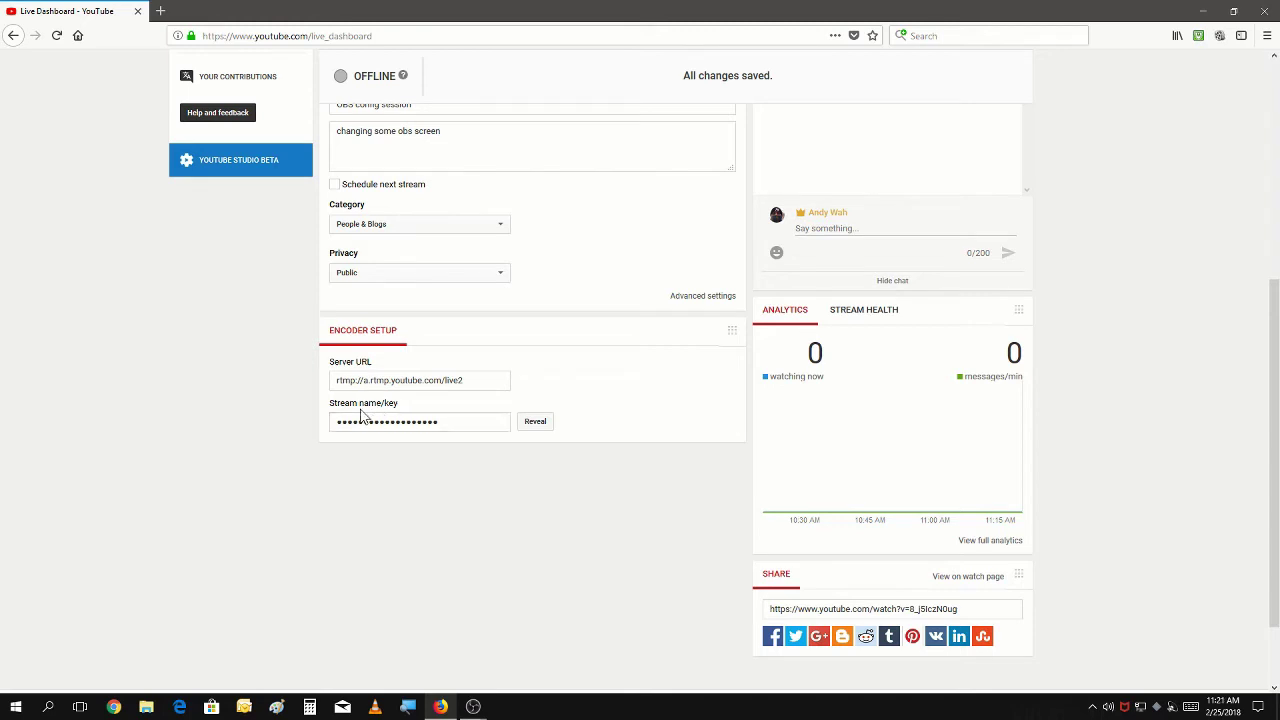
click(531, 428)
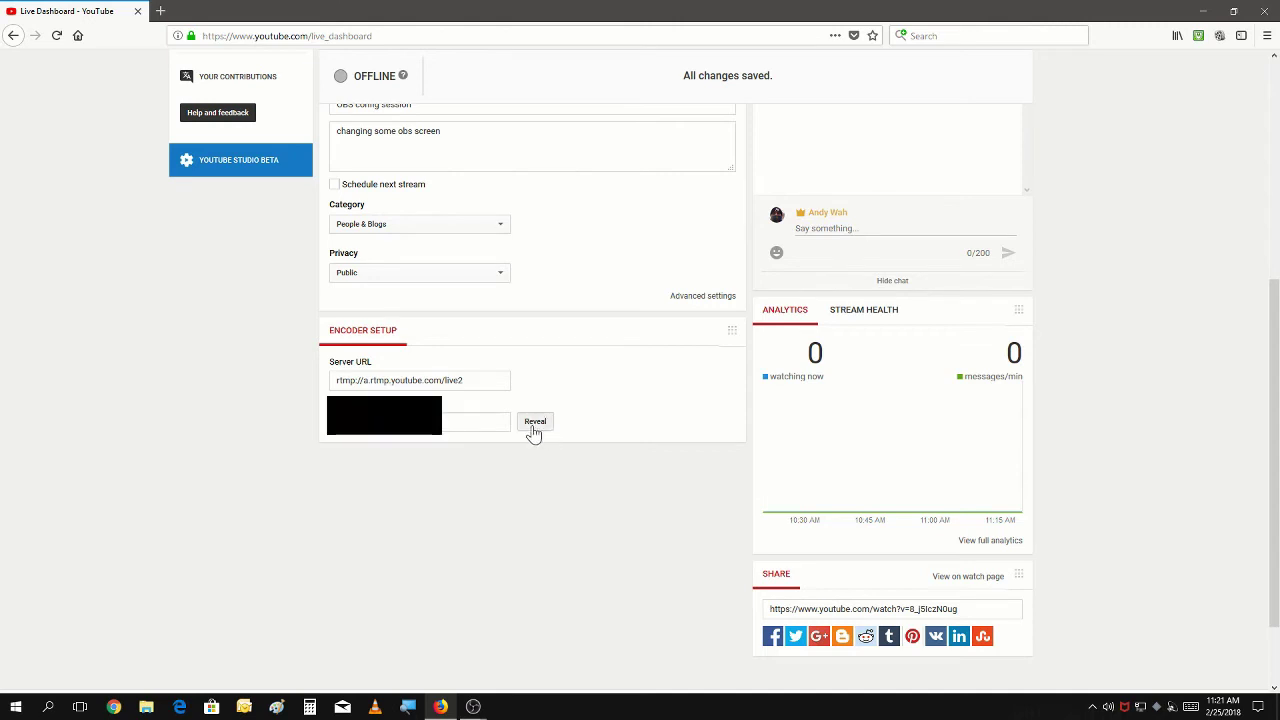
click(446, 424)
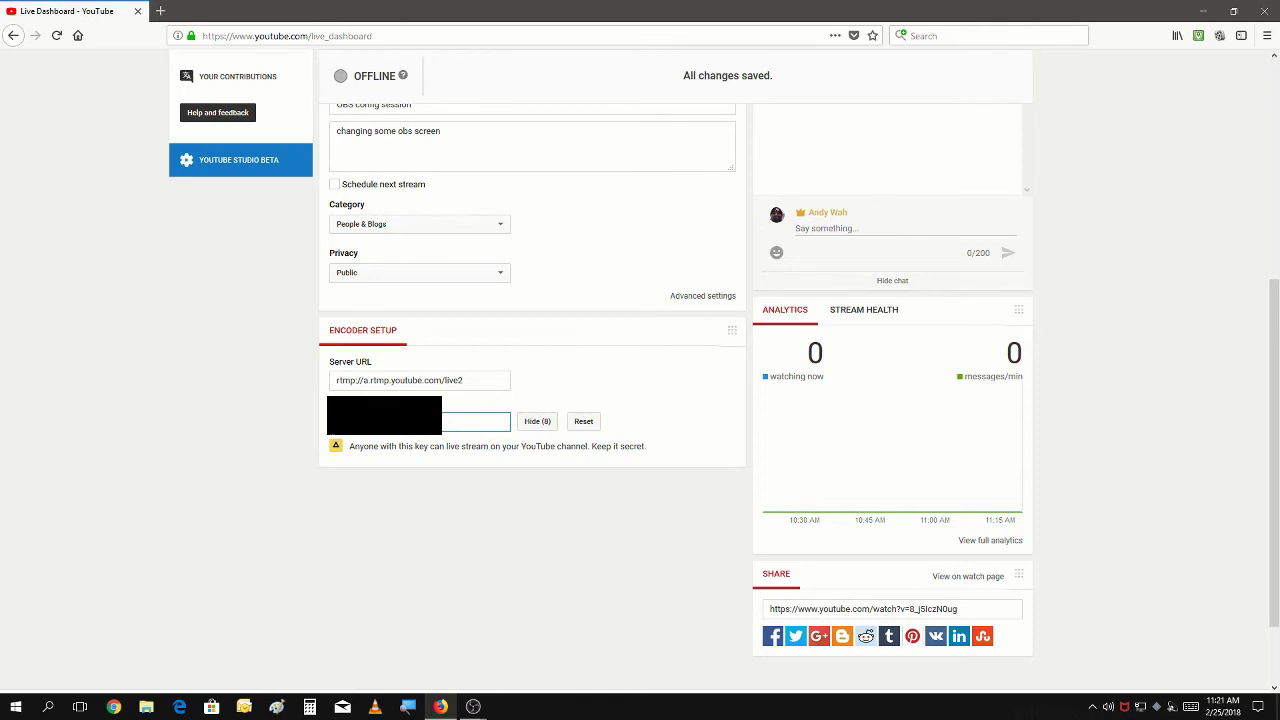
right_click(410, 428)
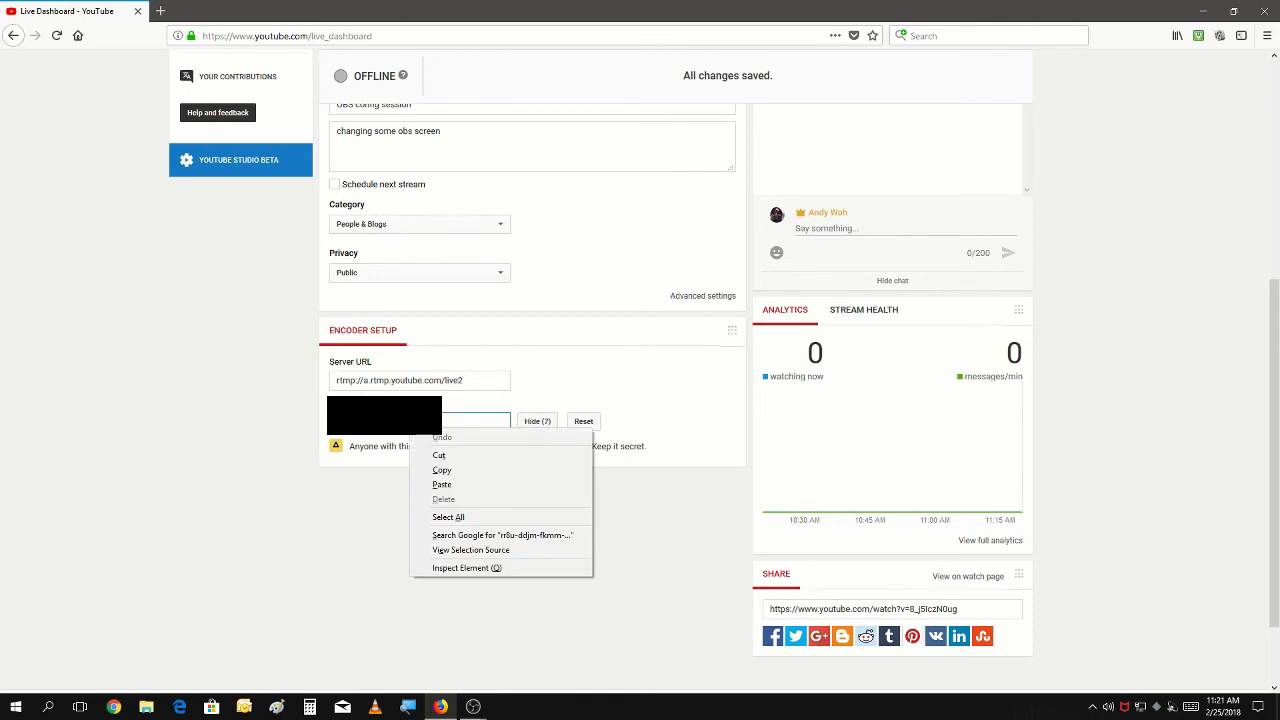
click(432, 470)
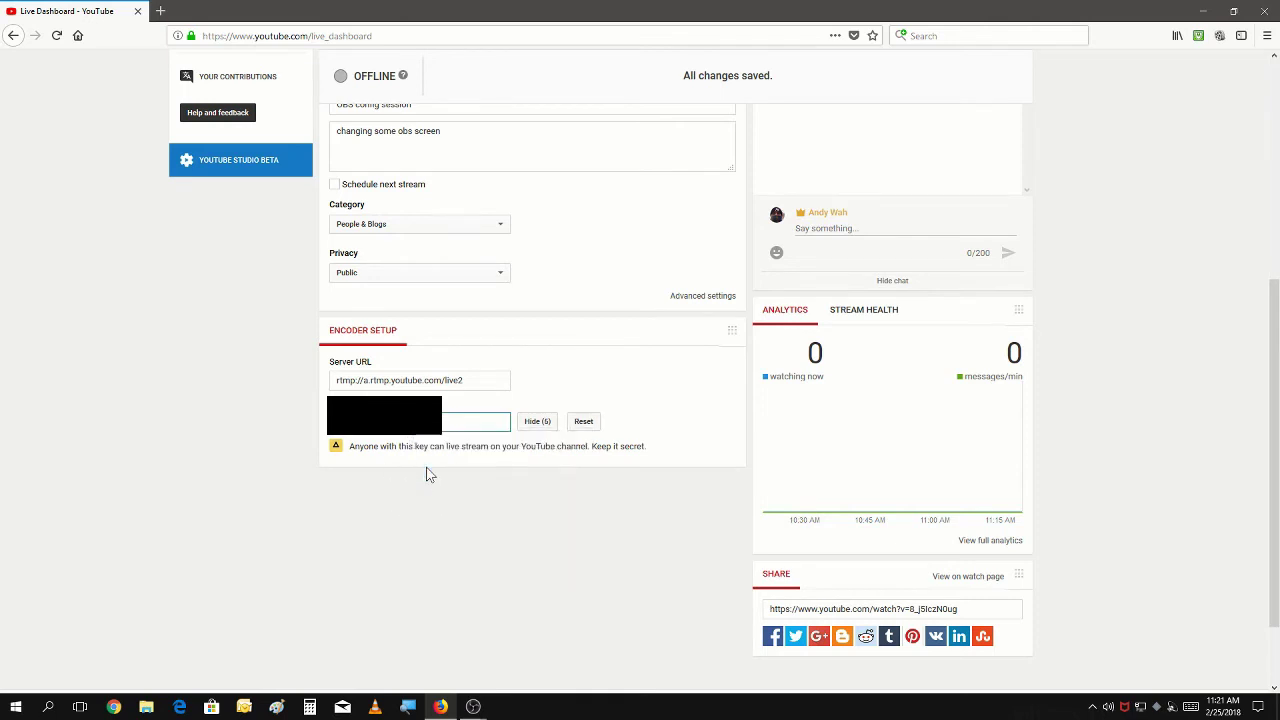
click(531, 423)
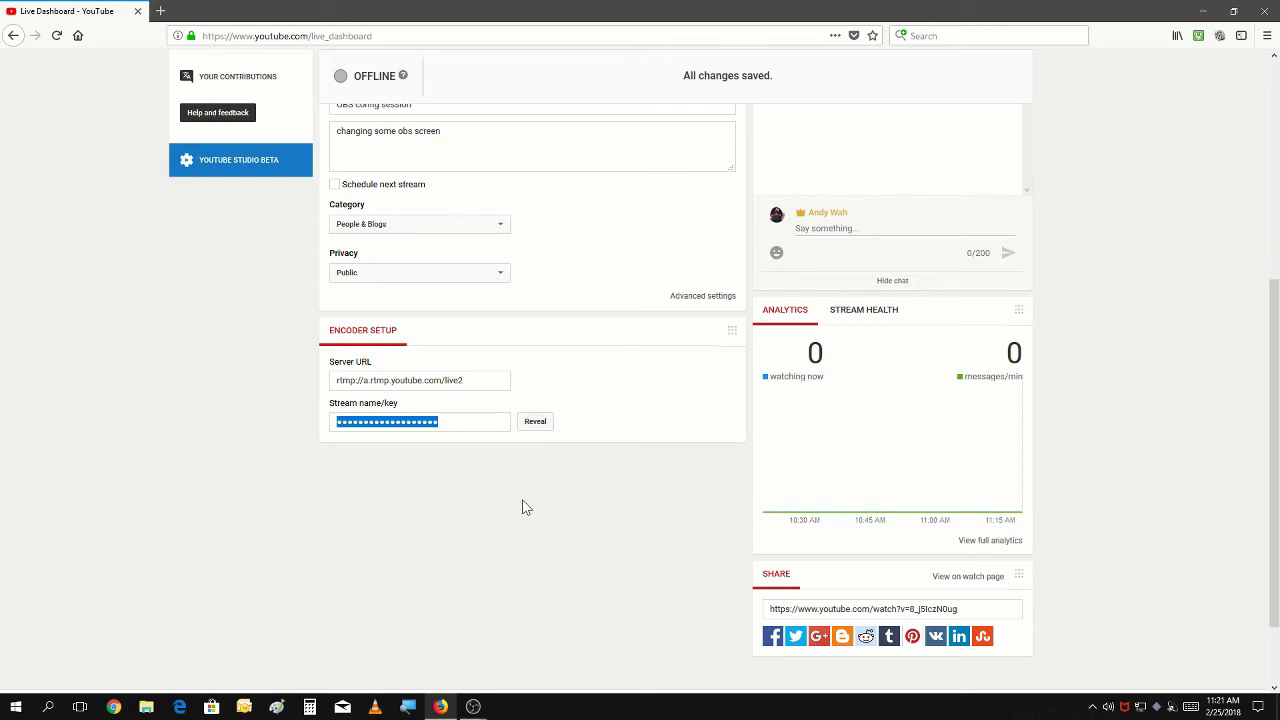
click(537, 424)
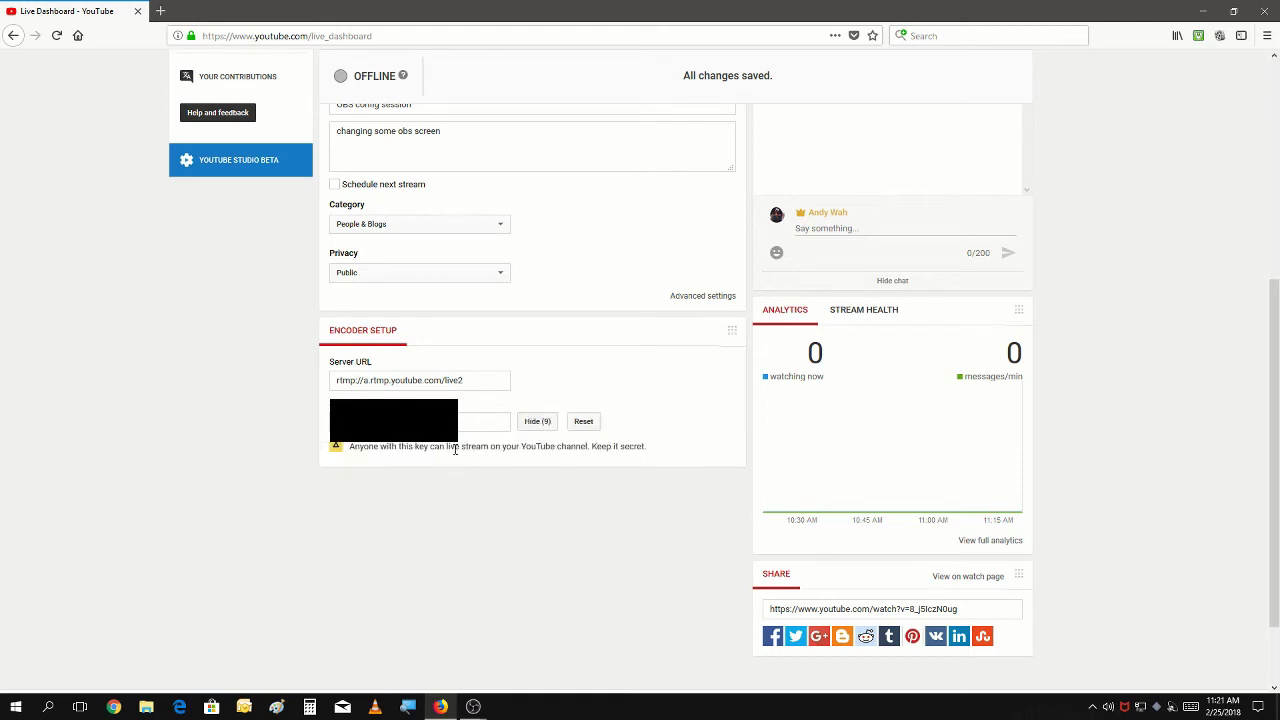
click(536, 428)
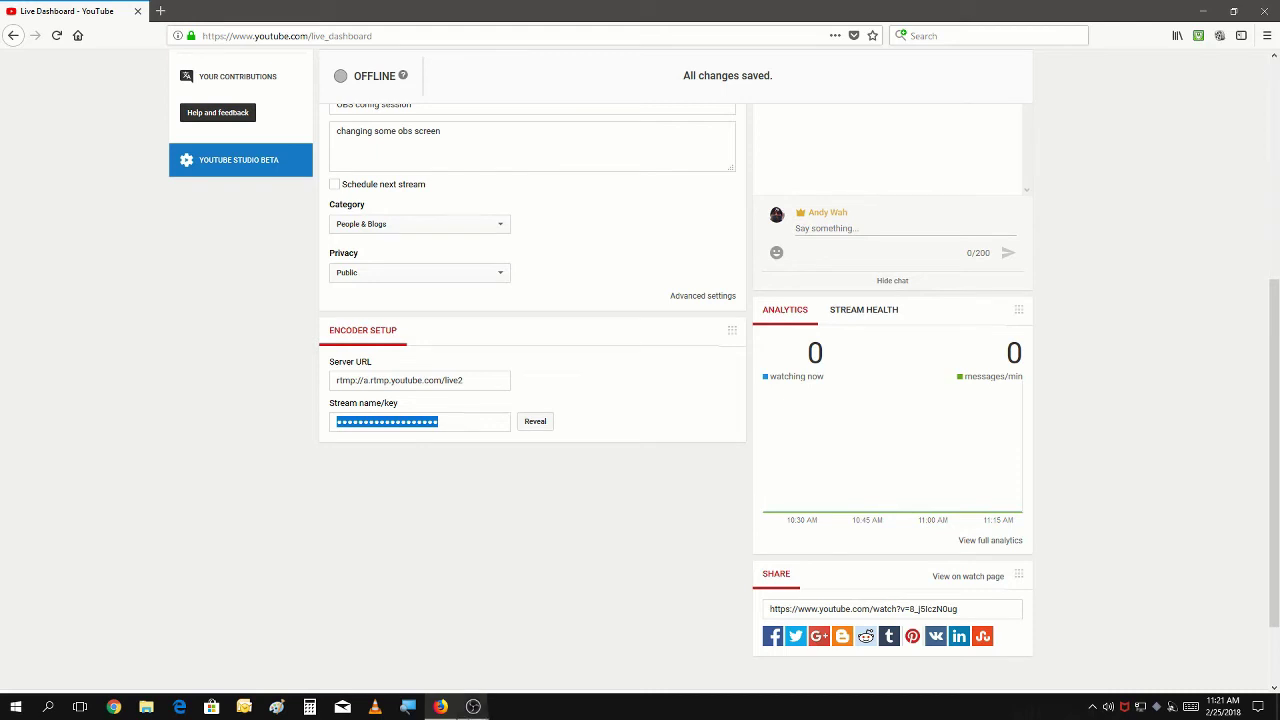
Switch to OBS and, in its stream settings, set the service to YouTube / YouTube Gaming and paste the stream key.
mouse_move(482, 713)
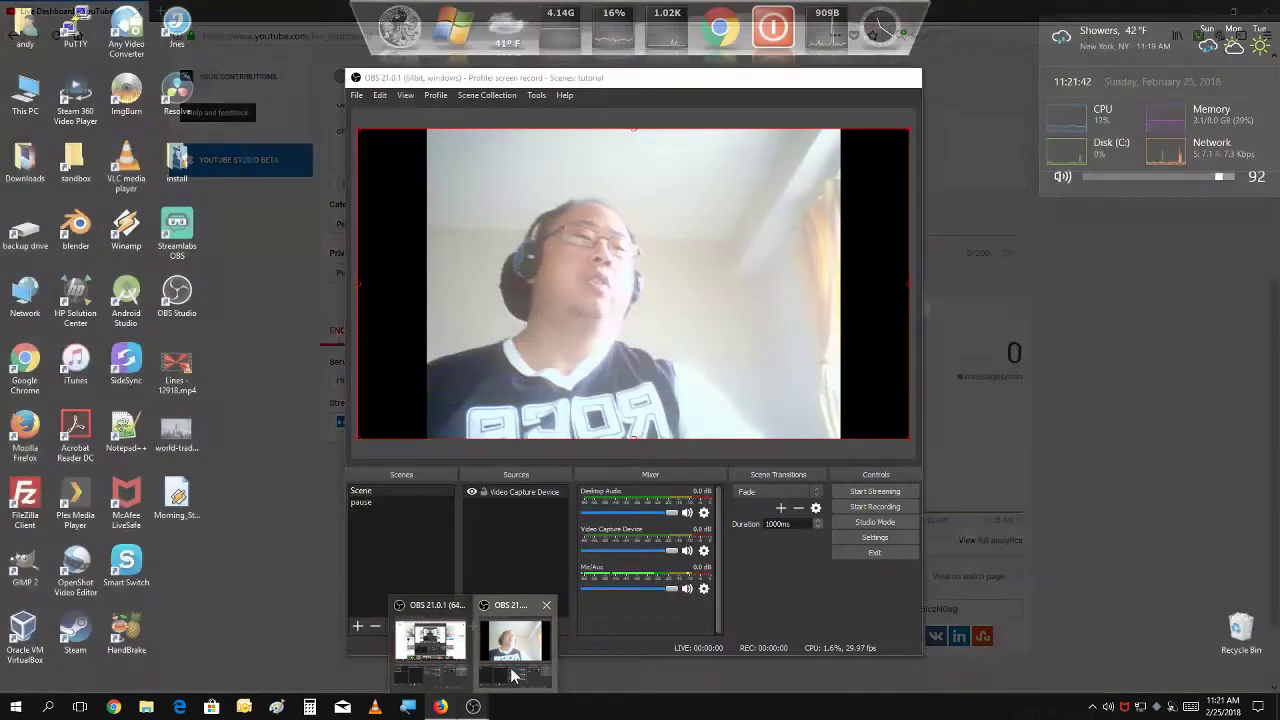
click(514, 672)
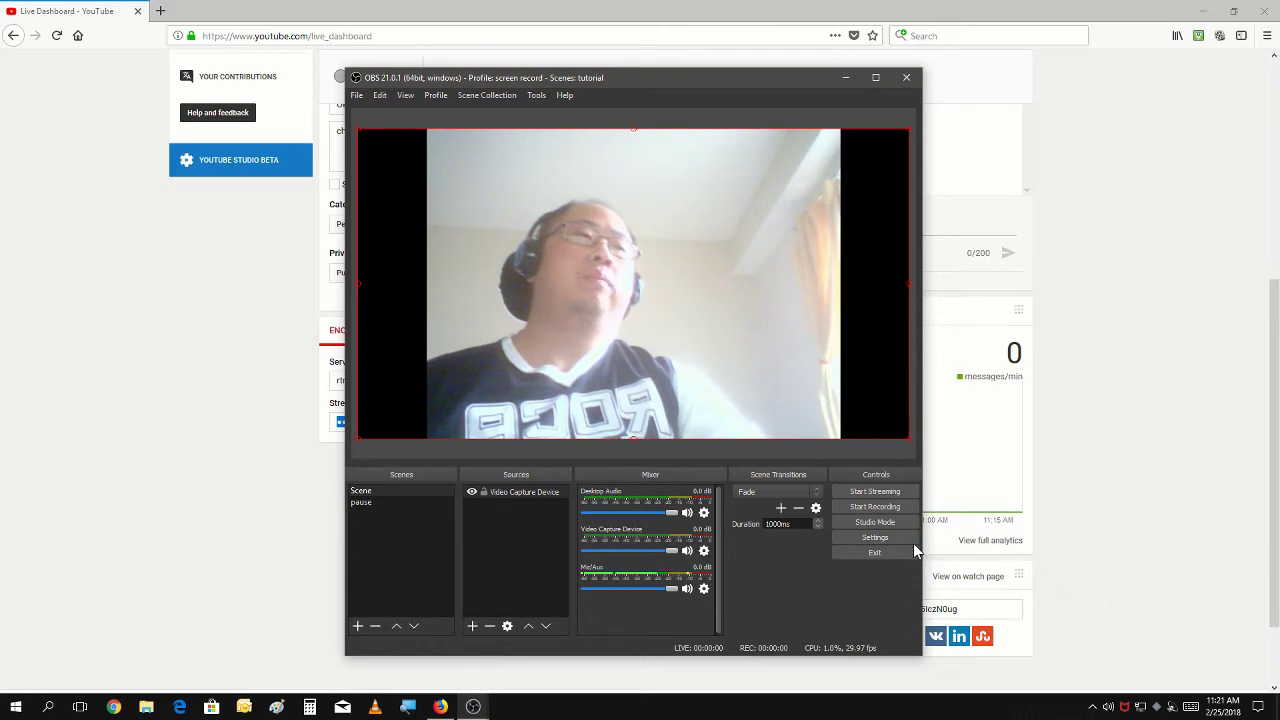
click(880, 538)
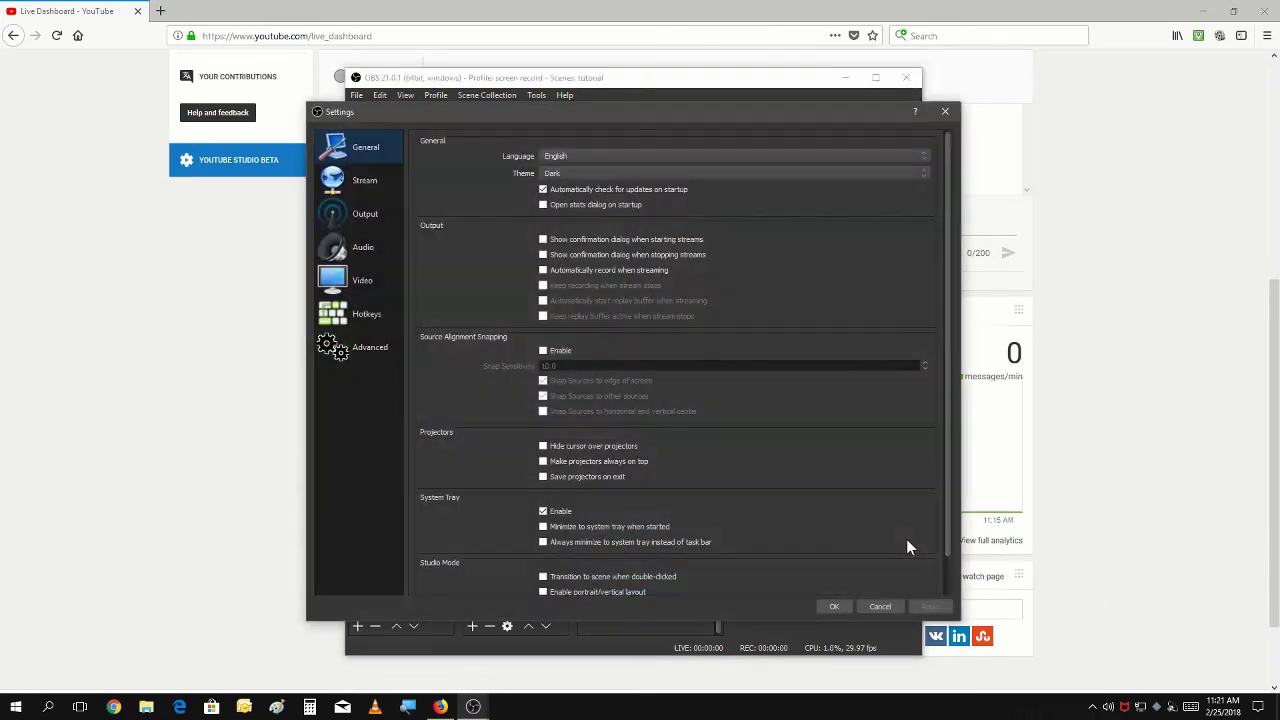
click(360, 182)
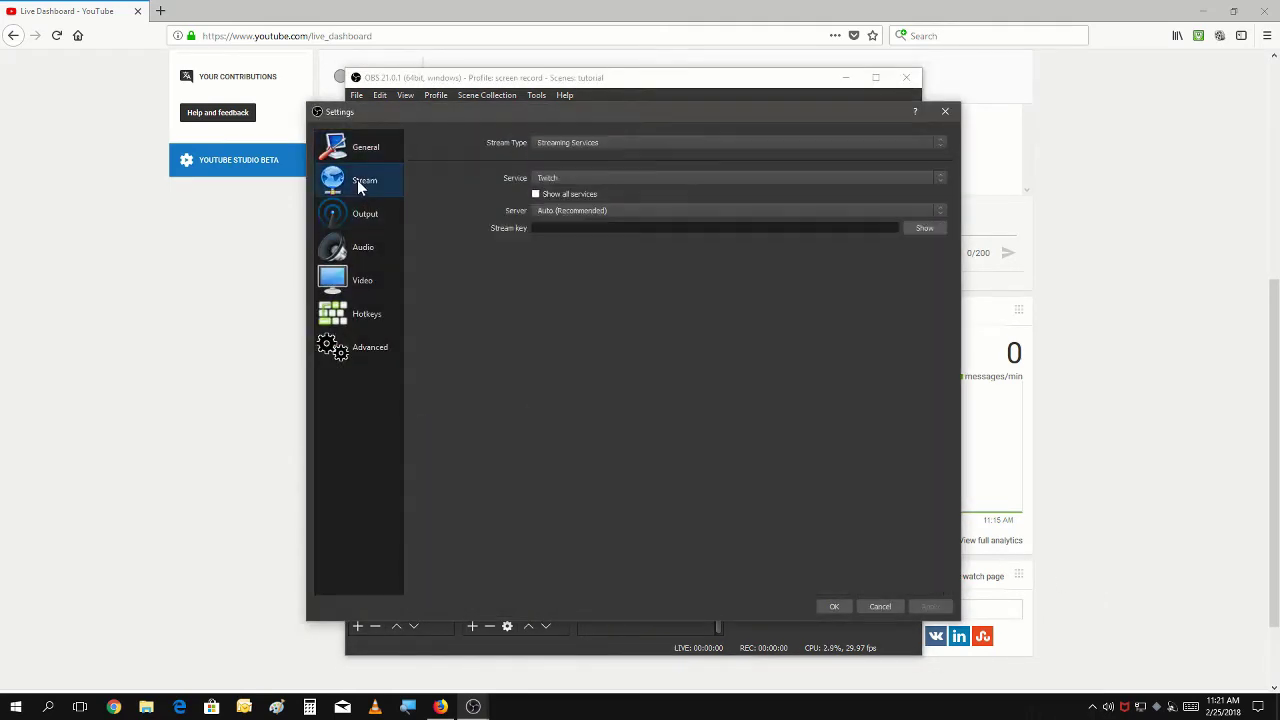
click(580, 178)
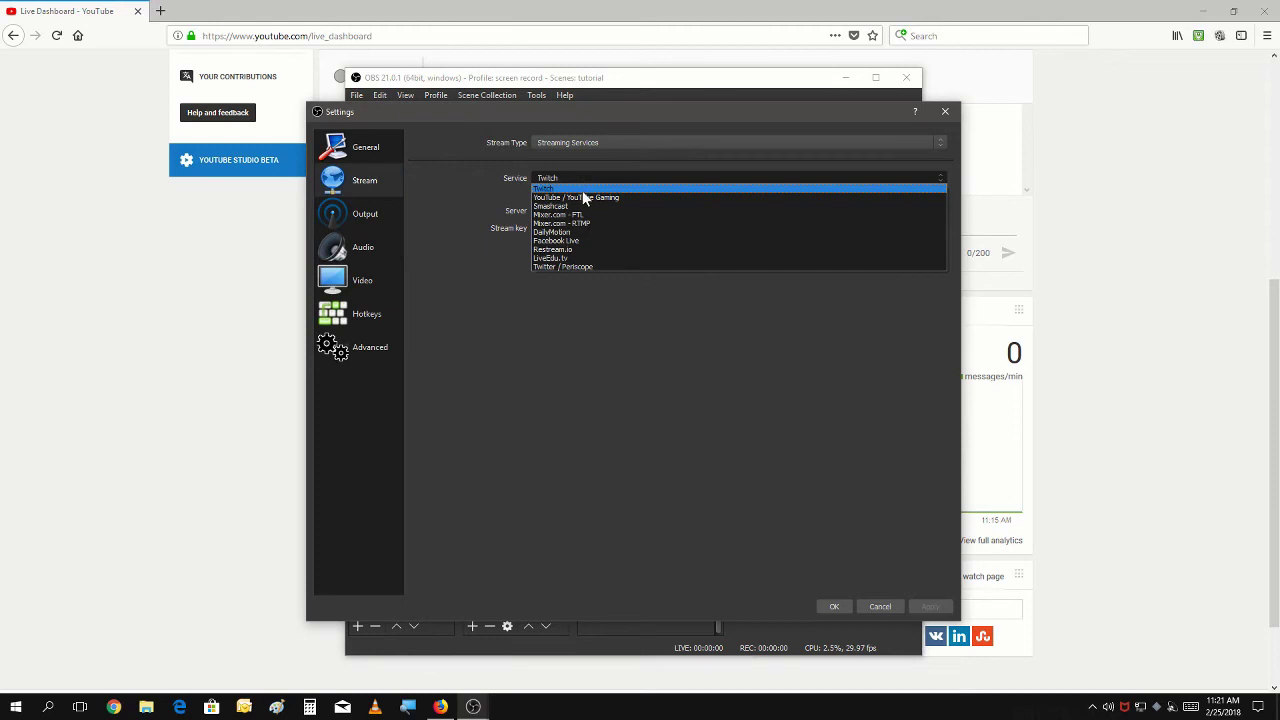
click(585, 205)
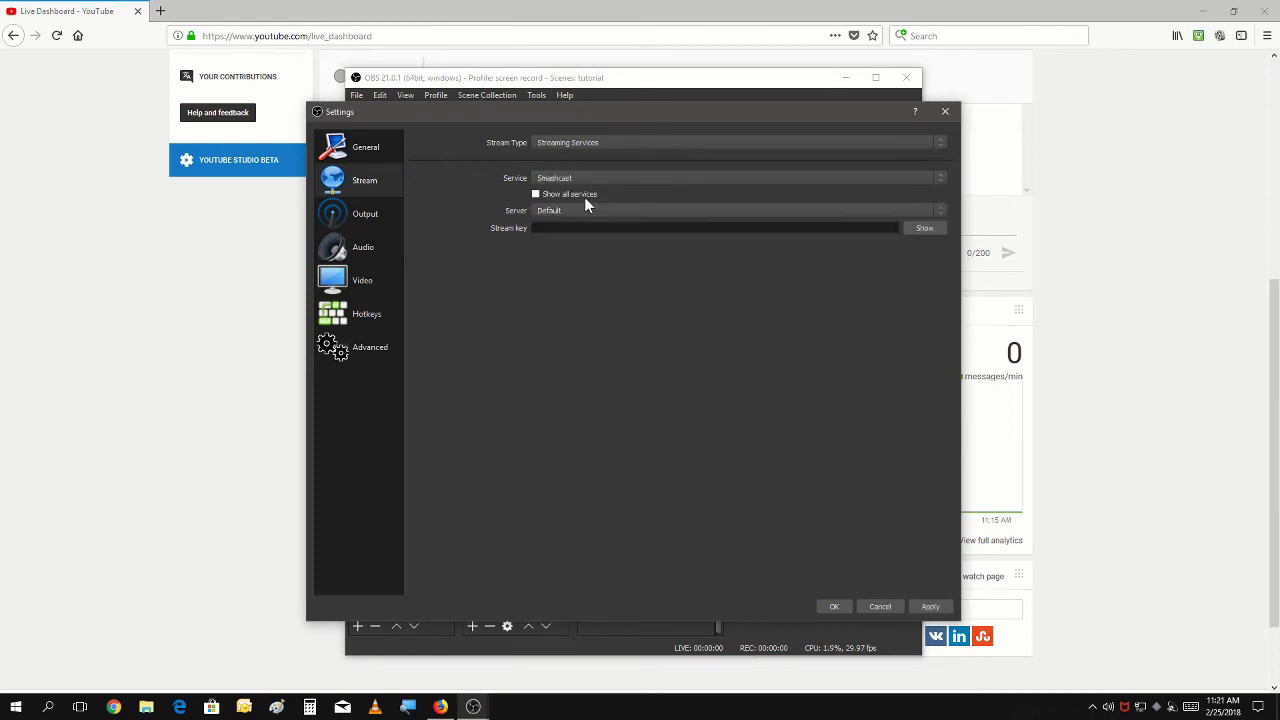
click(585, 181)
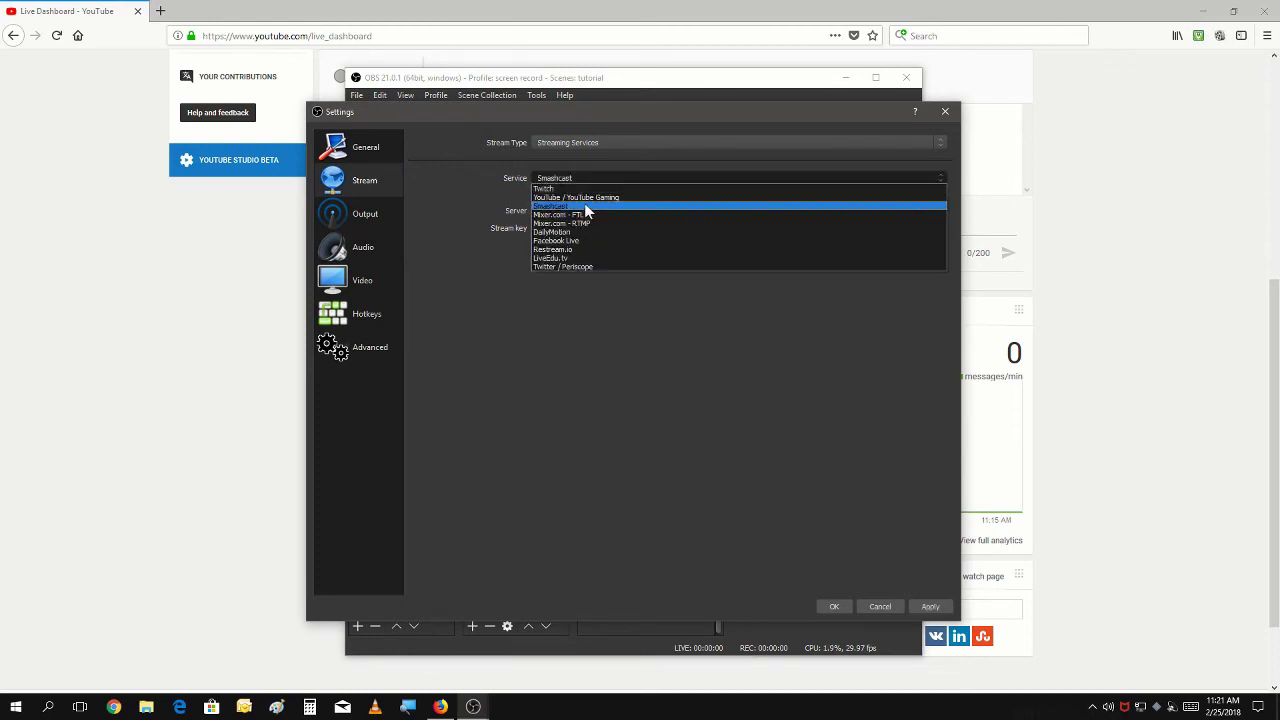
click(587, 196)
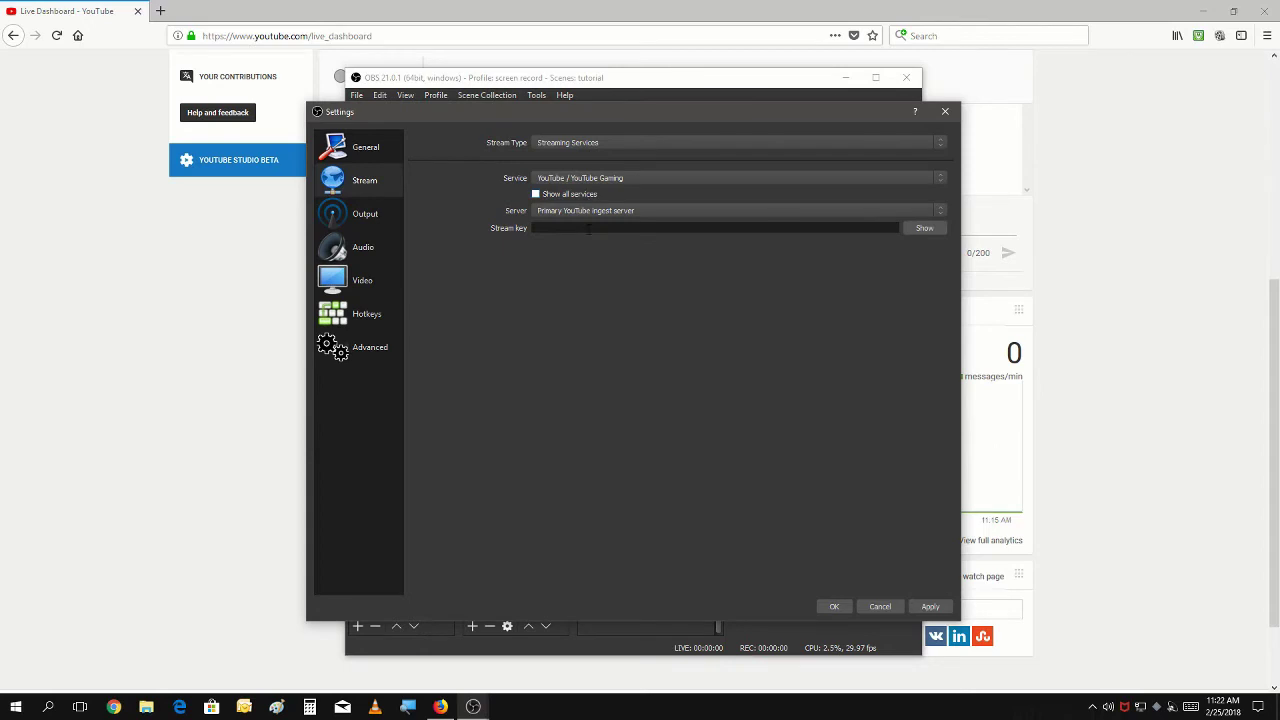
right_click(588, 228)
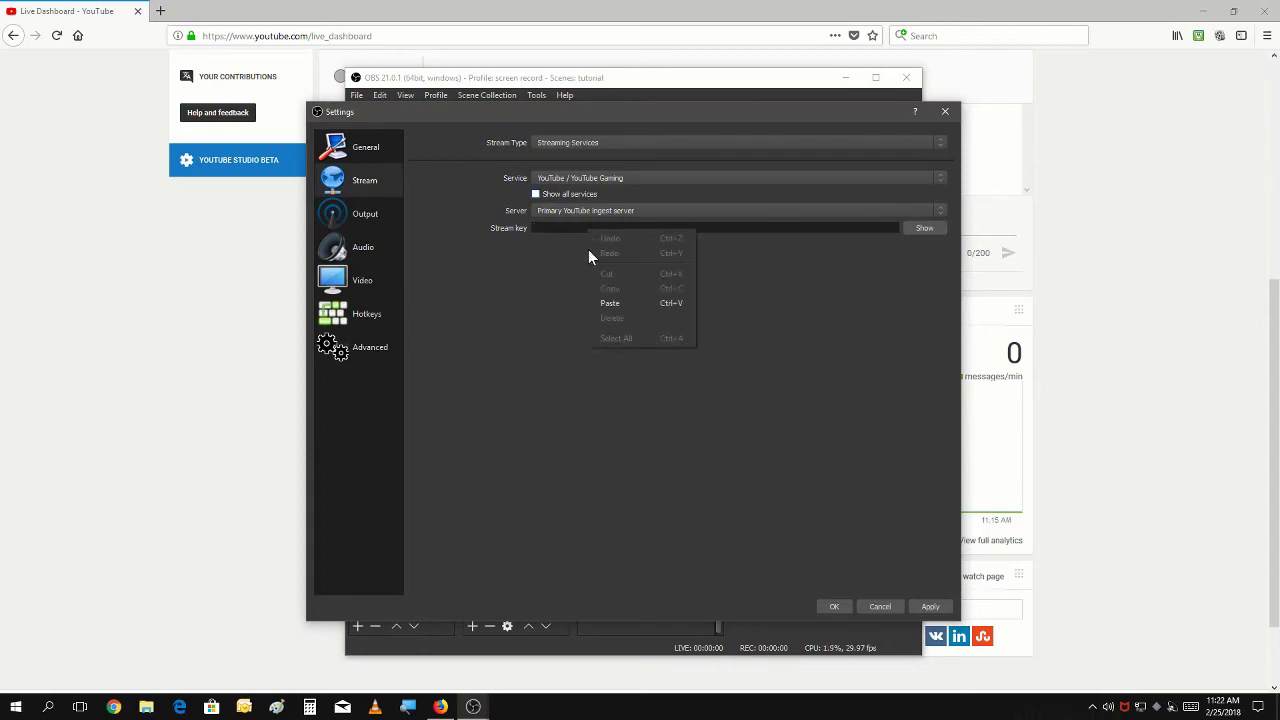
click(625, 305)
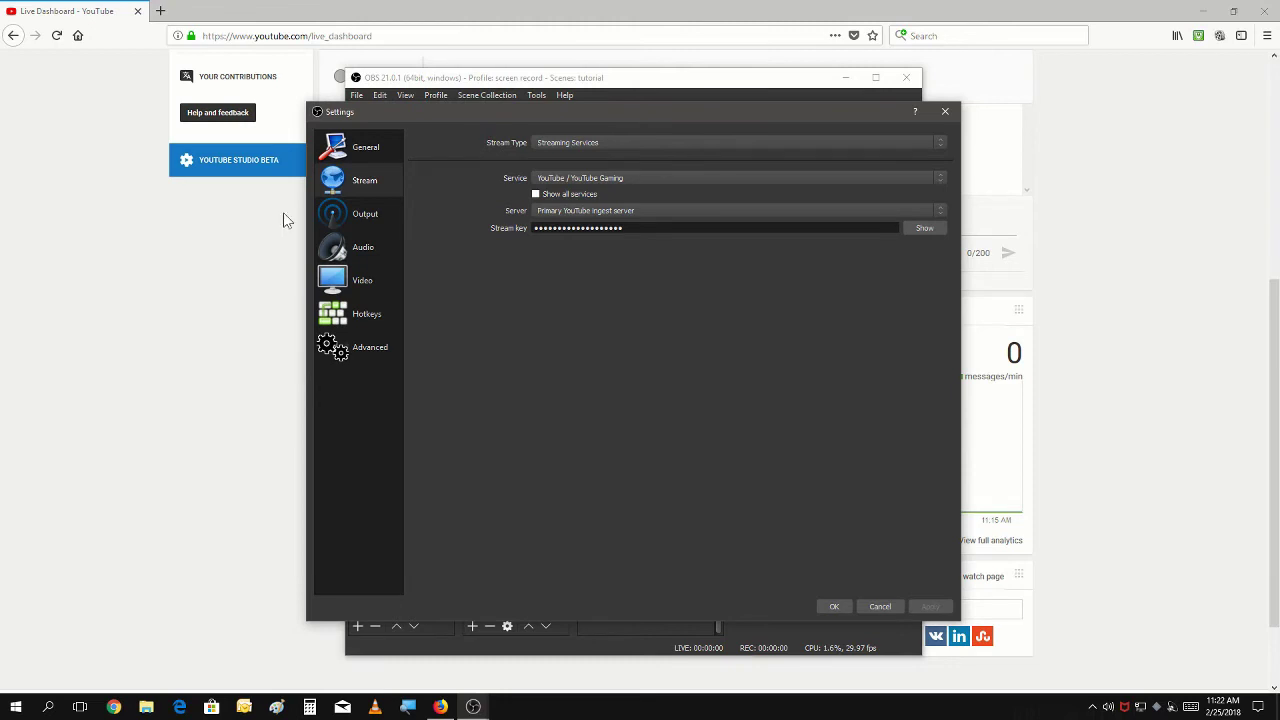
Go to the output settings and keep the output mode at Advanced.
click(332, 216)
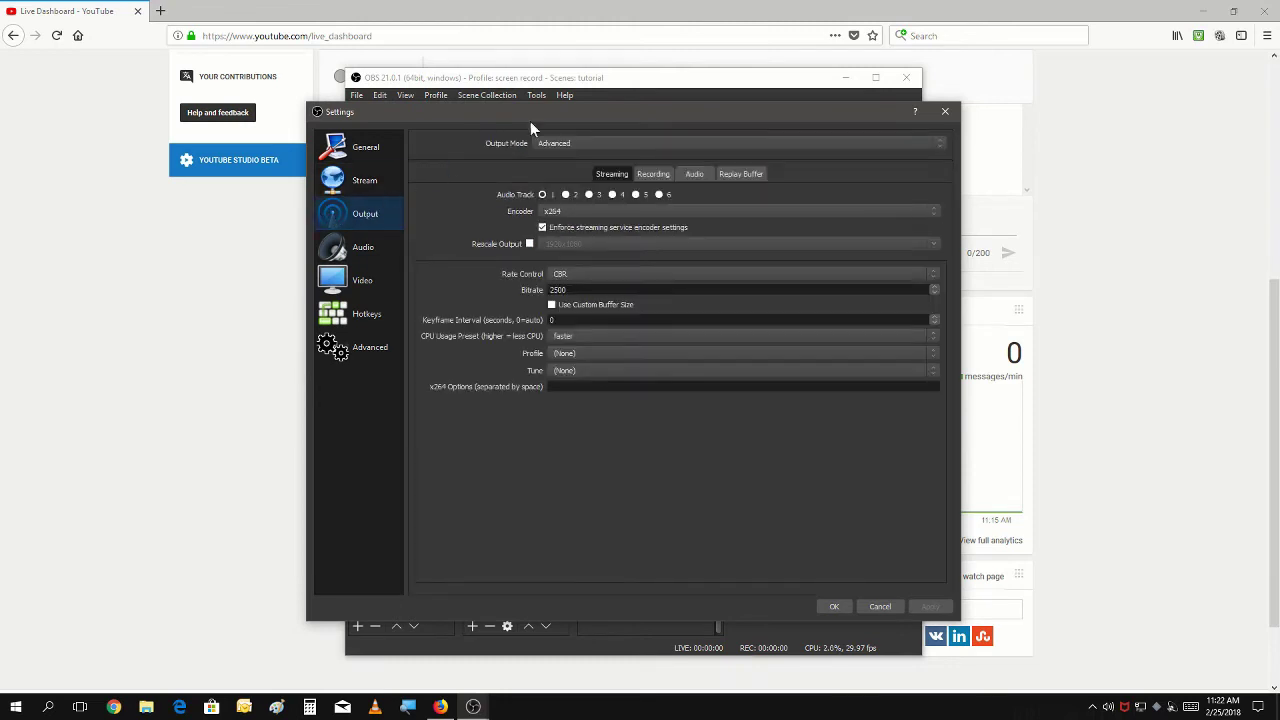
click(602, 143)
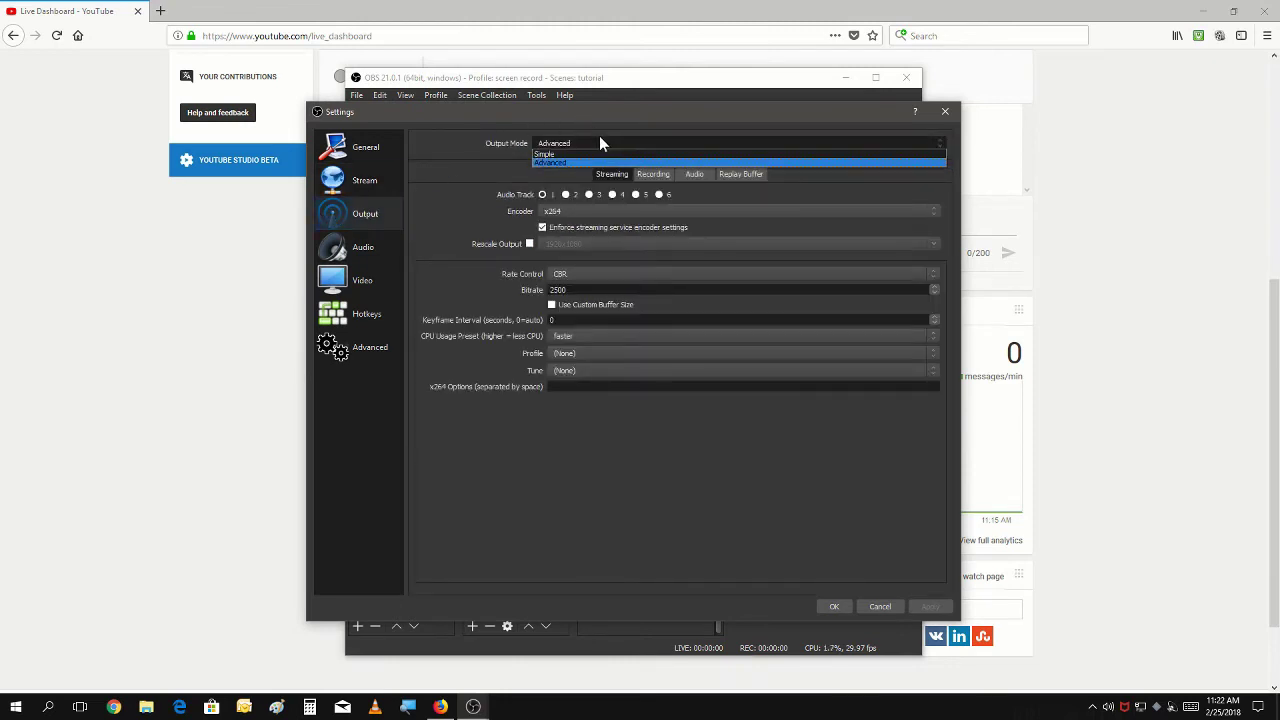
click(573, 163)
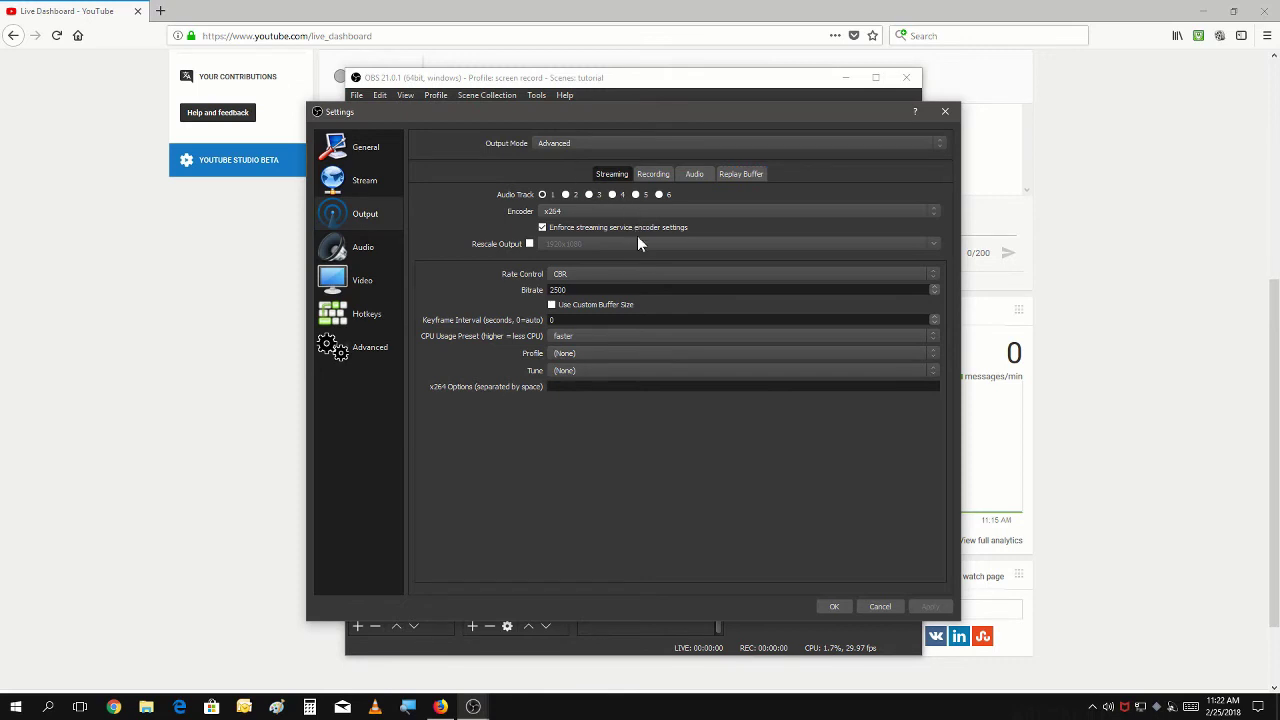
Set the streaming encoder to NVENC H.264 with CBR rate control.
click(563, 211)
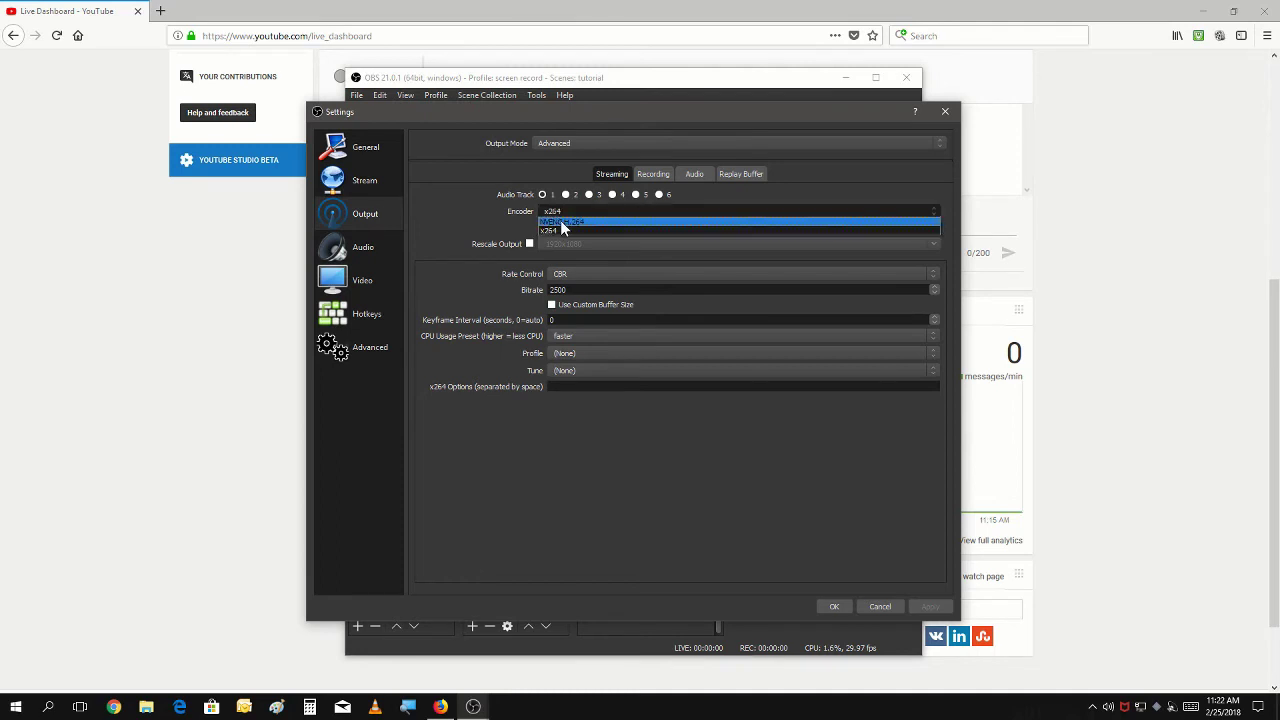
click(562, 221)
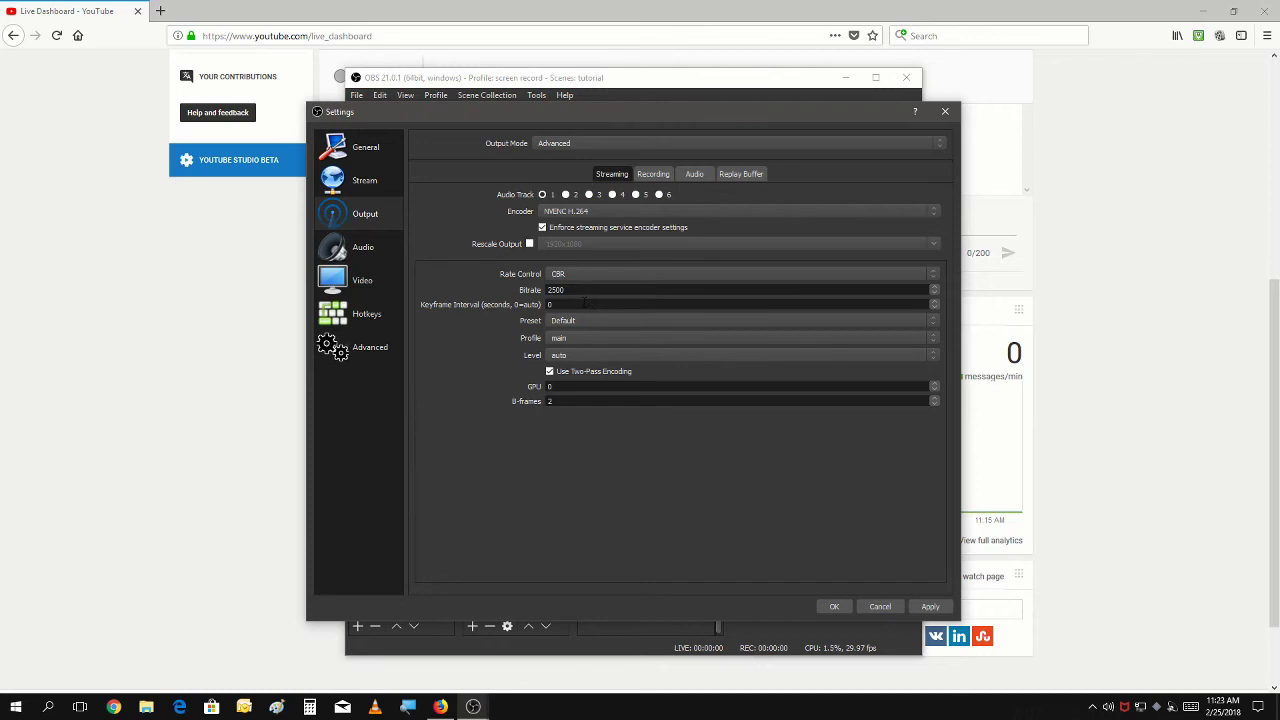
key(ctrl+a)
text(3000)
click(629, 274)
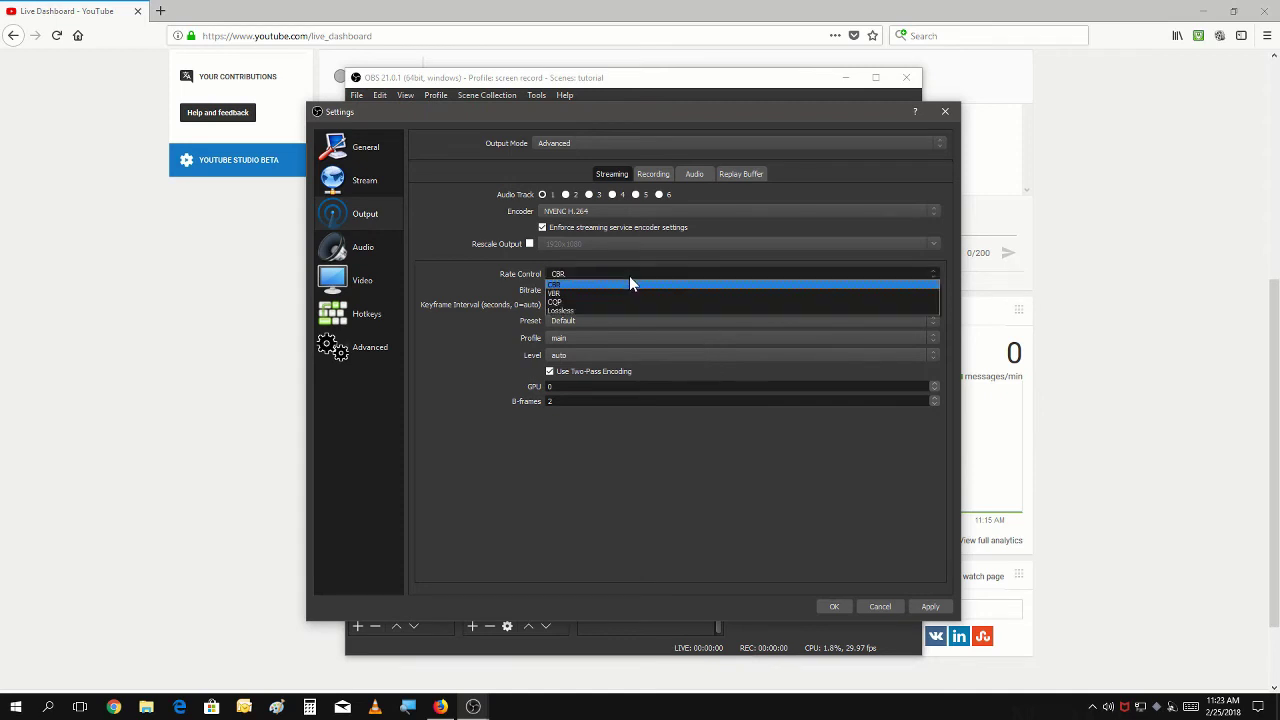
click(629, 280)
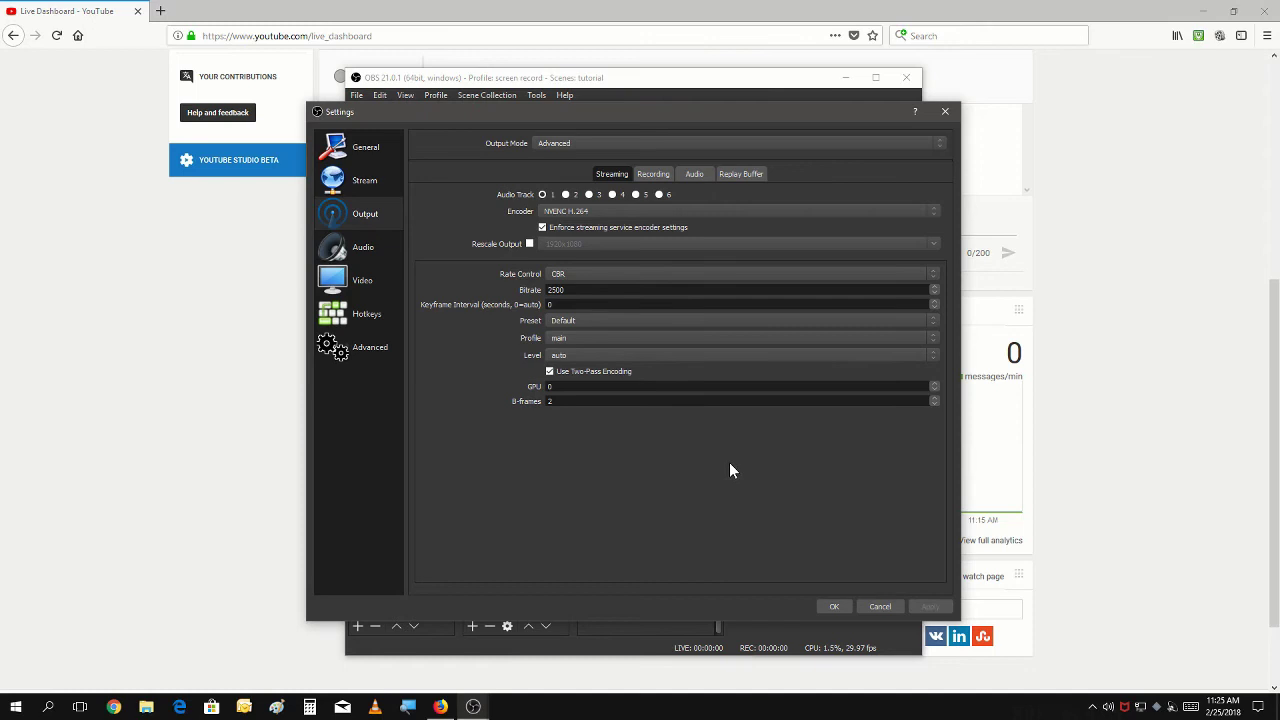
click(678, 211)
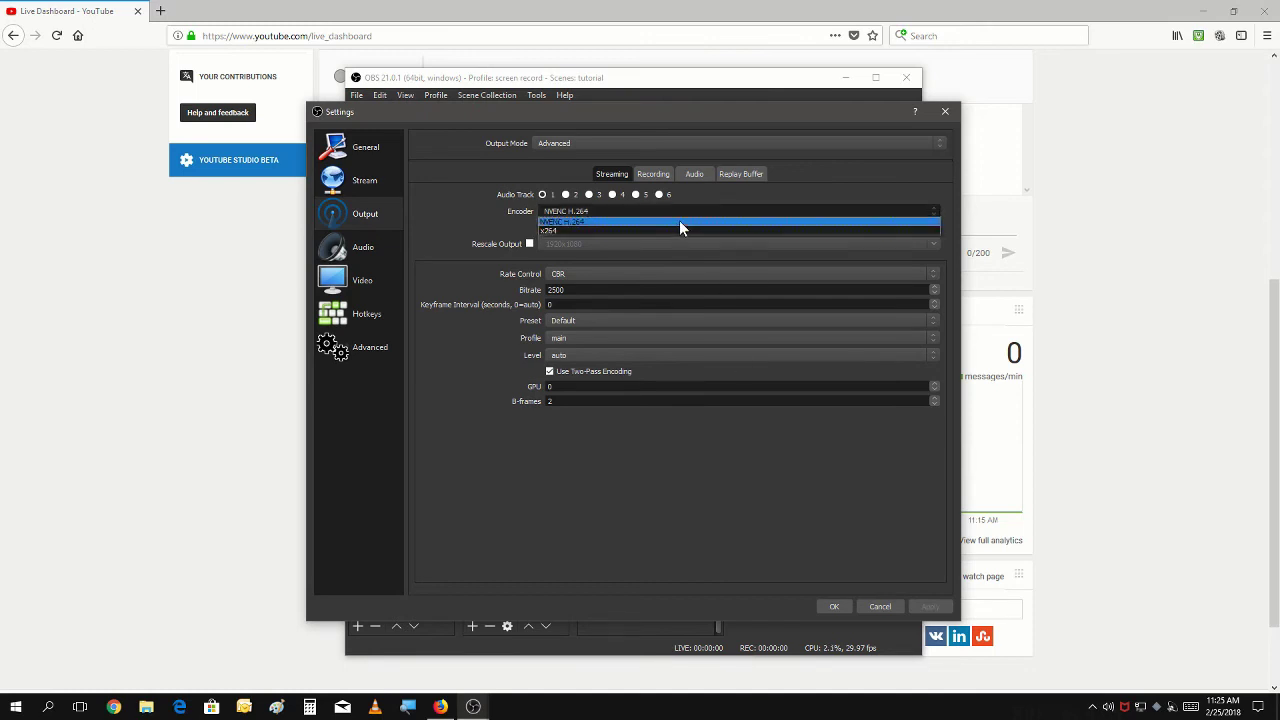
click(679, 221)
Change the streaming encoder to x264 and keep its CPU usage preset at veryfast.
click(688, 211)
click(684, 231)
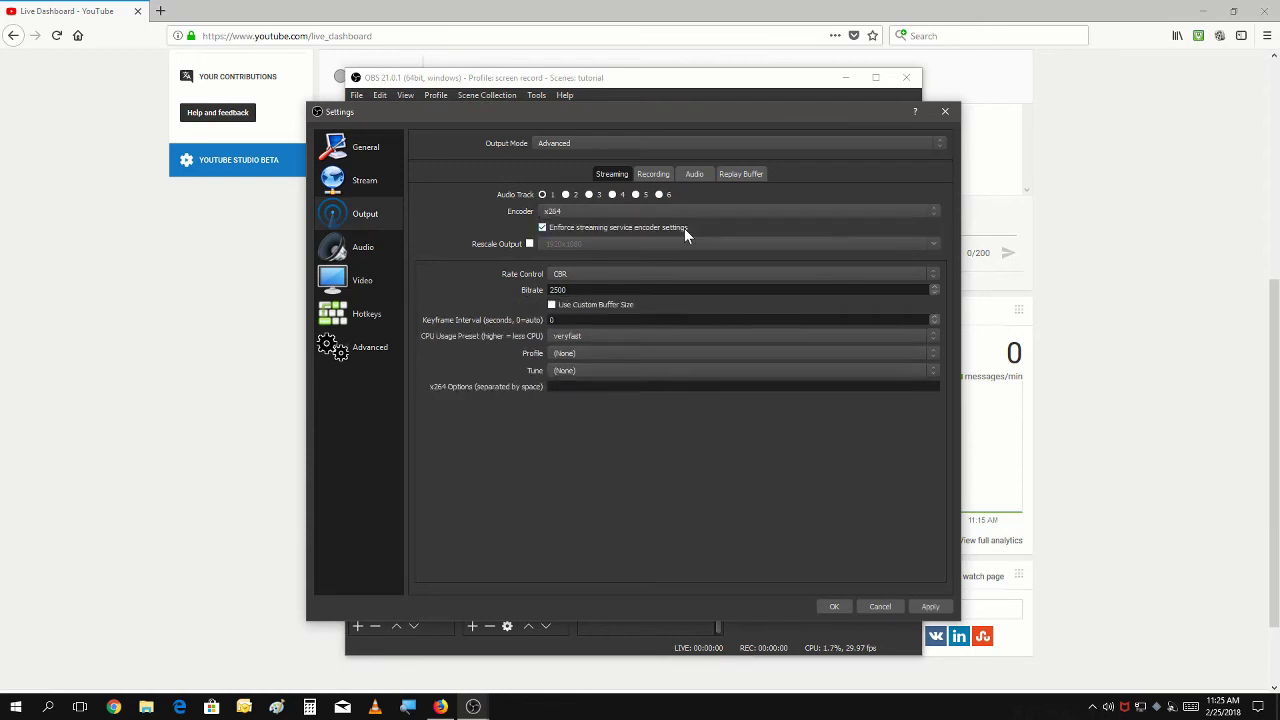
click(557, 336)
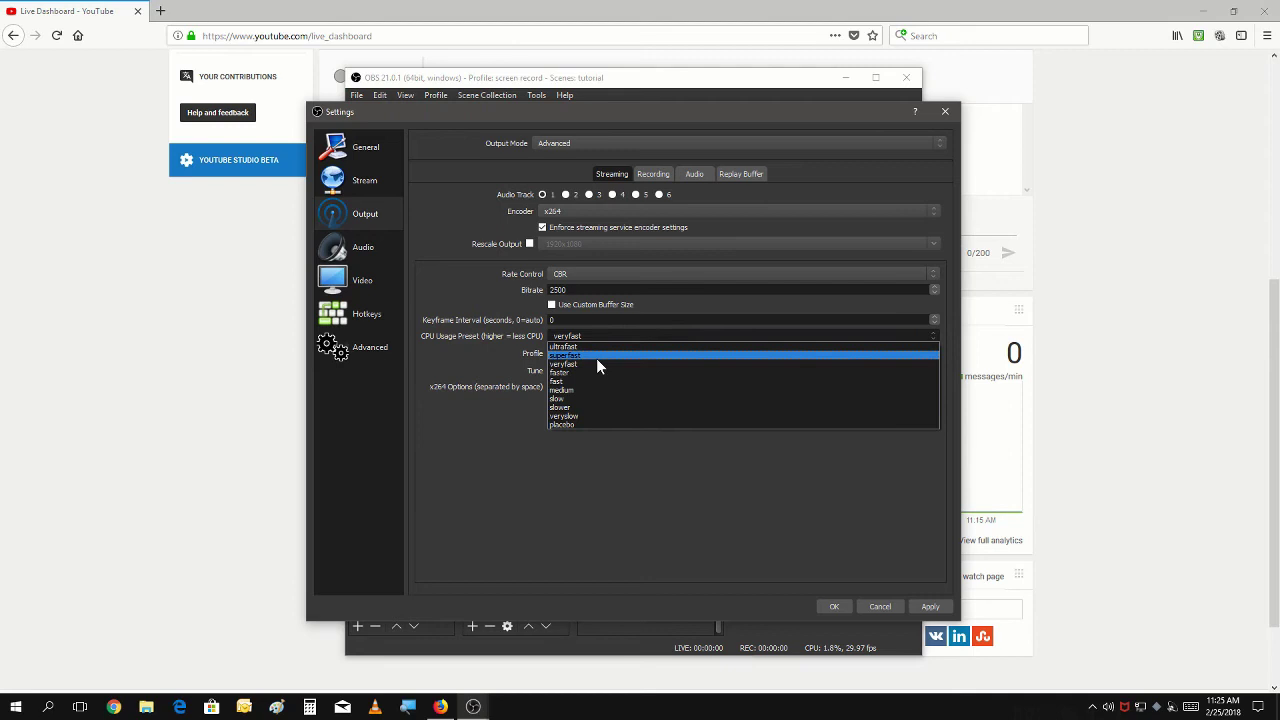
click(521, 355)
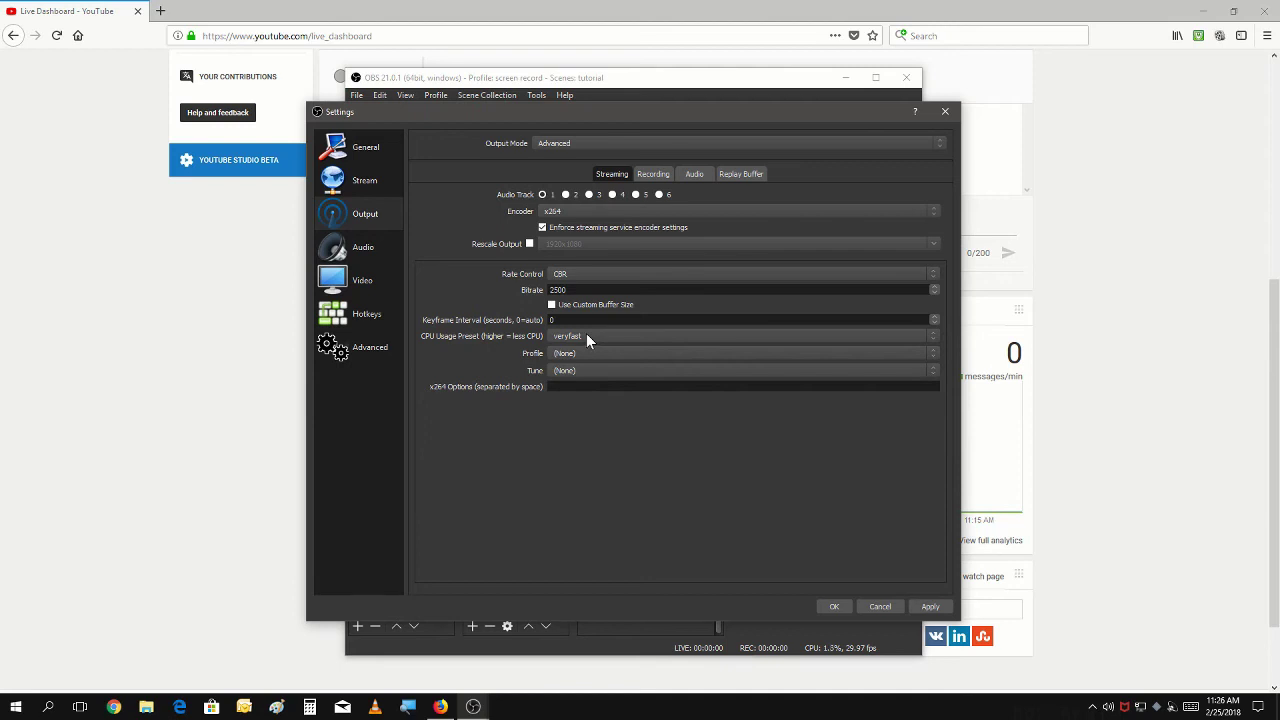
Keep the x264 encoder, set its bitrate to 3000 and its tune to film, and save the settings.
click(660, 209)
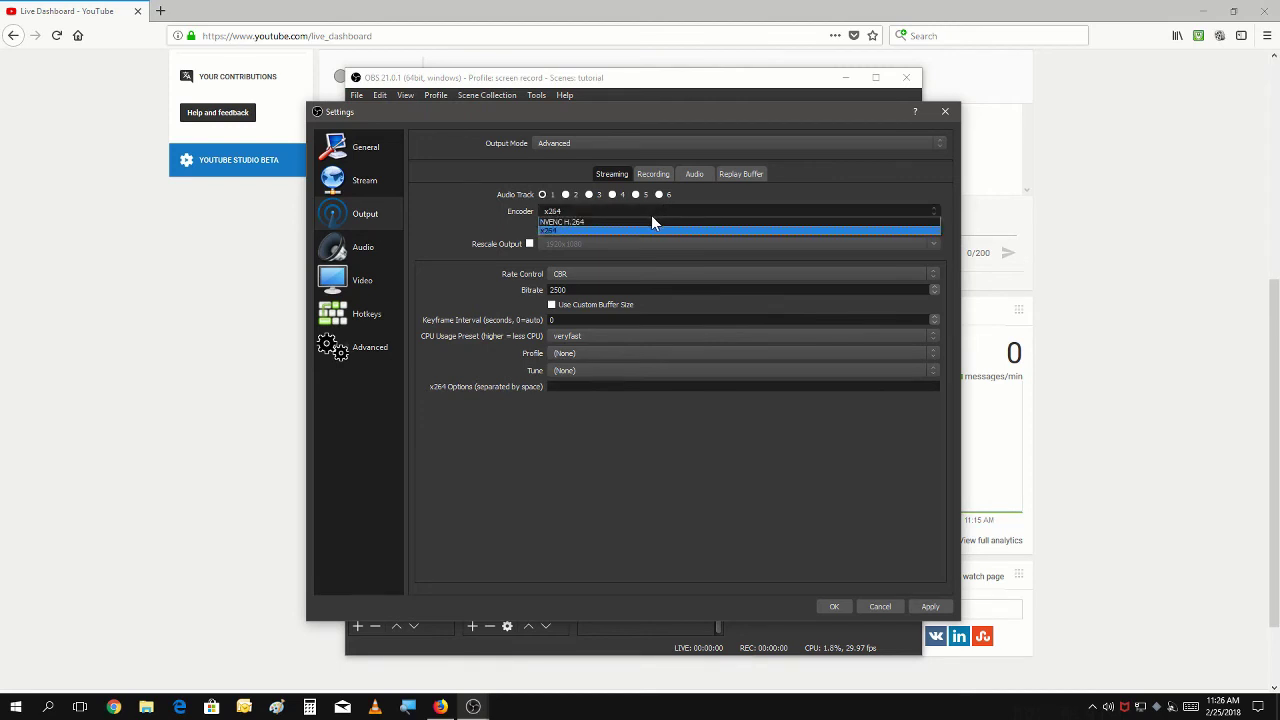
click(655, 211)
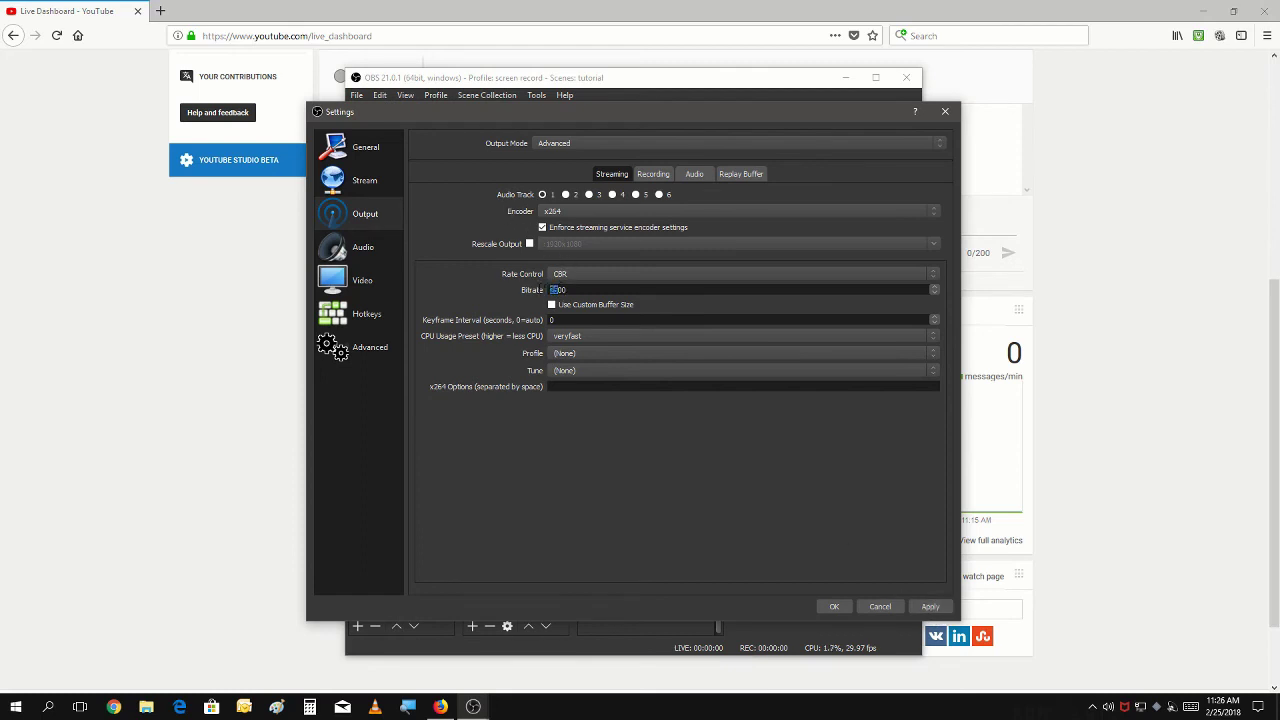
text(3000)
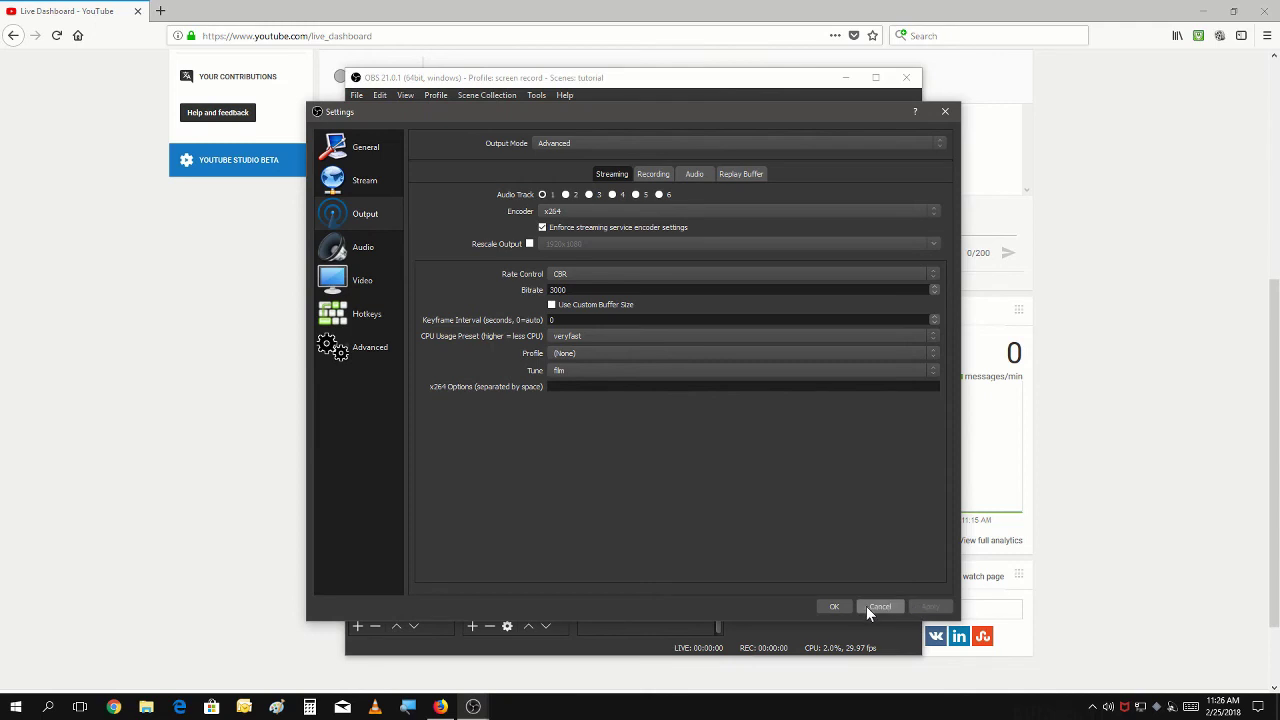
click(835, 606)
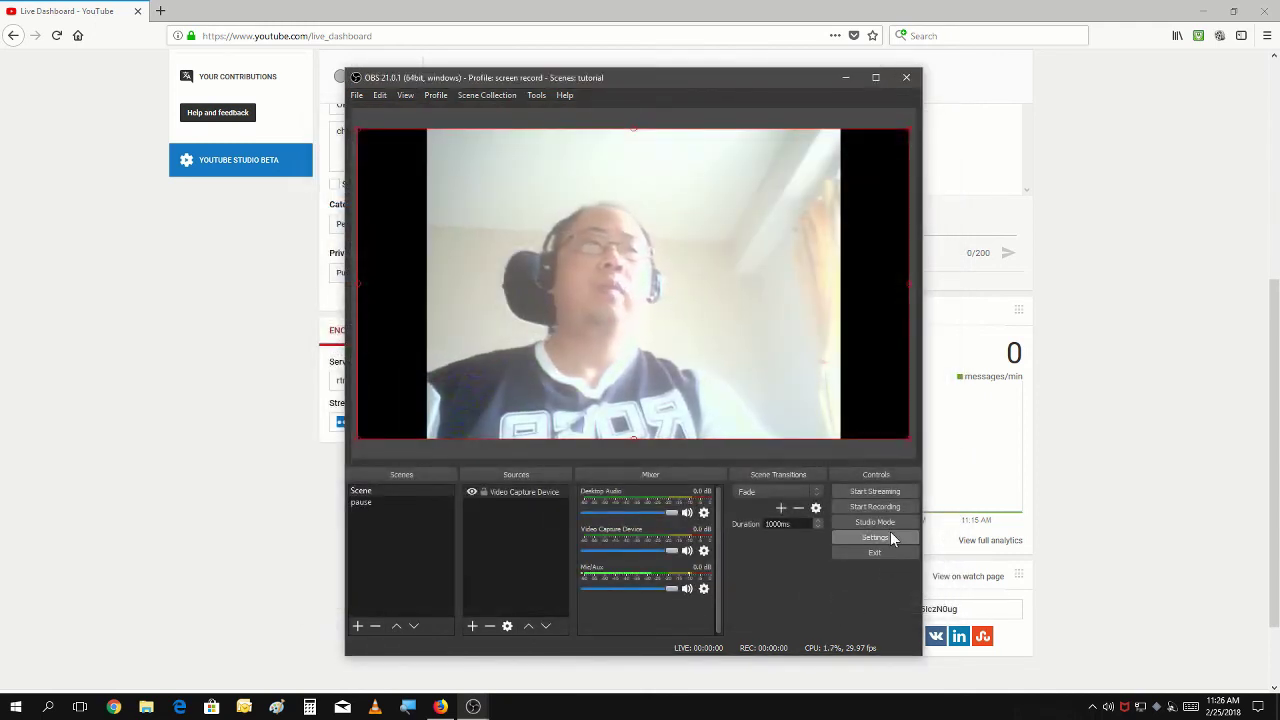
Return to the YouTube live dashboard in Firefox and set the stream's privacy to Private.
click(963, 493)
click(386, 275)
click(377, 324)
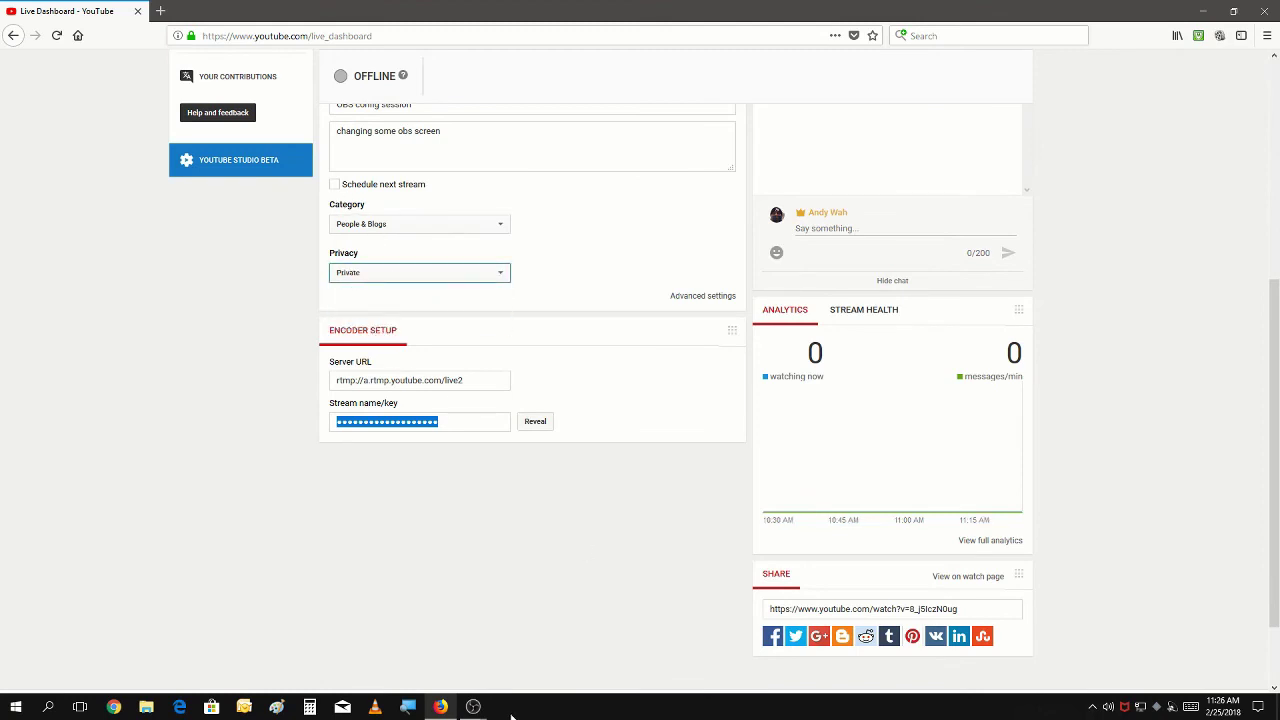
Start streaming from OBS and return to the YouTube live dashboard to check the stream status and preview player.
mouse_move(471, 708)
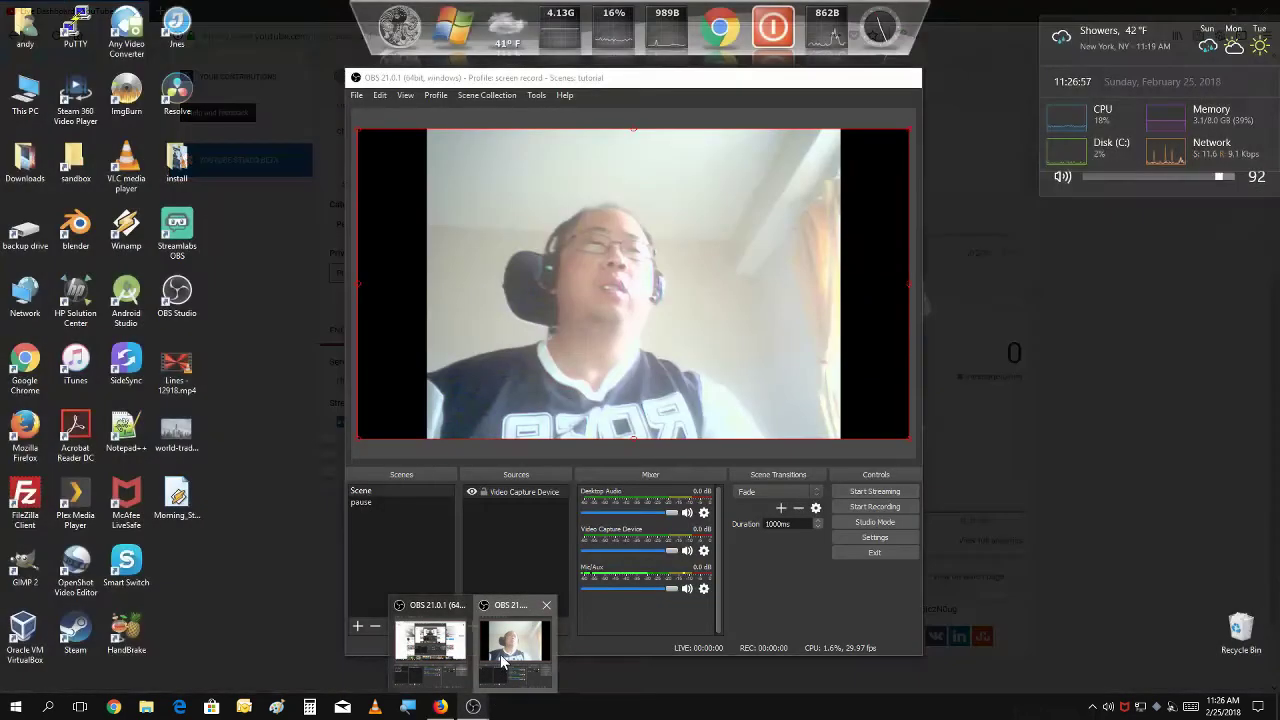
click(500, 654)
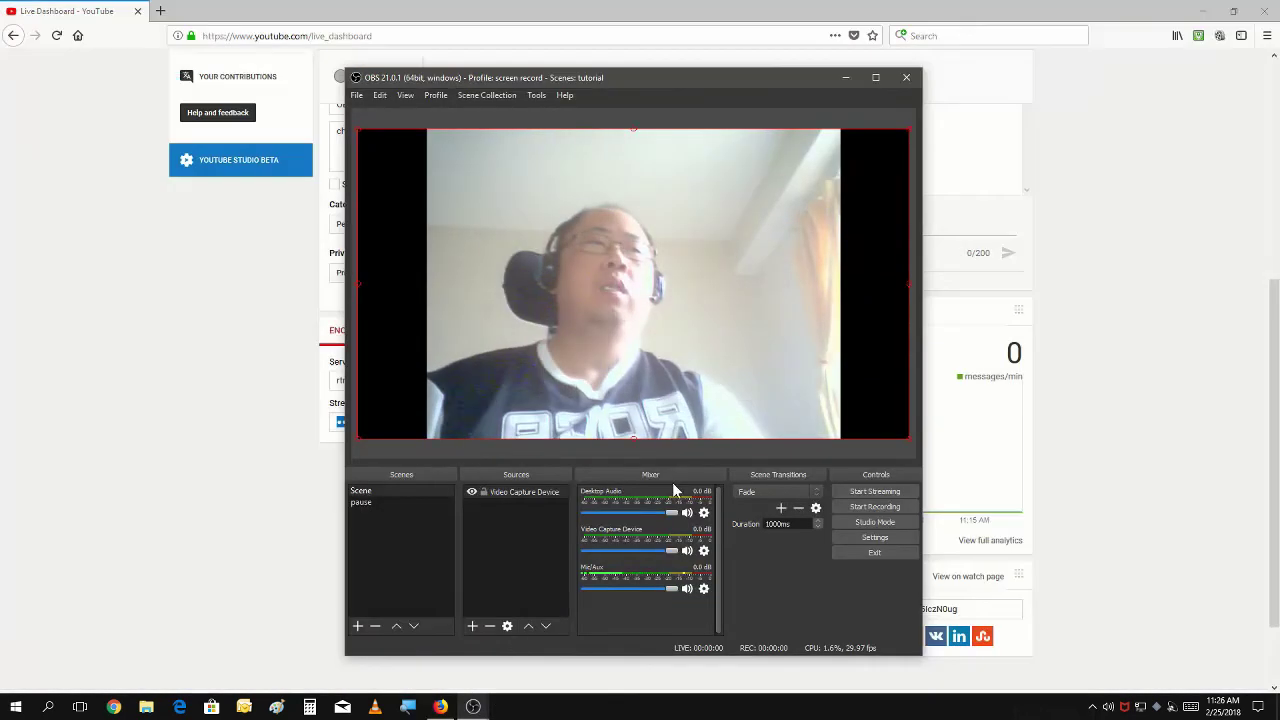
click(888, 491)
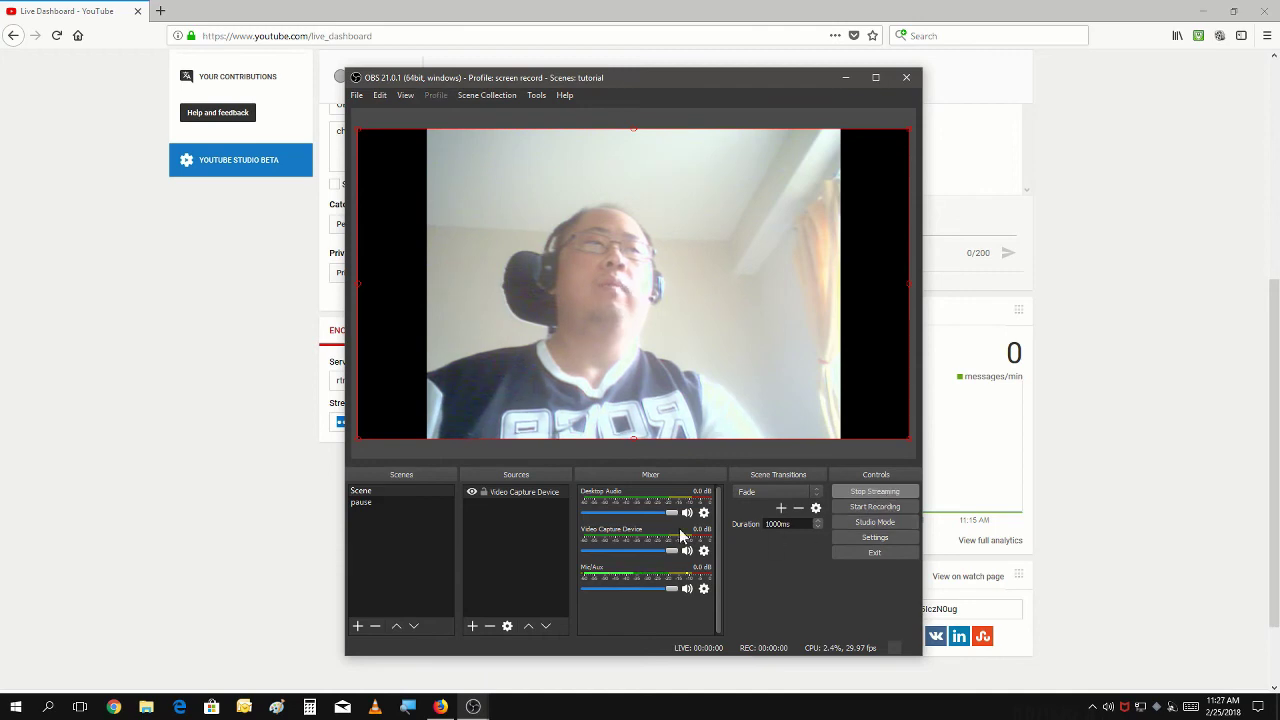
click(196, 384)
scroll(210, 388, up, 2)
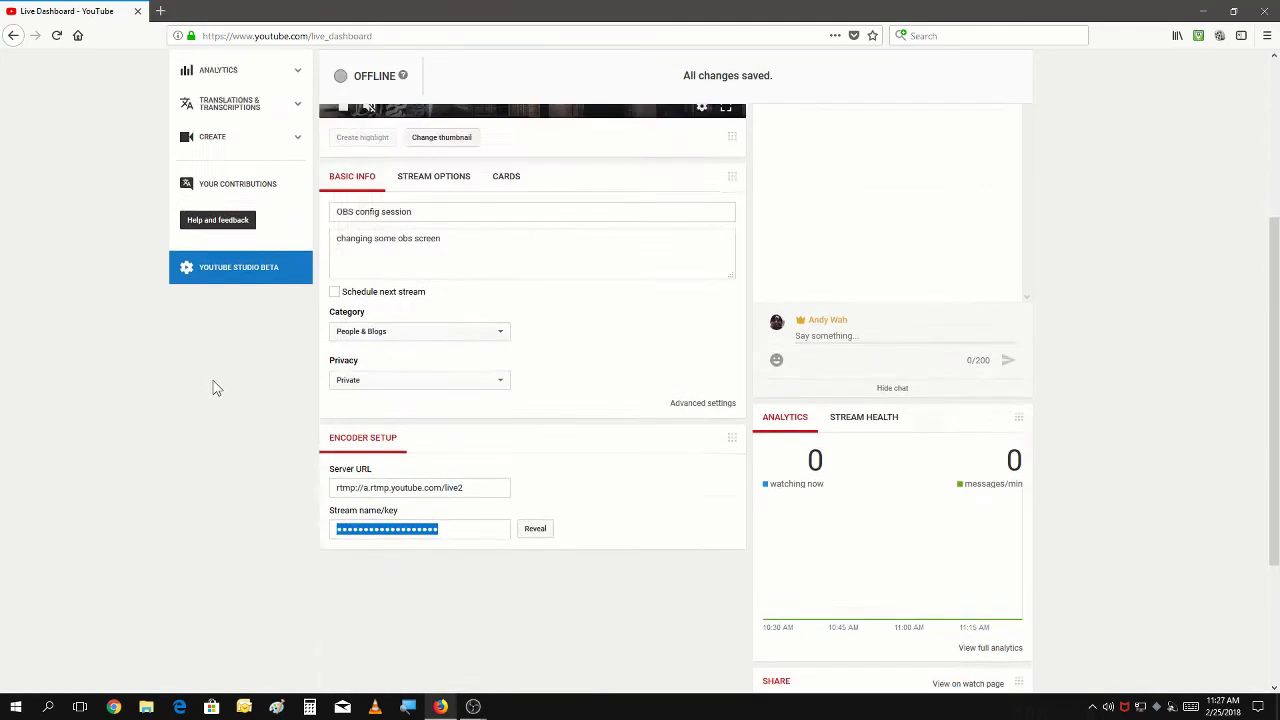
scroll(213, 388, up, 3)
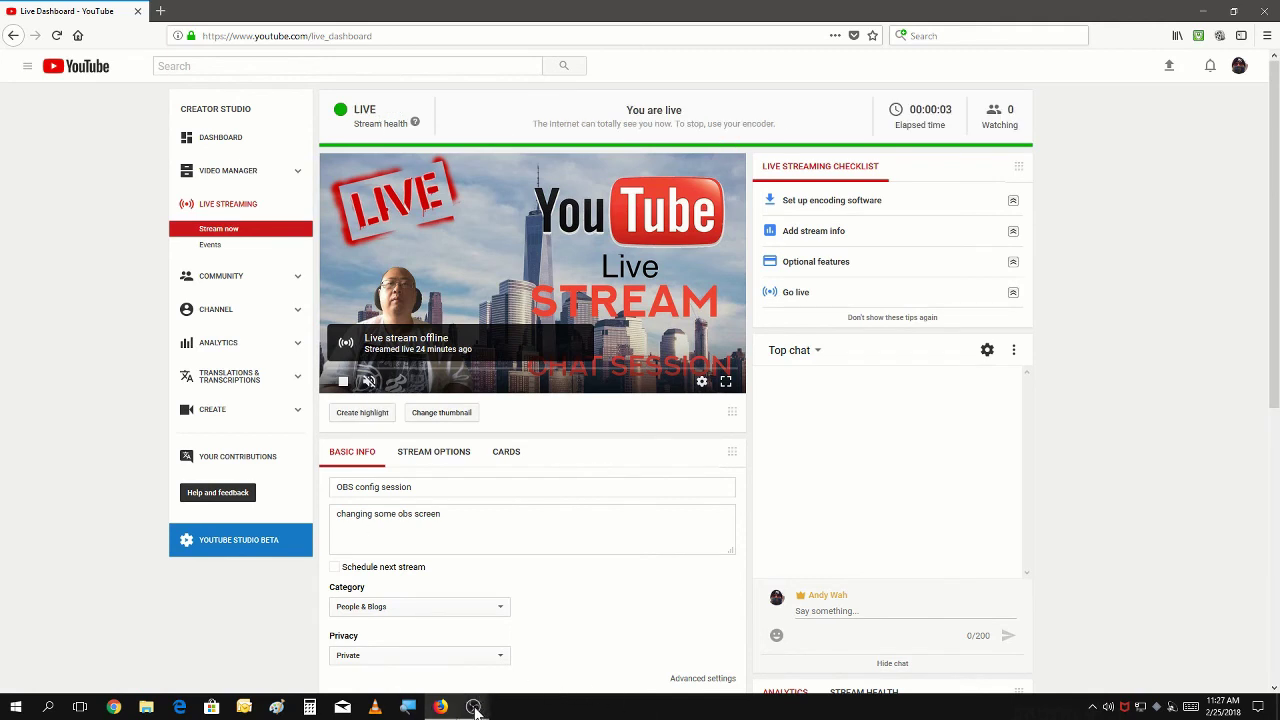
Bring the streaming OBS window forward and place it beside YouTube's live preview so both pictures can be compared.
mouse_move(473, 707)
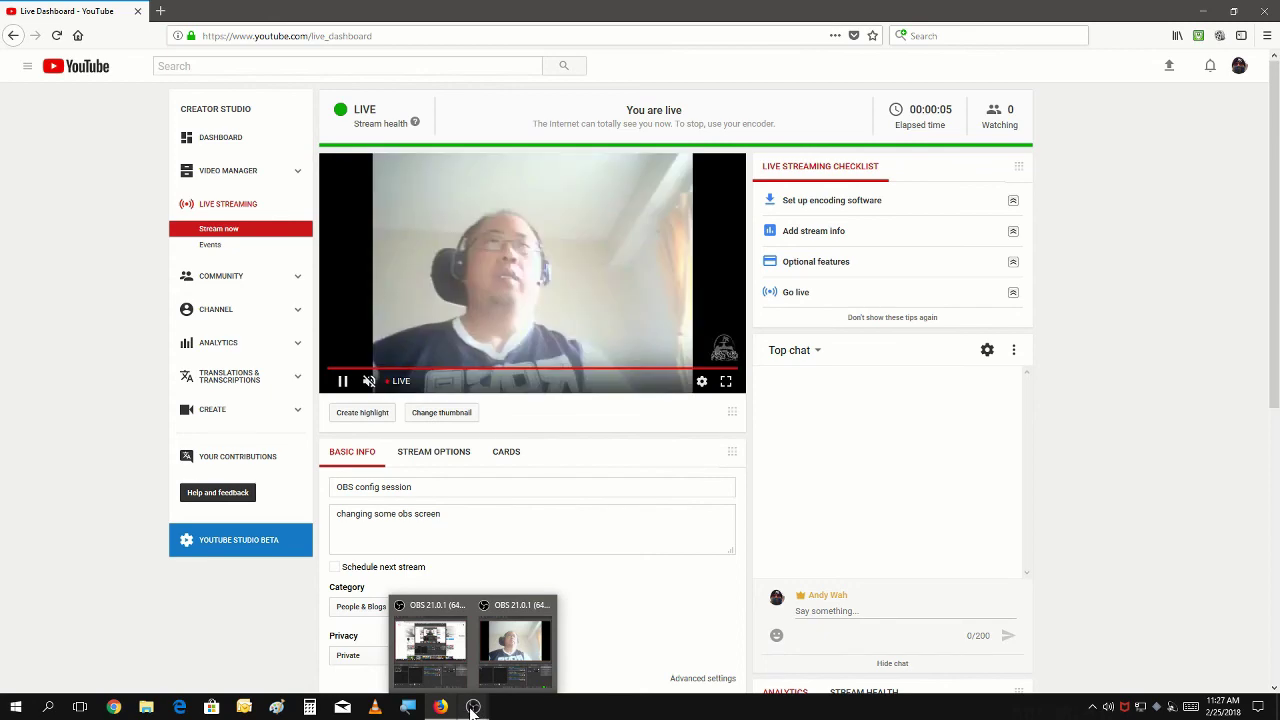
click(473, 708)
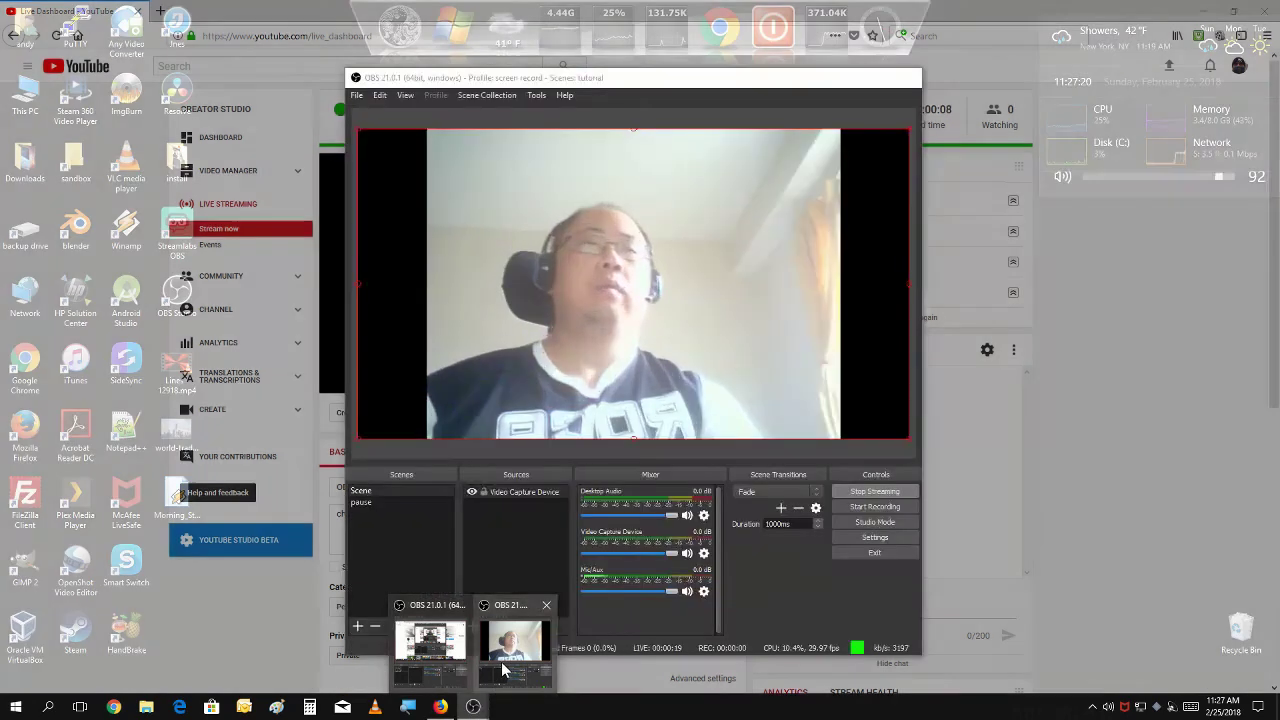
click(507, 666)
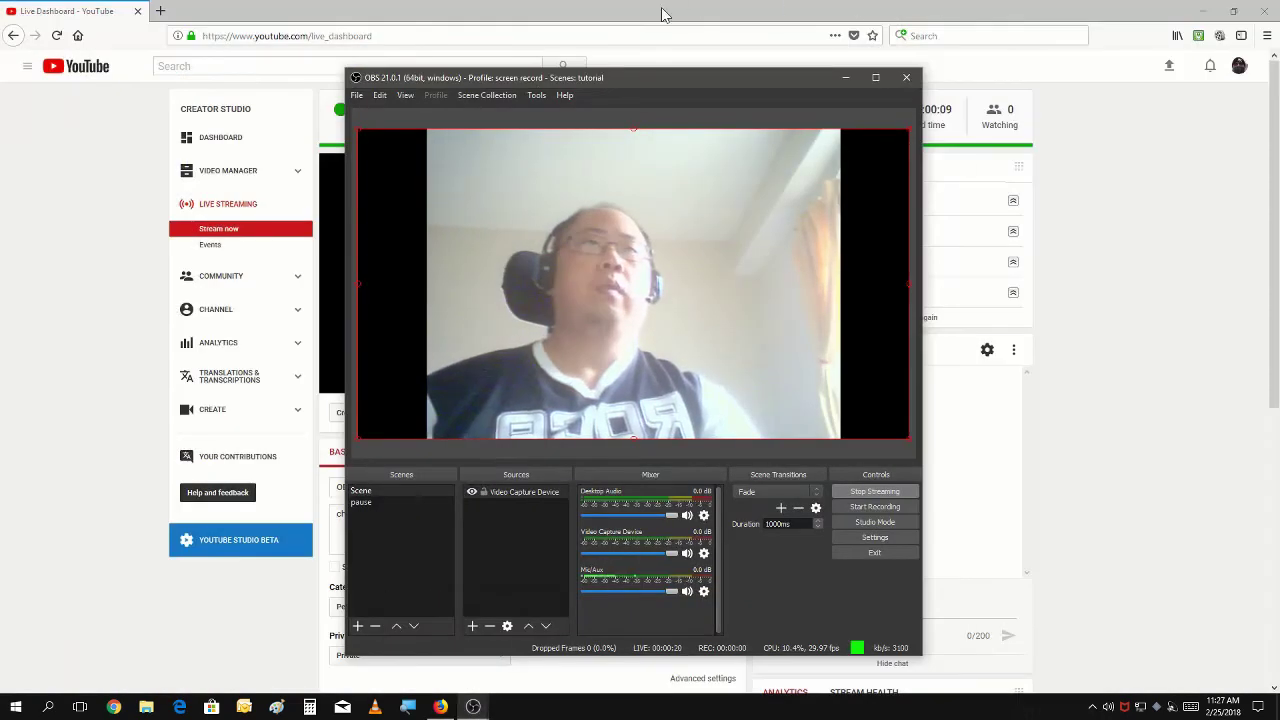
drag(510, 76, 802, 56)
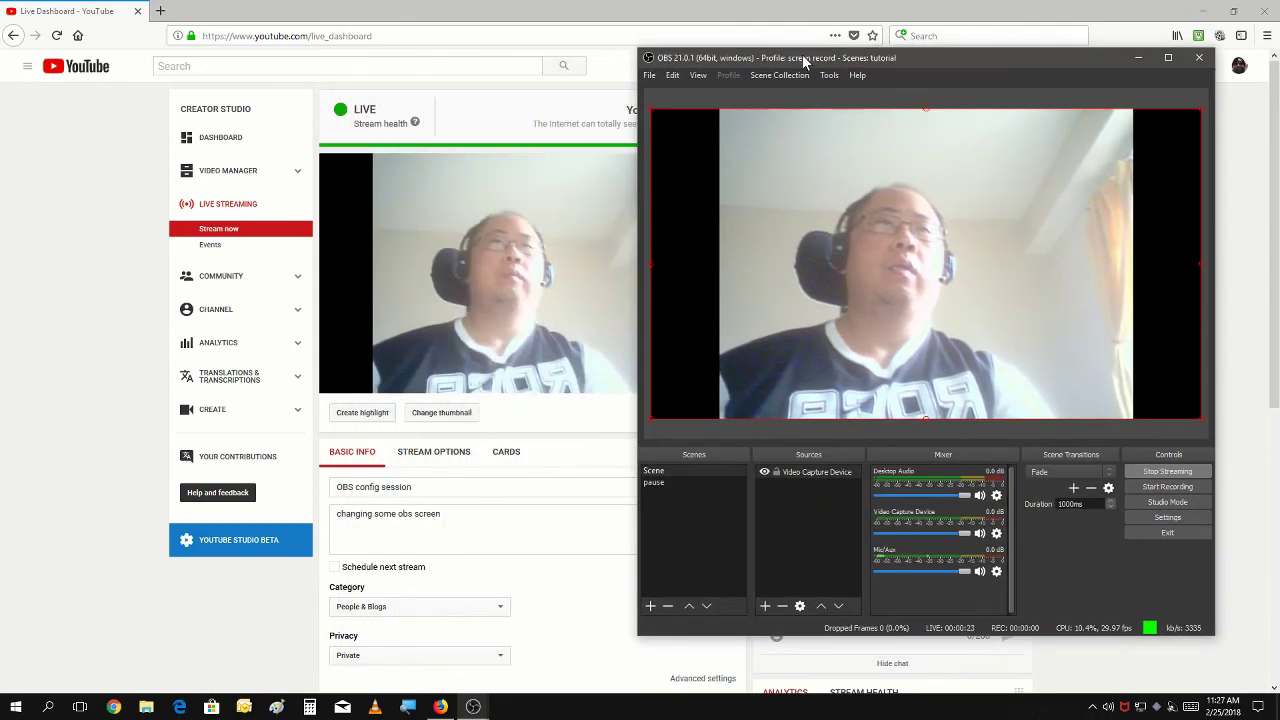
Test the scene transition on the live stream by switching to the pause scene and back to the webcam scene.
click(688, 482)
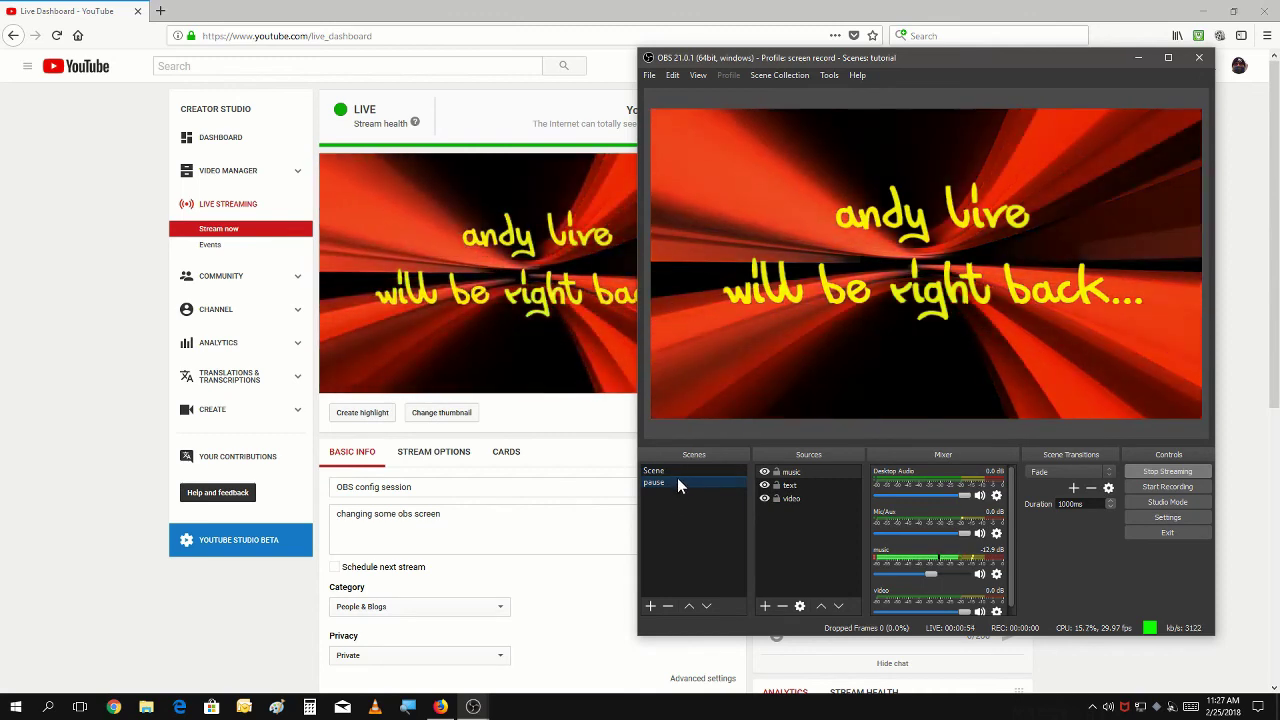
click(677, 474)
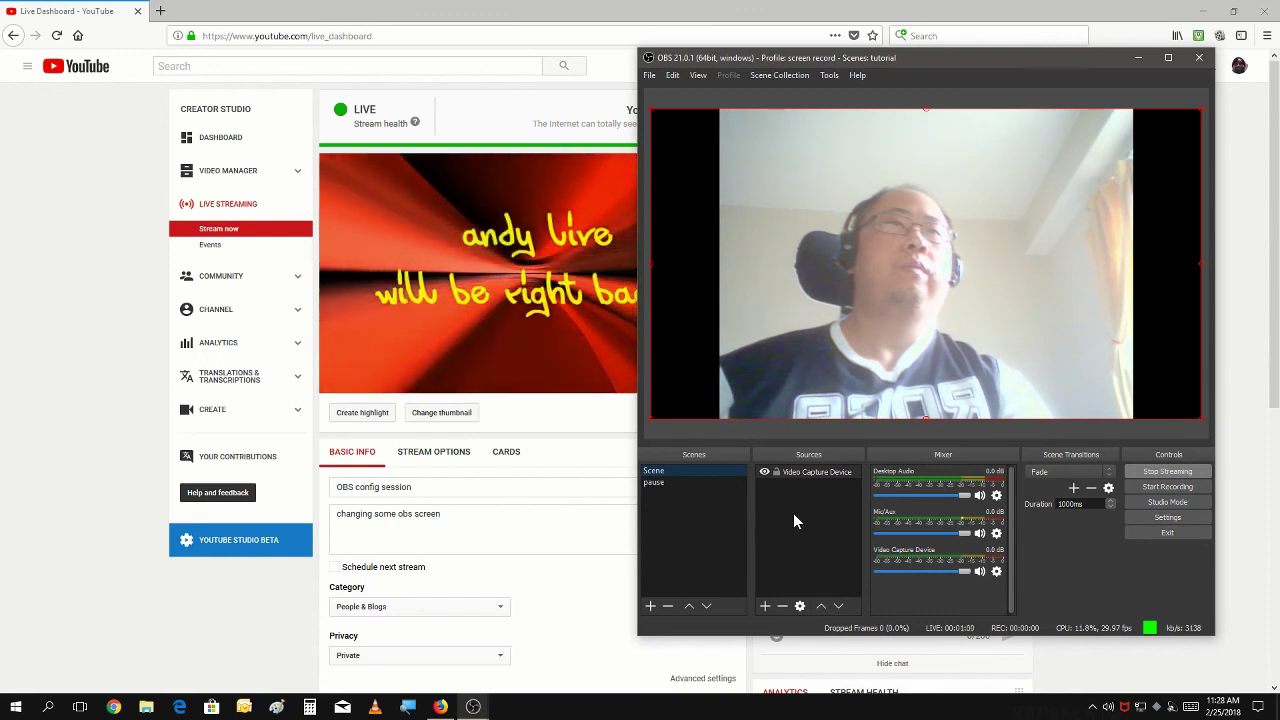
Stop the live stream and close OBS to return to the YouTube live dashboard.
click(1155, 474)
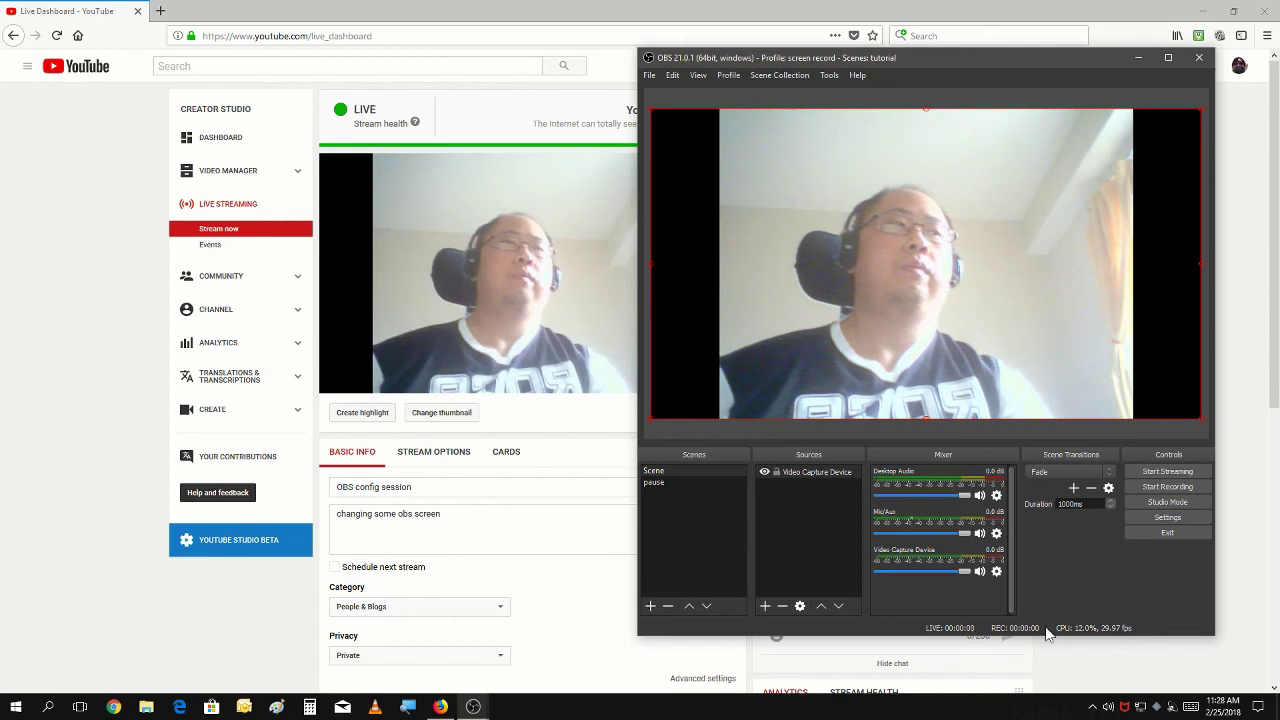
click(1200, 58)
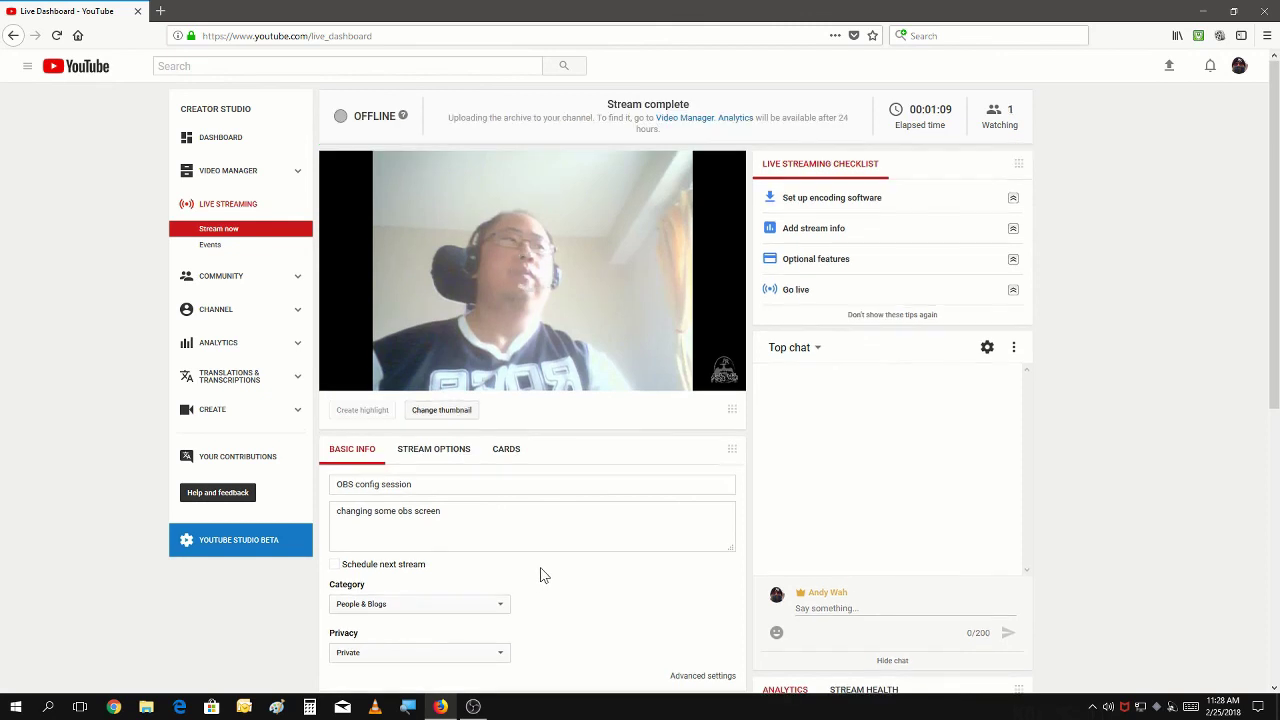
Set the stream's privacy to Public in the basic info of the YouTube live dashboard.
scroll(543, 574, down, 4)
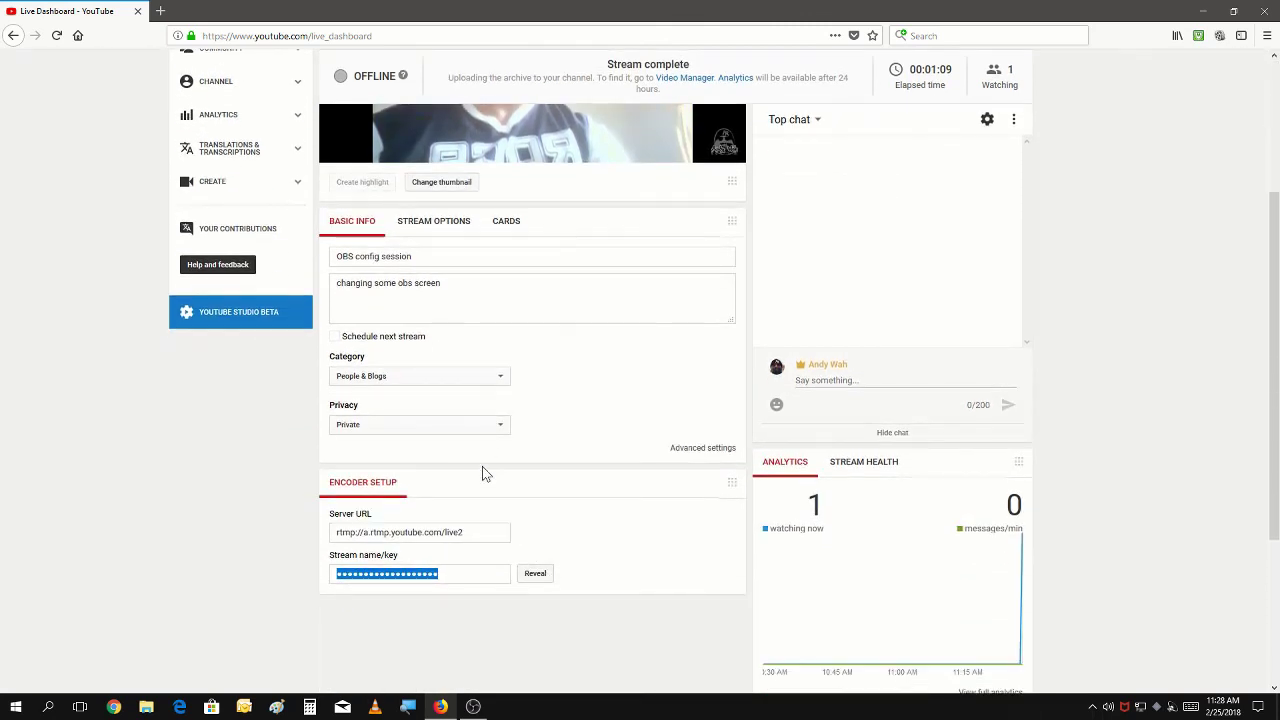
click(492, 428)
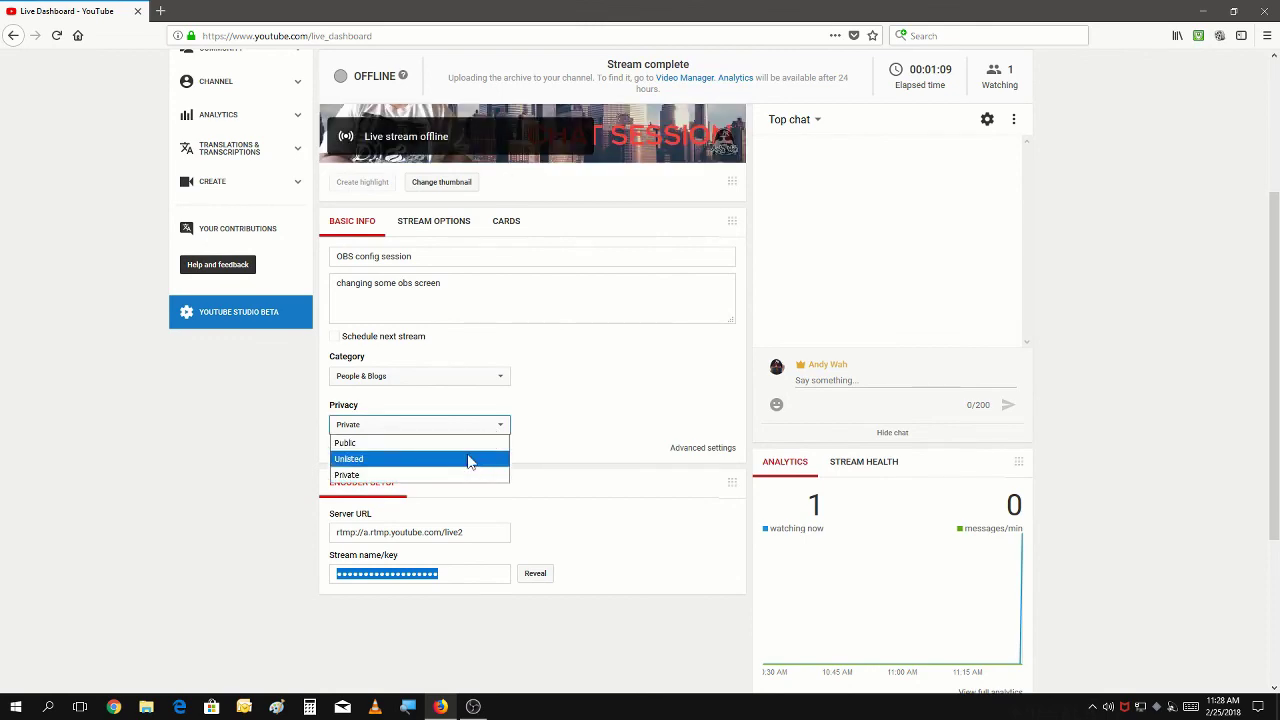
click(474, 442)
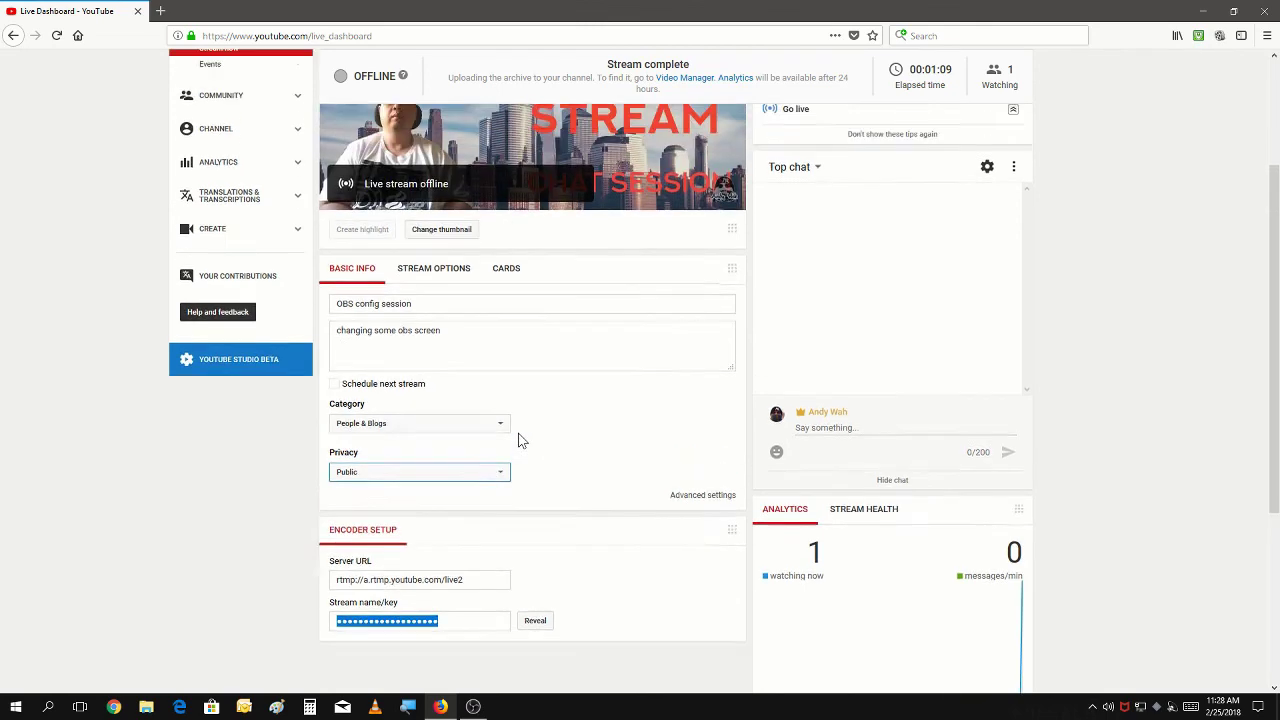
scroll(519, 440, up, 3)
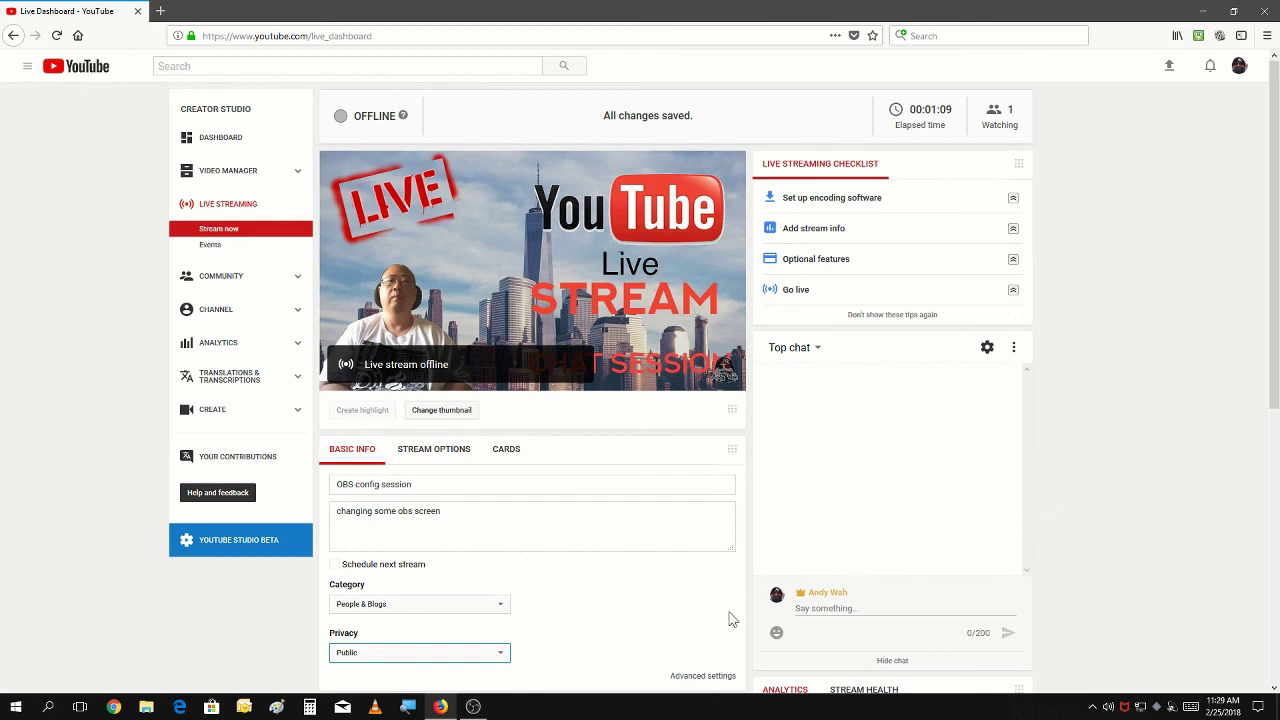
mouse_move(484, 708)
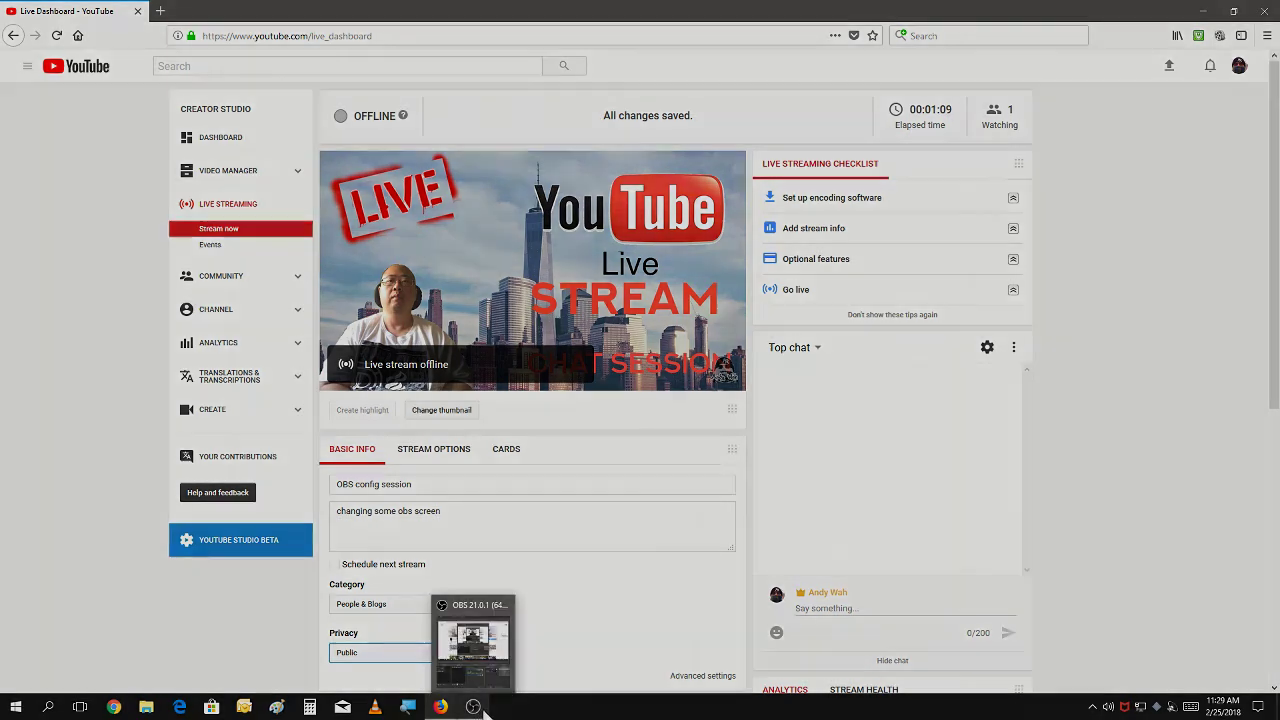